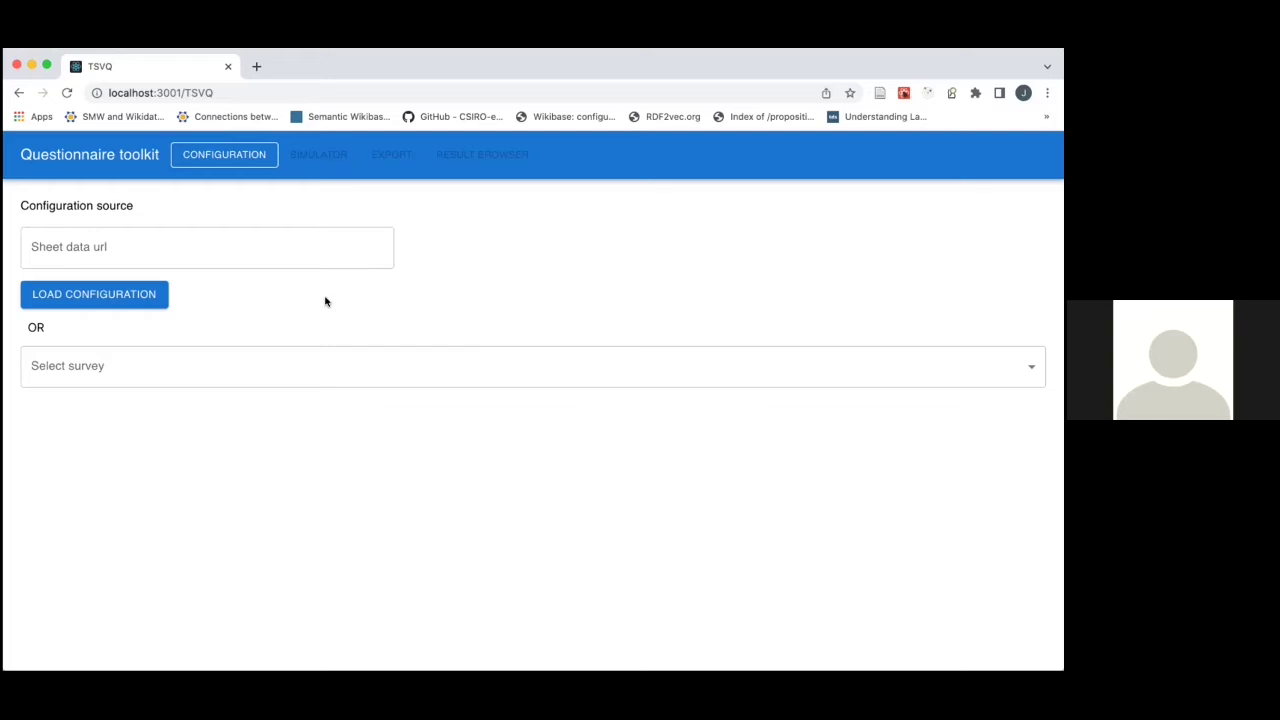
- Load the survey configuration "Avoimen tieteen seurannassa käytettävä kysely - 2022 suunniteltu" and clear it again
{"action": "left_click", "coordinate": [233, 365]}
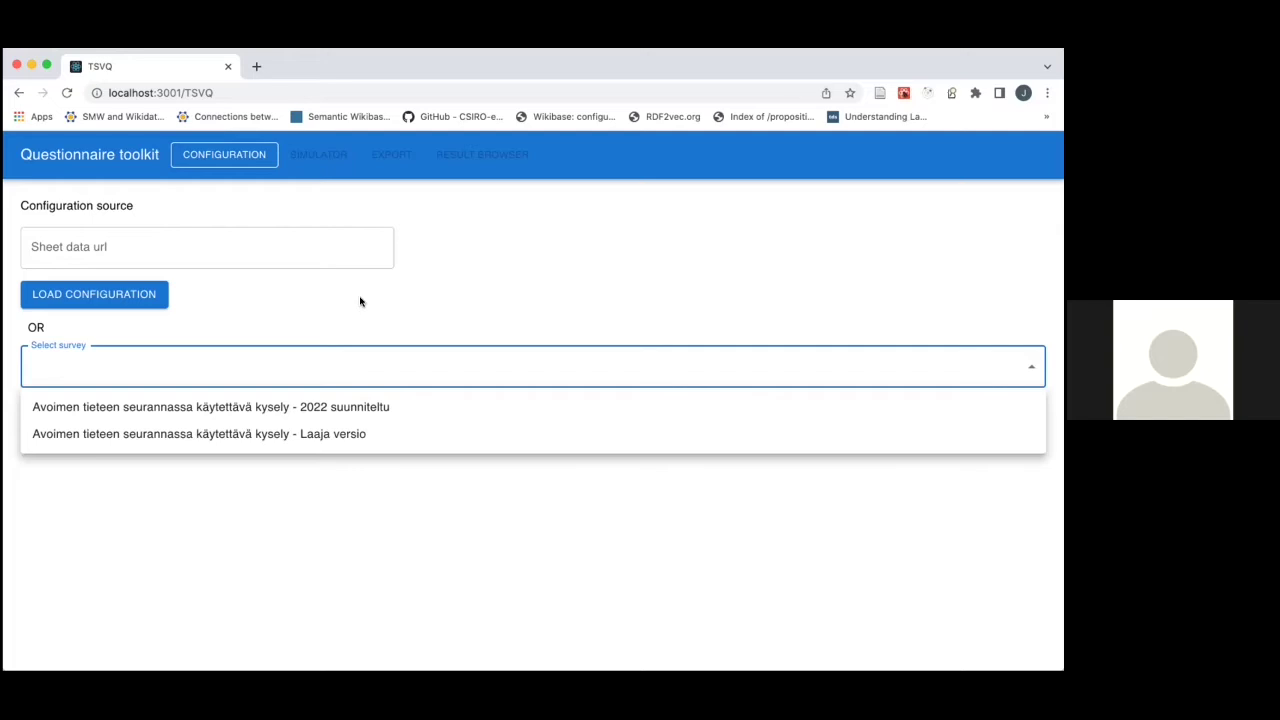
{"action": "key", "text": "Escape"}
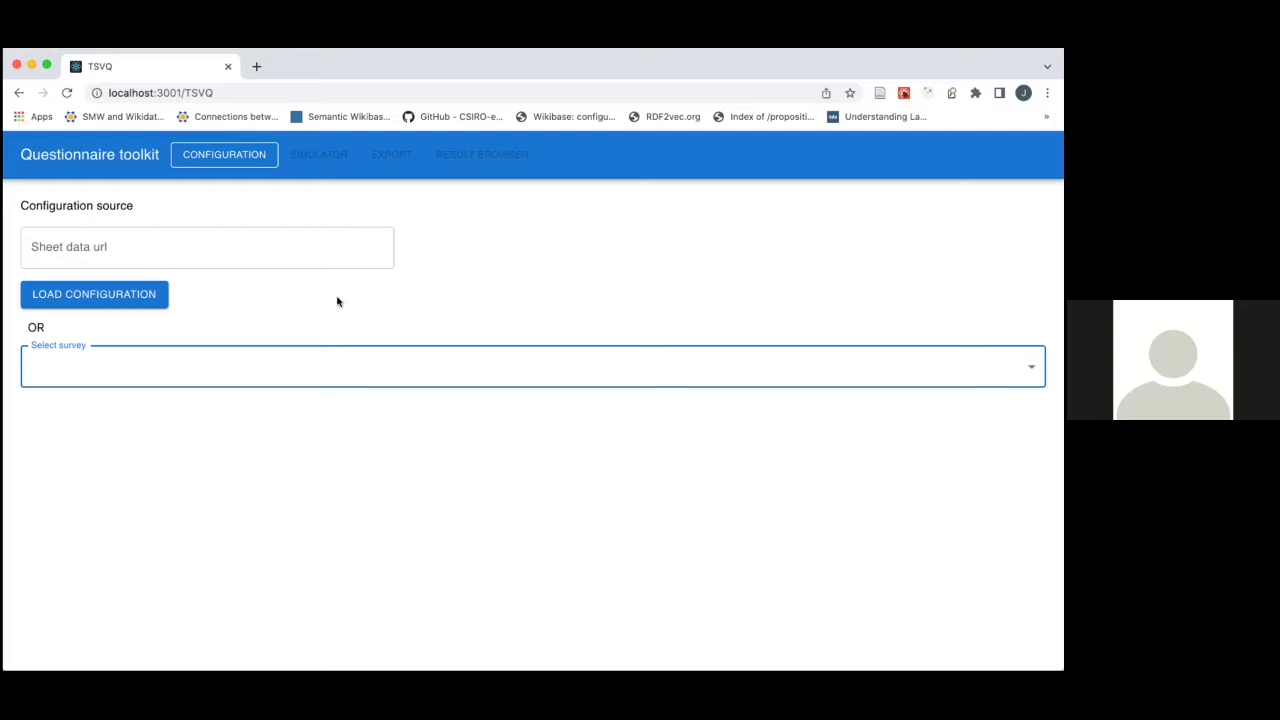
{"action": "left_click", "coordinate": [198, 370]}
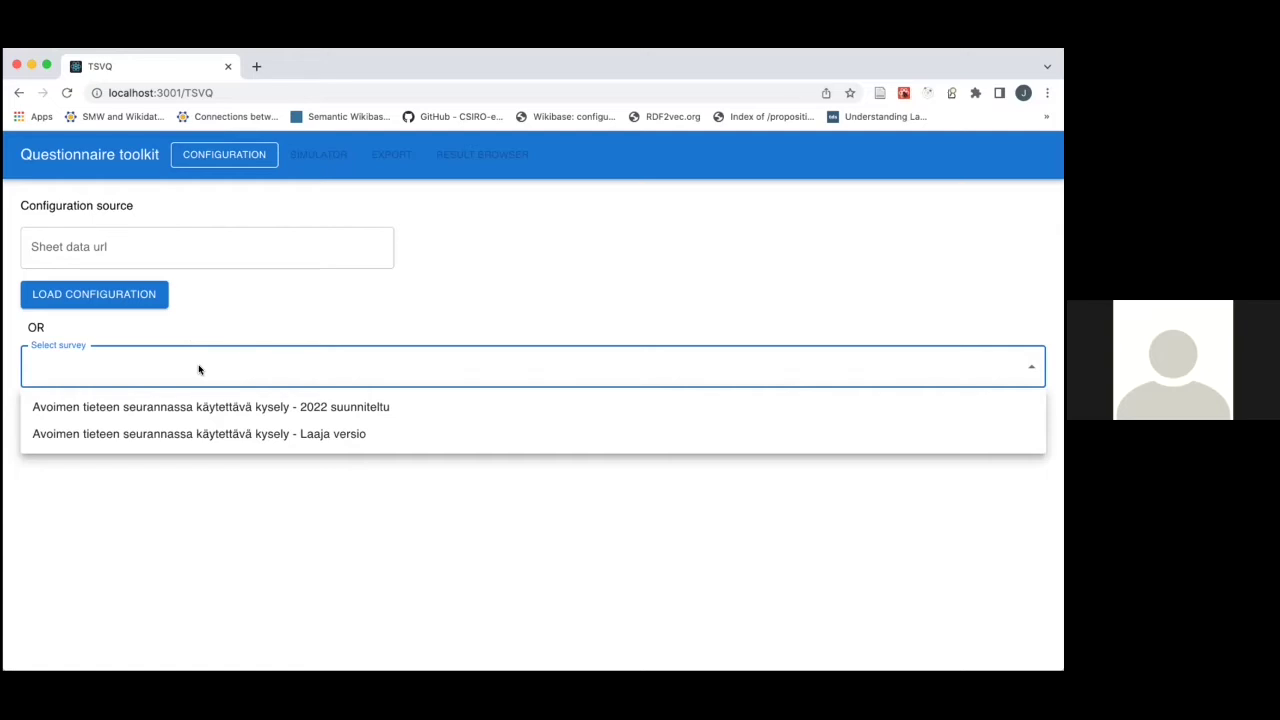
{"action": "left_click", "coordinate": [193, 416]}
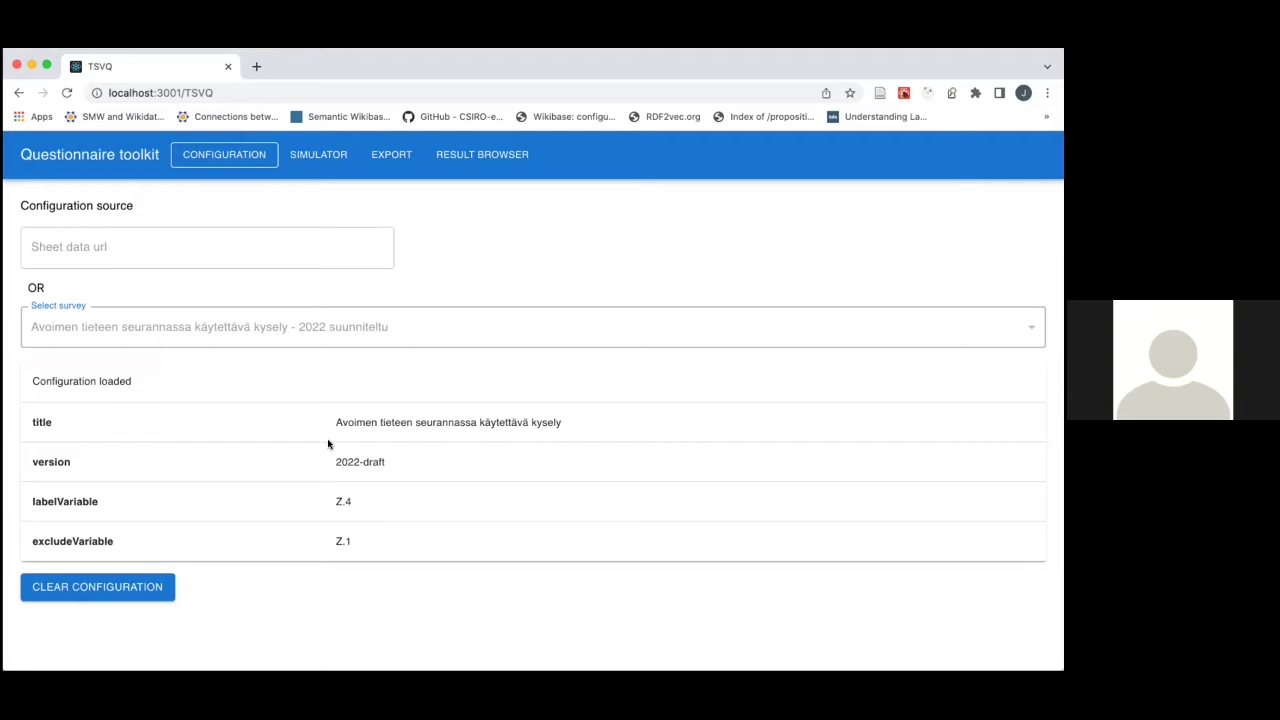
{"action": "left_click_drag", "start_coordinate": [390, 466], "coordinate": [323, 463]}
{"action": "left_click", "coordinate": [108, 578]}
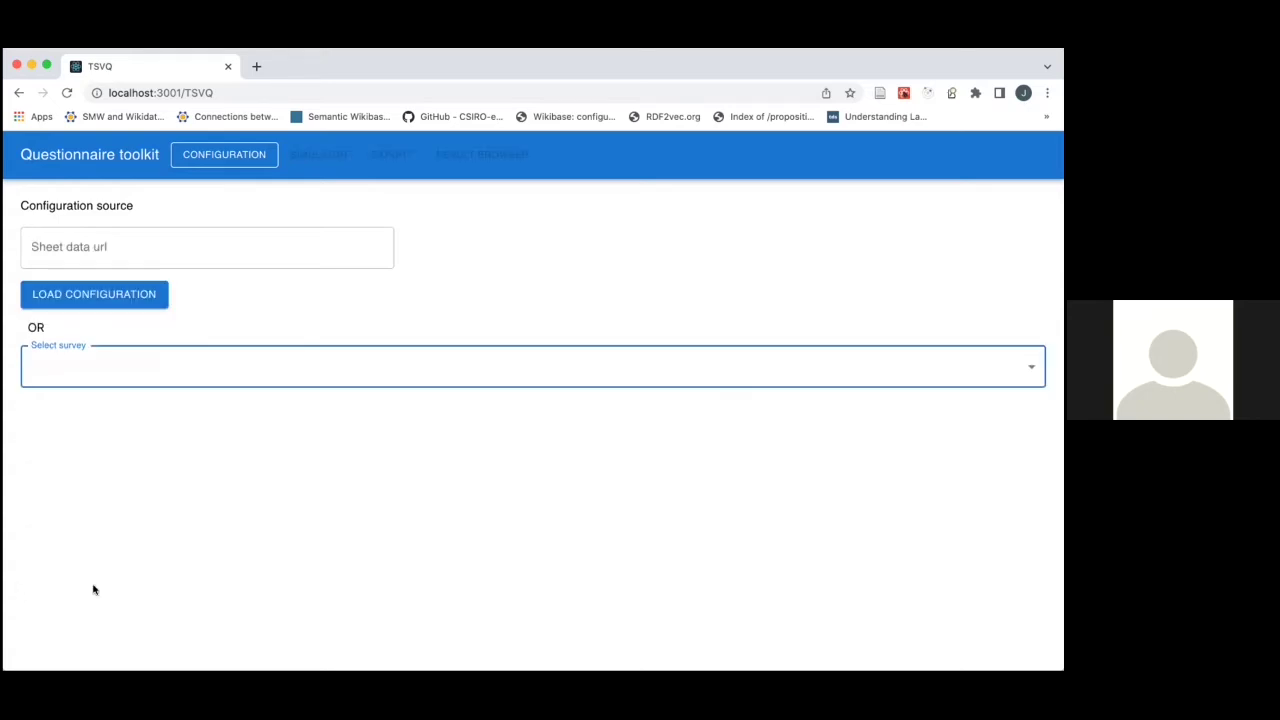
- Load the survey configuration "Avoimen tieteen seurannassa käytettävä kysely - Laaja versio" and clear it again
{"action": "left_click", "coordinate": [77, 382]}
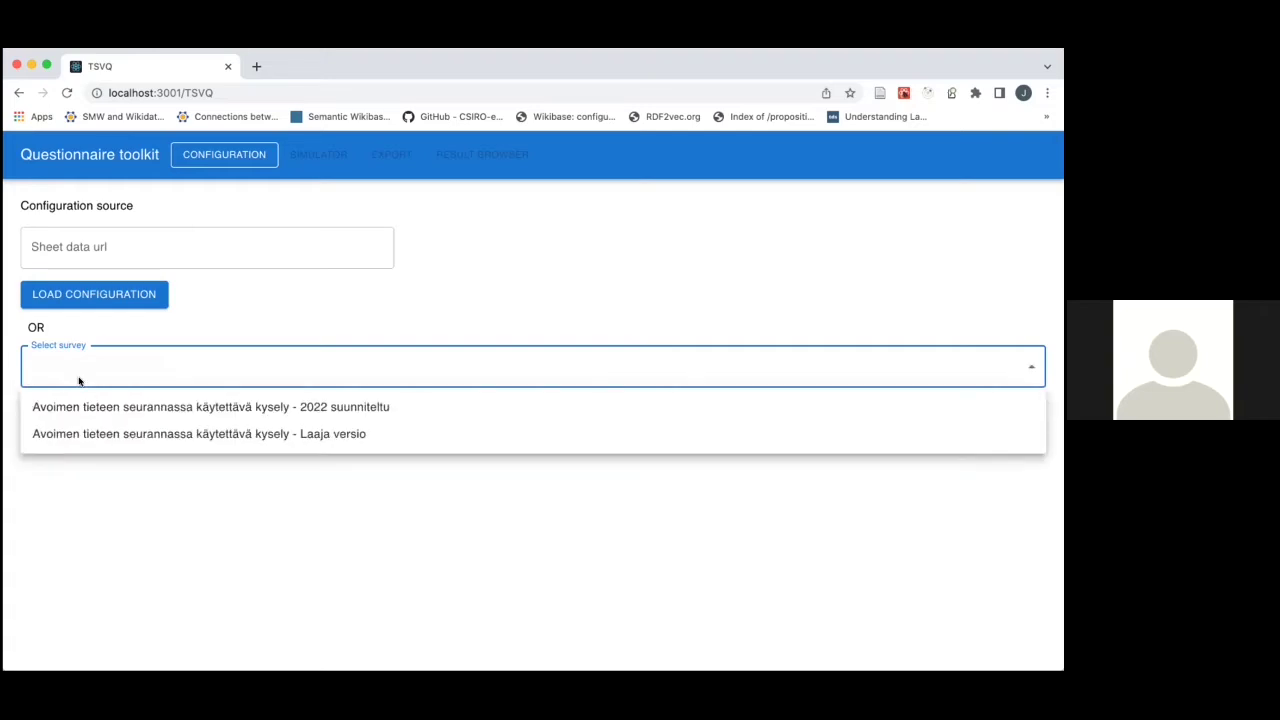
{"action": "left_click", "coordinate": [89, 432]}
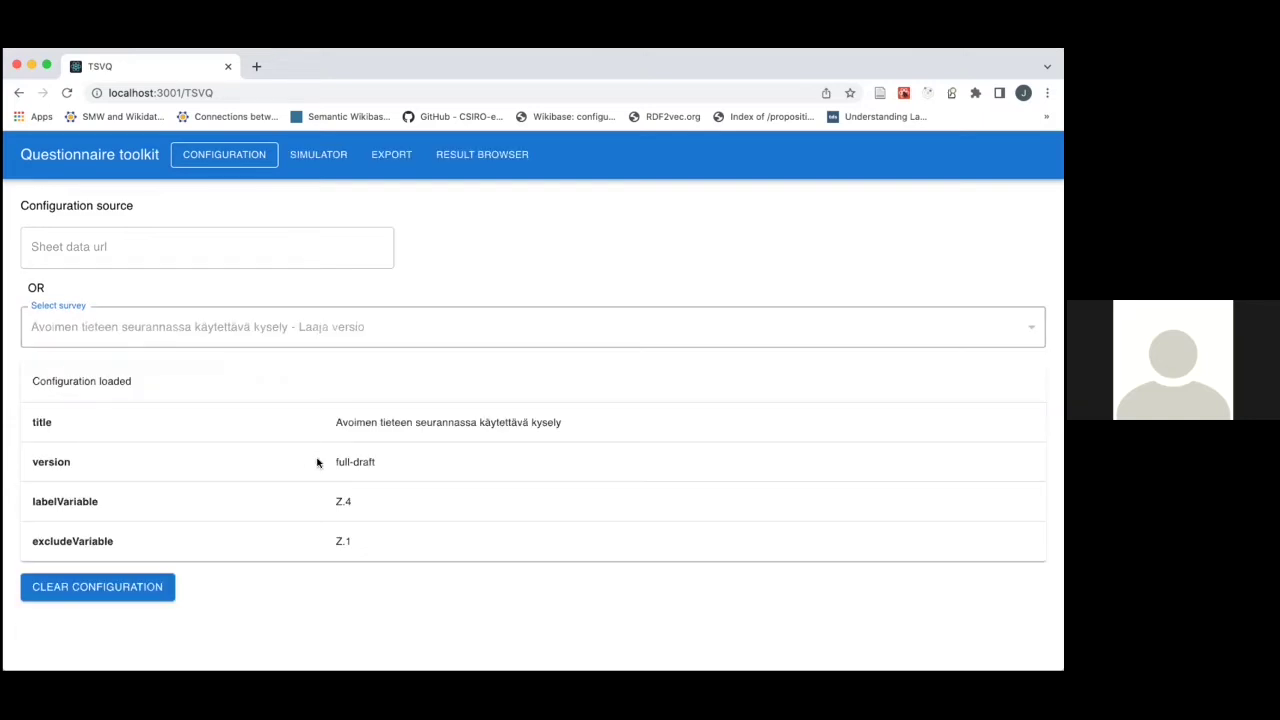
{"action": "left_click", "coordinate": [137, 586]}
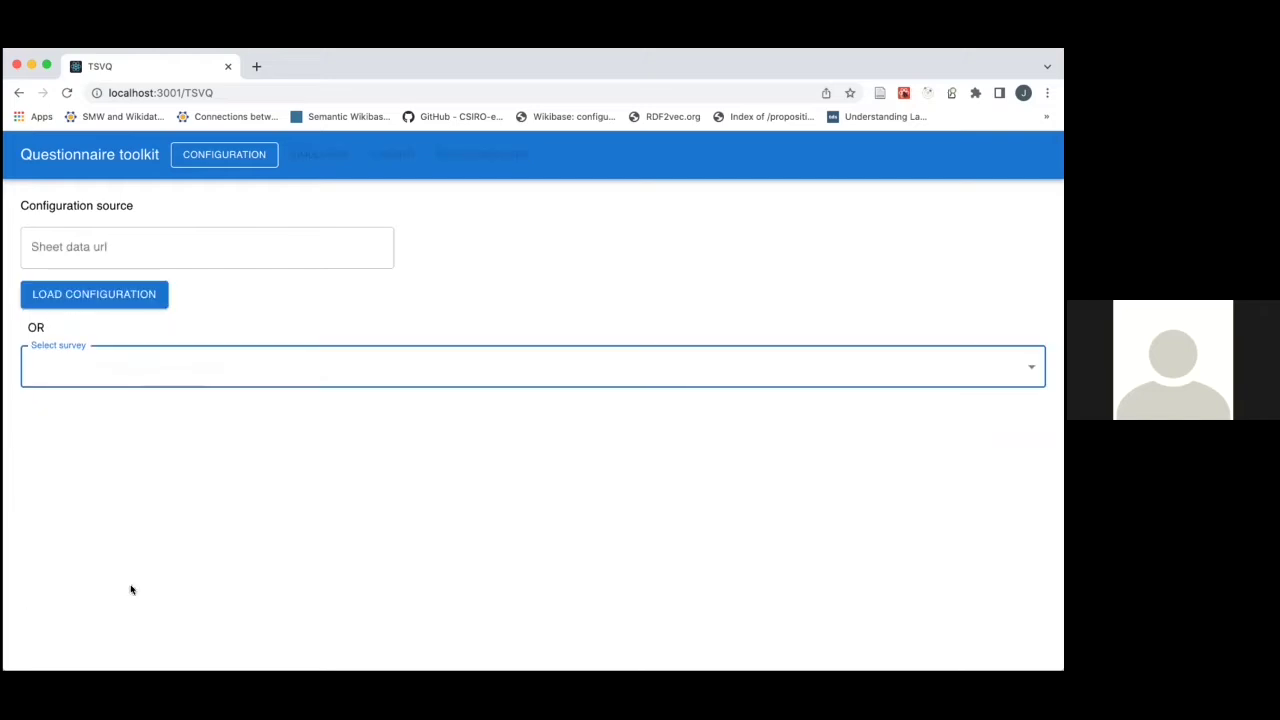
- Load the "Avoimen tieteen seurannassa käytettävä kysely - 2022 suunniteltu" survey and open it in the simulator
{"action": "left_click", "coordinate": [172, 362]}
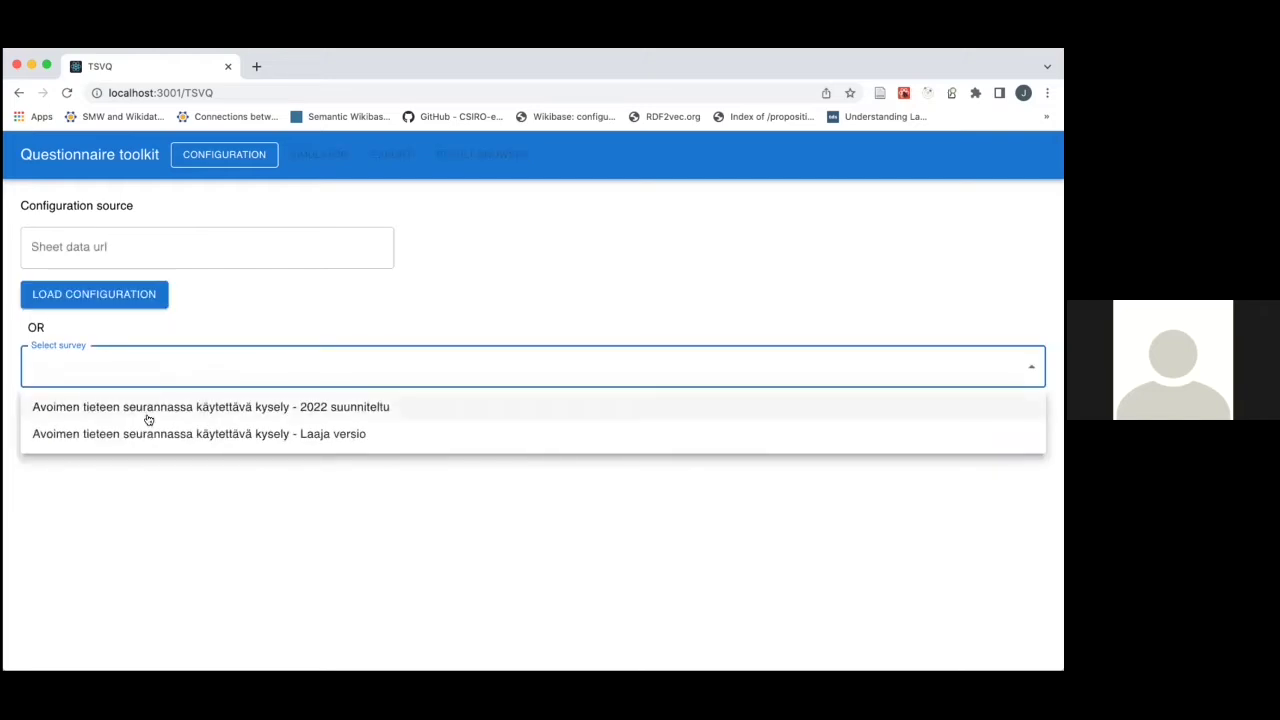
{"action": "left_click", "coordinate": [148, 412]}
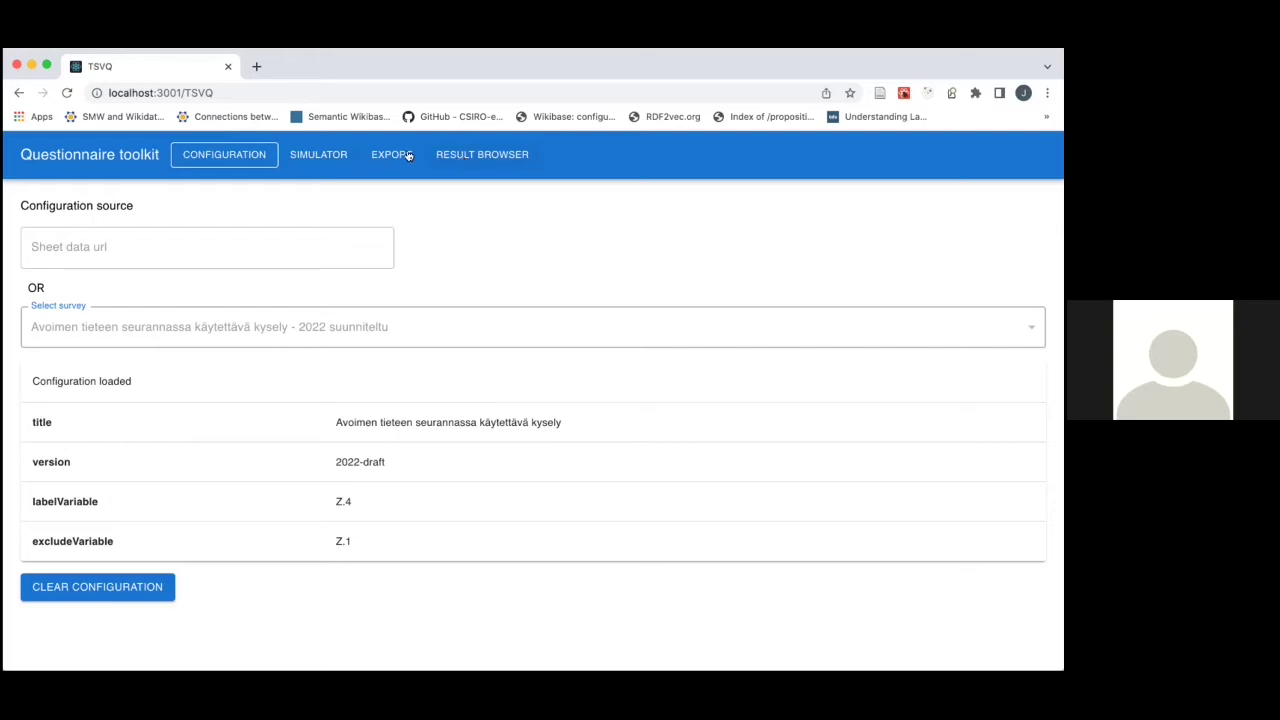
{"action": "left_click", "coordinate": [314, 159]}
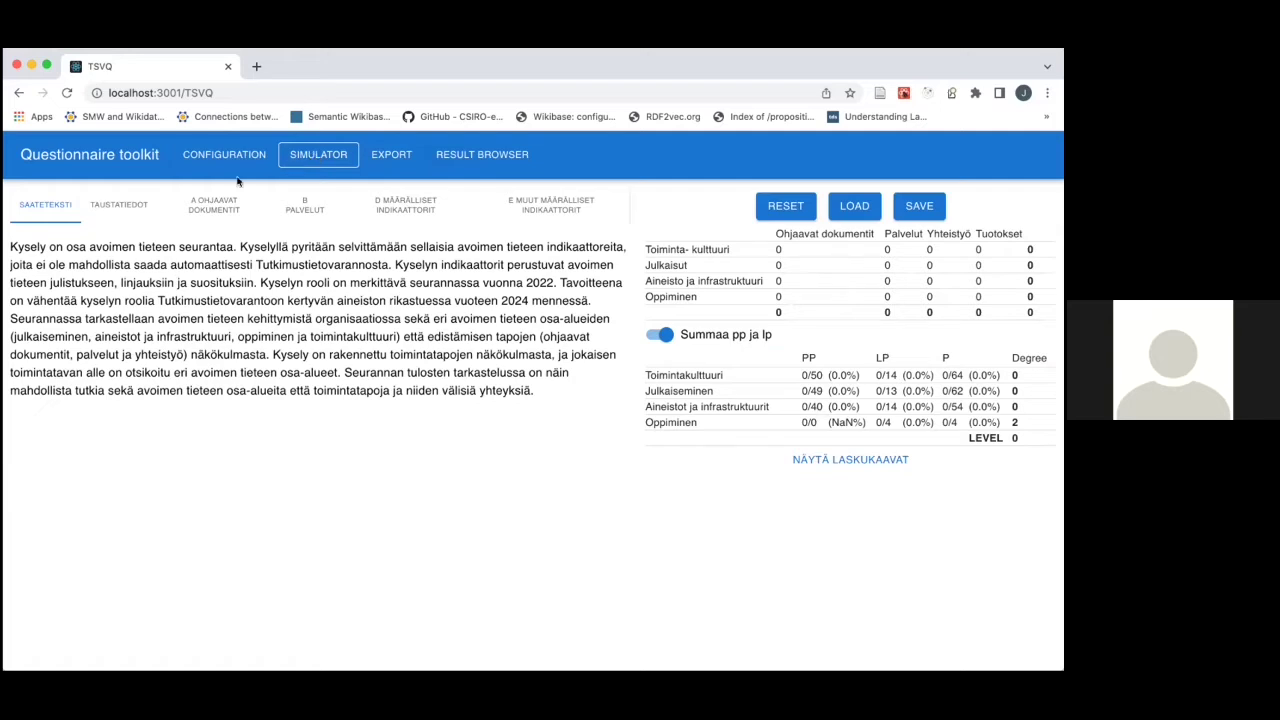
- Set the organisation type (Z.1) to Yliopisto in the Taustatiedot section
{"action": "left_click", "coordinate": [122, 206]}
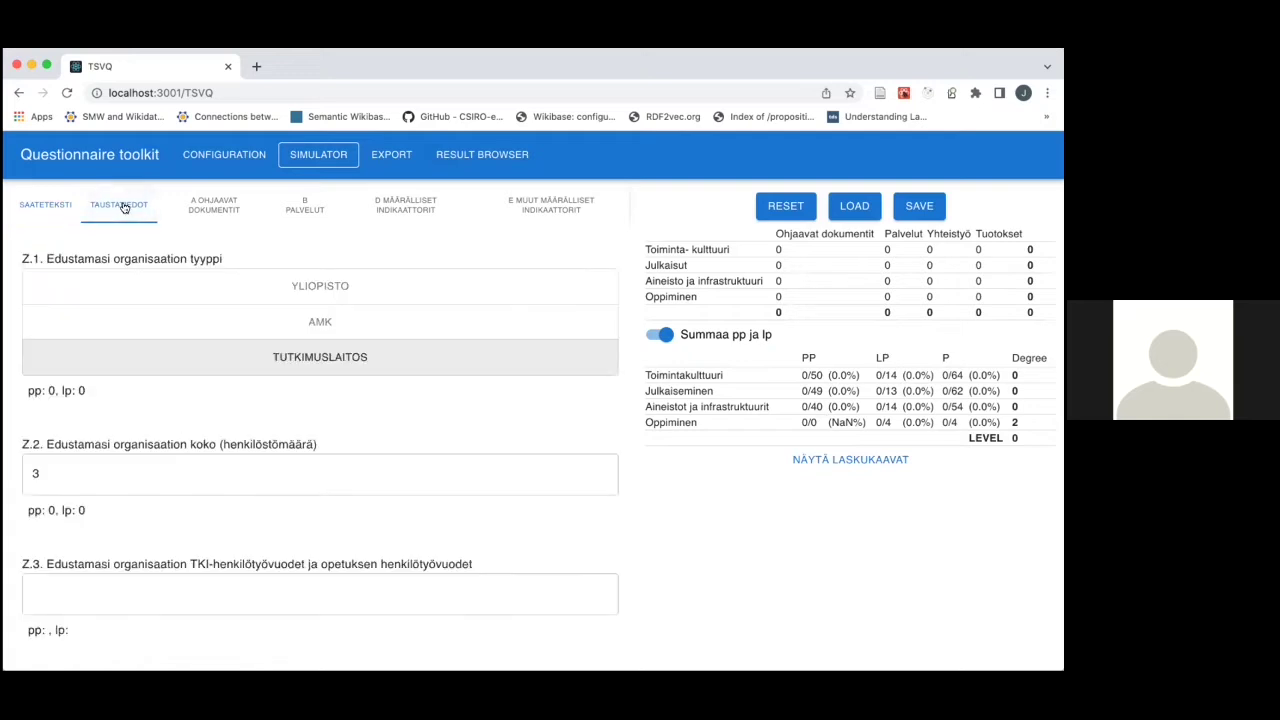
{"action": "left_click", "coordinate": [145, 286]}
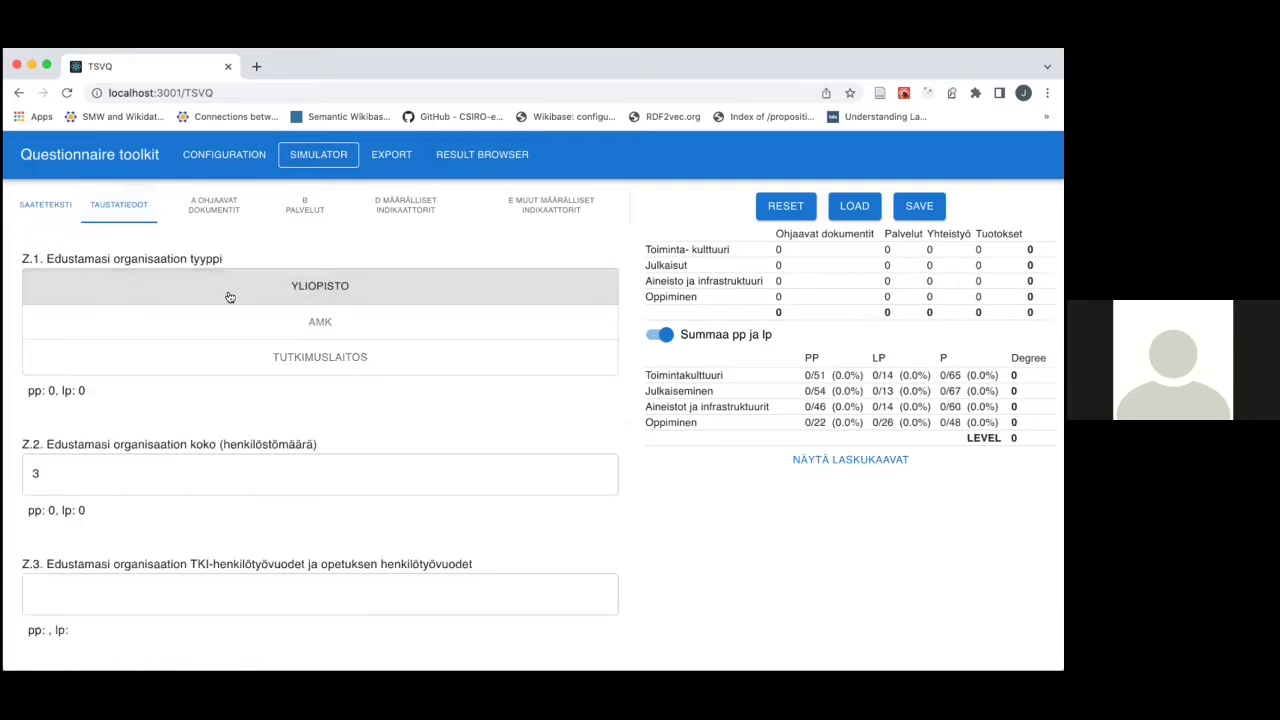
- Browse the questionnaire's A Ohjaavat dokumentit subsections and the B Palvelut section
{"action": "left_click", "coordinate": [210, 205]}
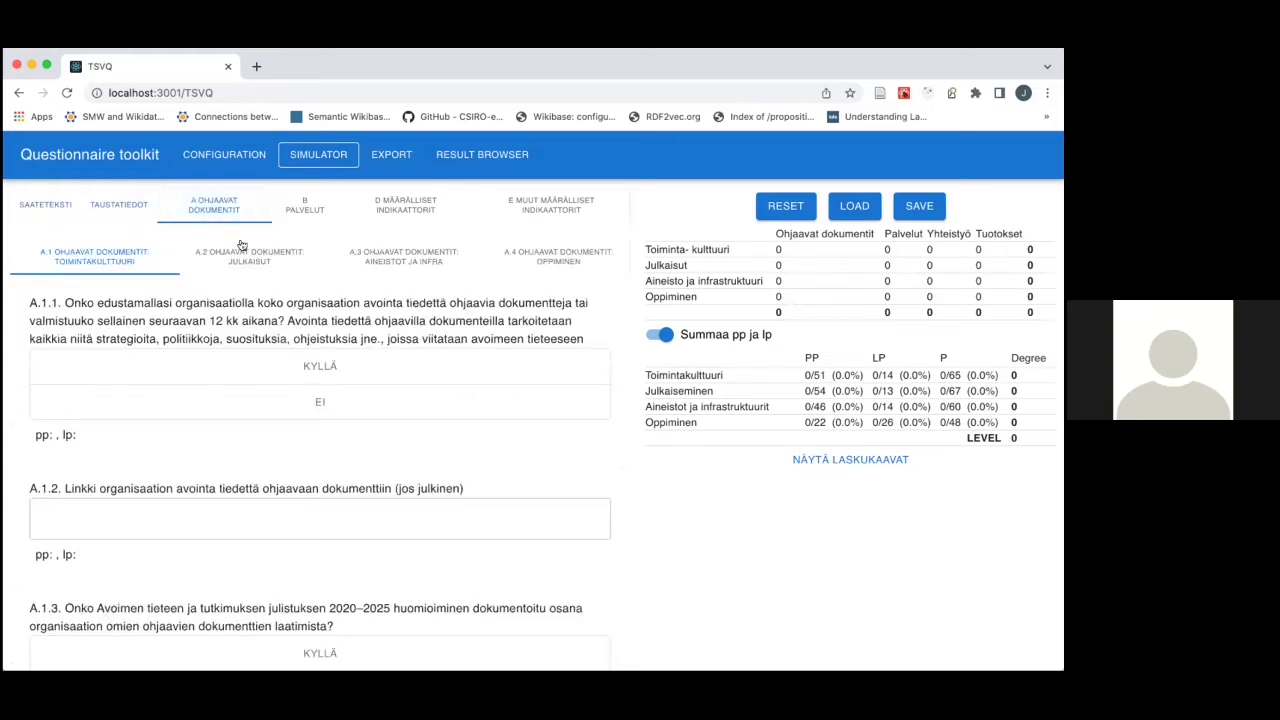
{"action": "left_click", "coordinate": [241, 245]}
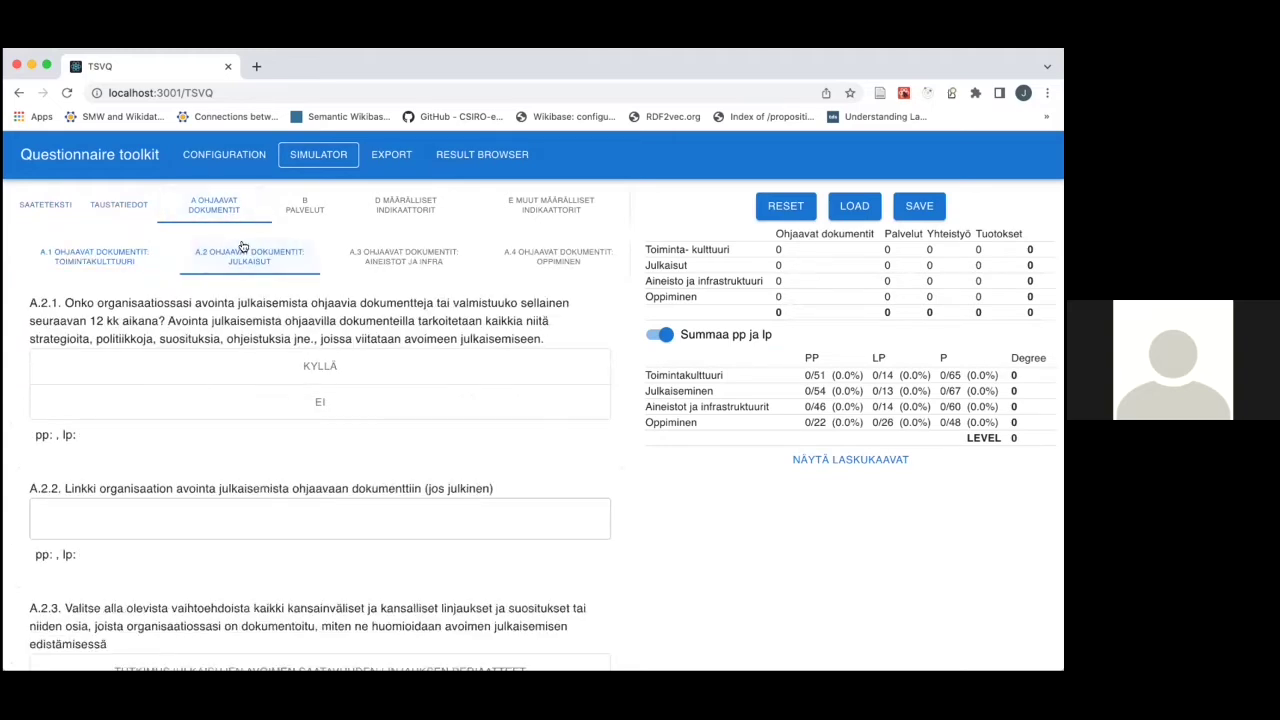
{"action": "left_click", "coordinate": [407, 260]}
{"action": "left_click", "coordinate": [555, 252]}
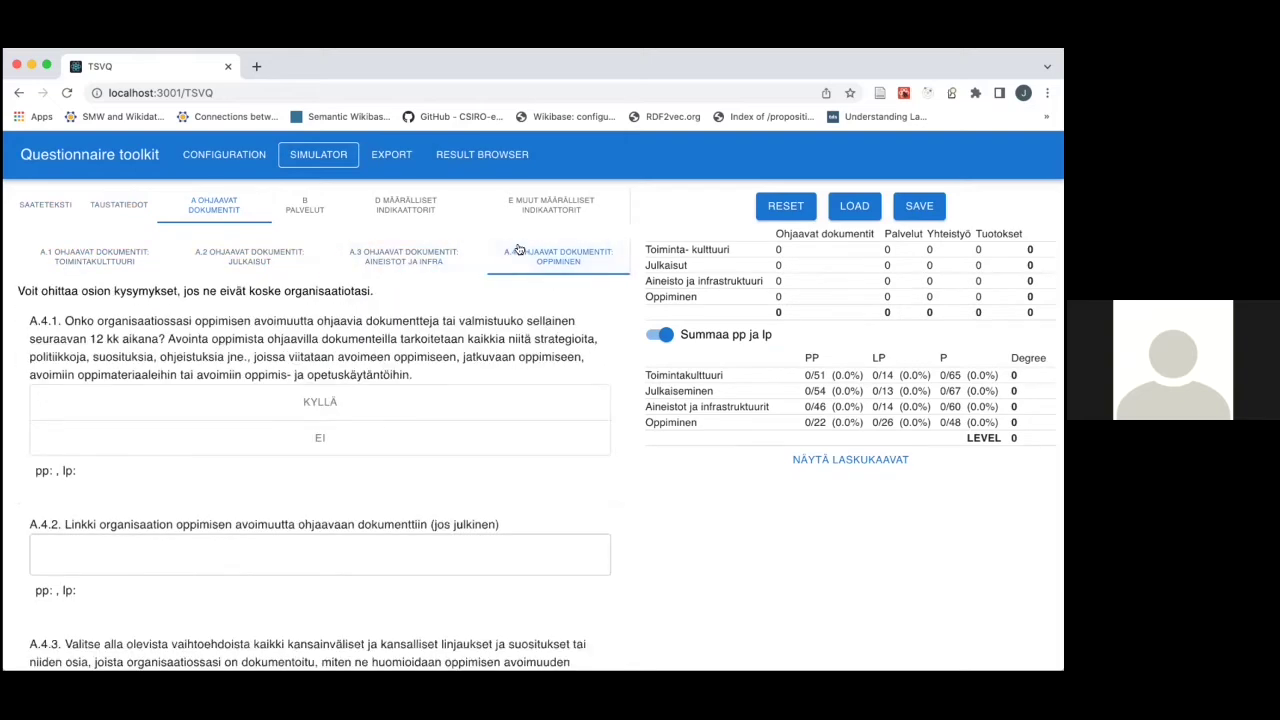
{"action": "left_click", "coordinate": [216, 254]}
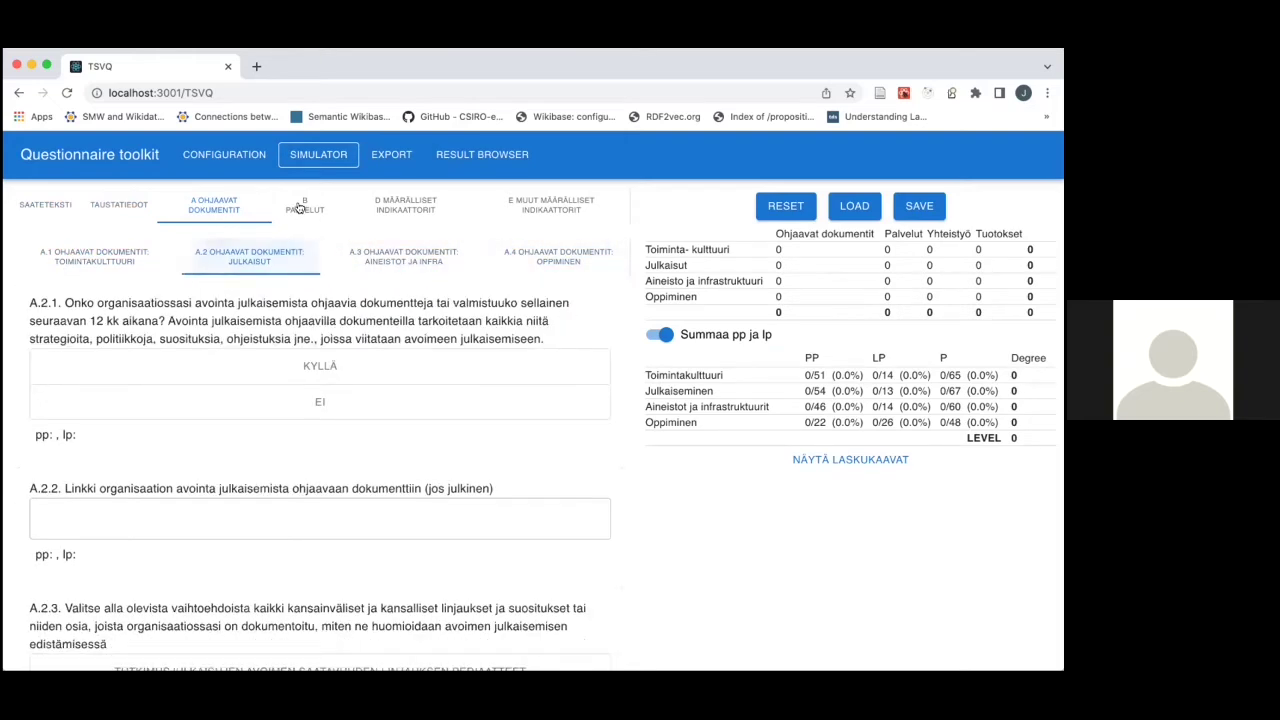
{"action": "left_click", "coordinate": [300, 207]}
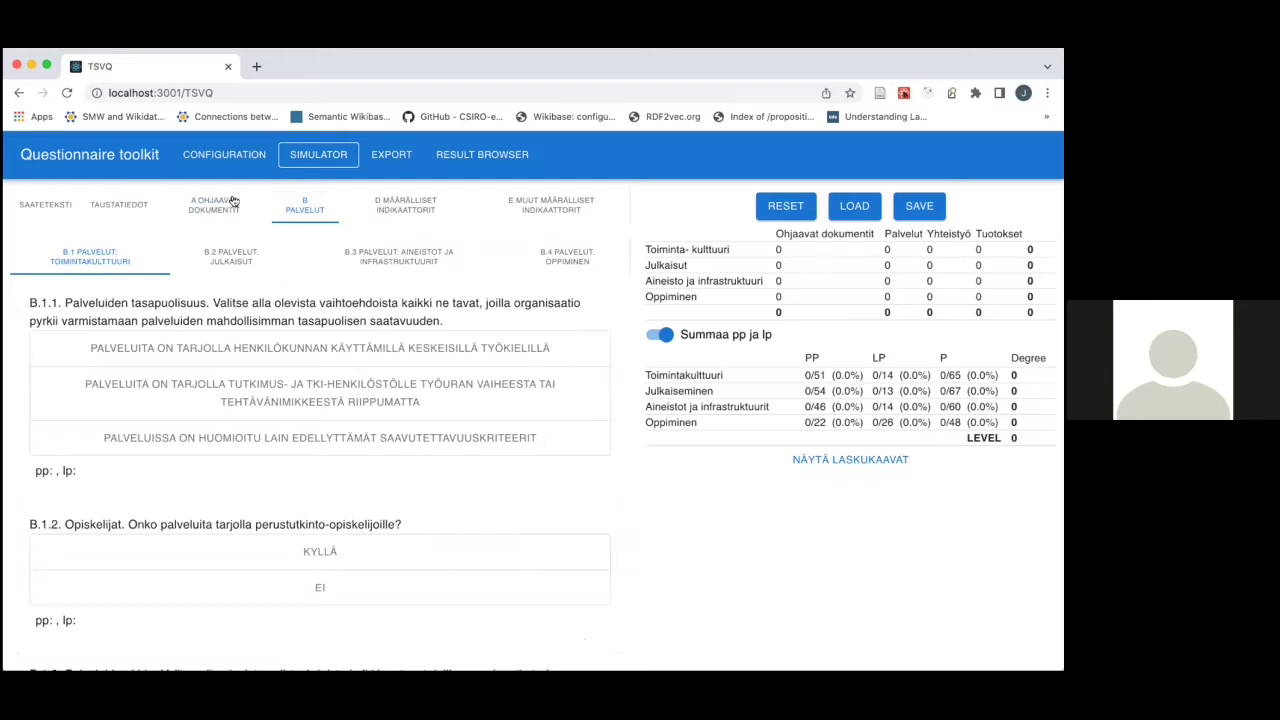
- In the Taustatiedot section, set the organisation type (Z.1) to Yliopisto and the organisation size (Z.2) to 100
{"action": "left_click", "coordinate": [146, 207]}
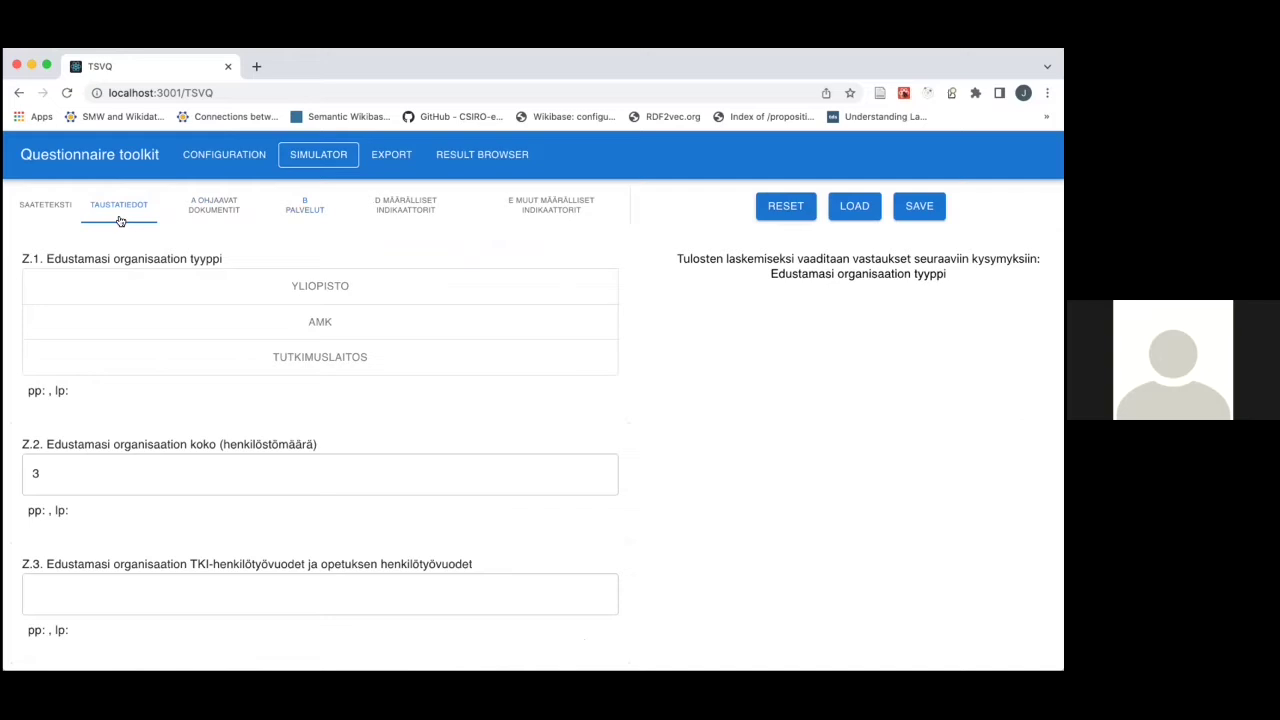
{"action": "scroll", "coordinate": [168, 306], "scroll_direction": "down", "scroll_amount": 1}
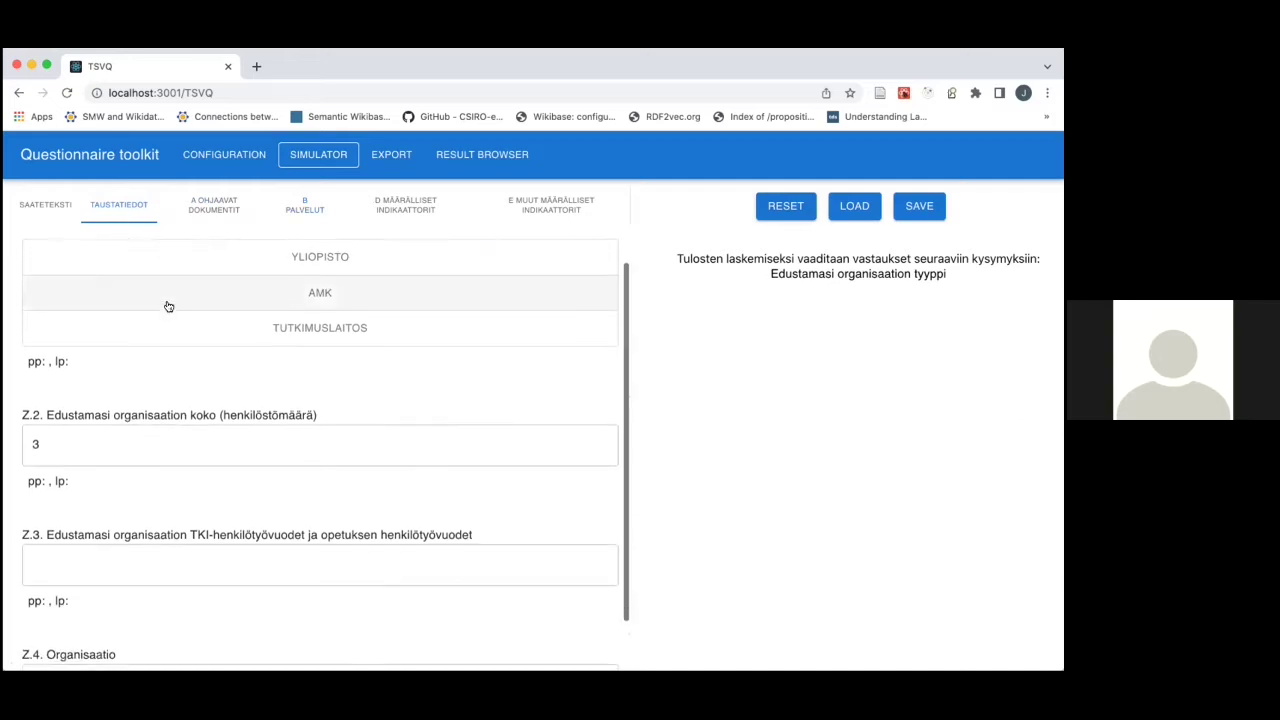
{"action": "scroll", "coordinate": [168, 306], "scroll_direction": "up", "scroll_amount": 1}
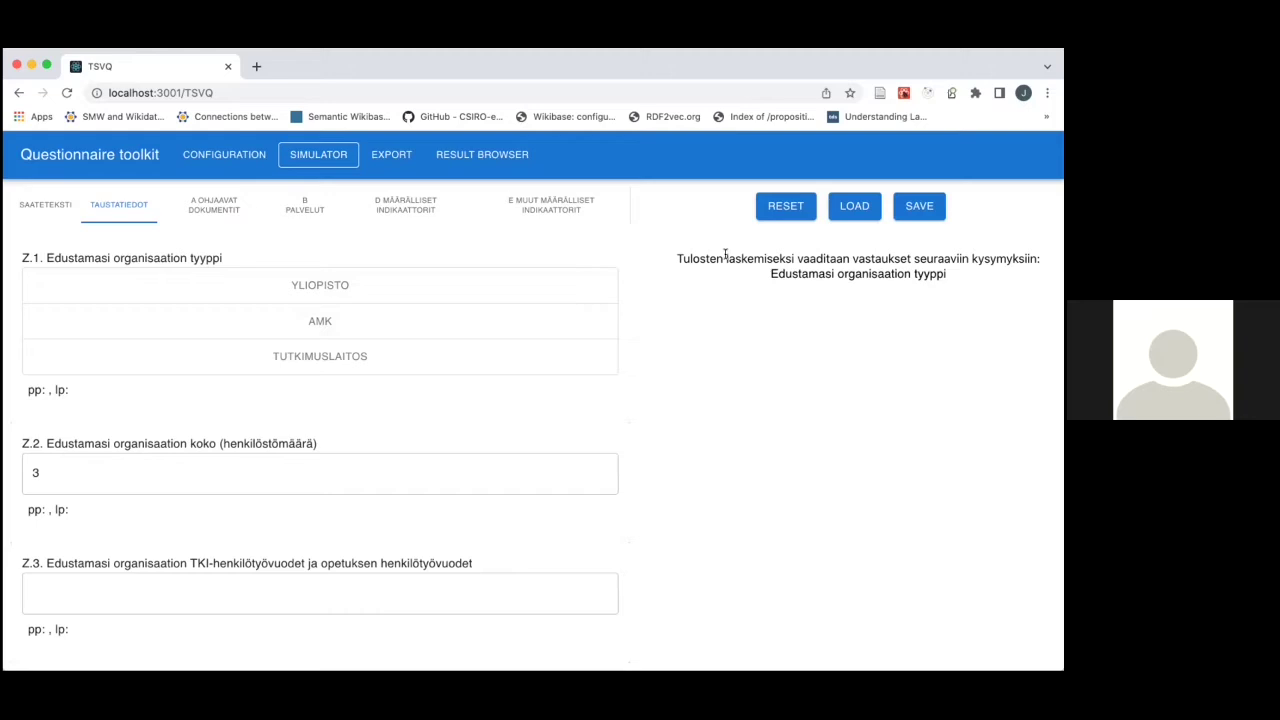
{"action": "left_click", "coordinate": [487, 278]}
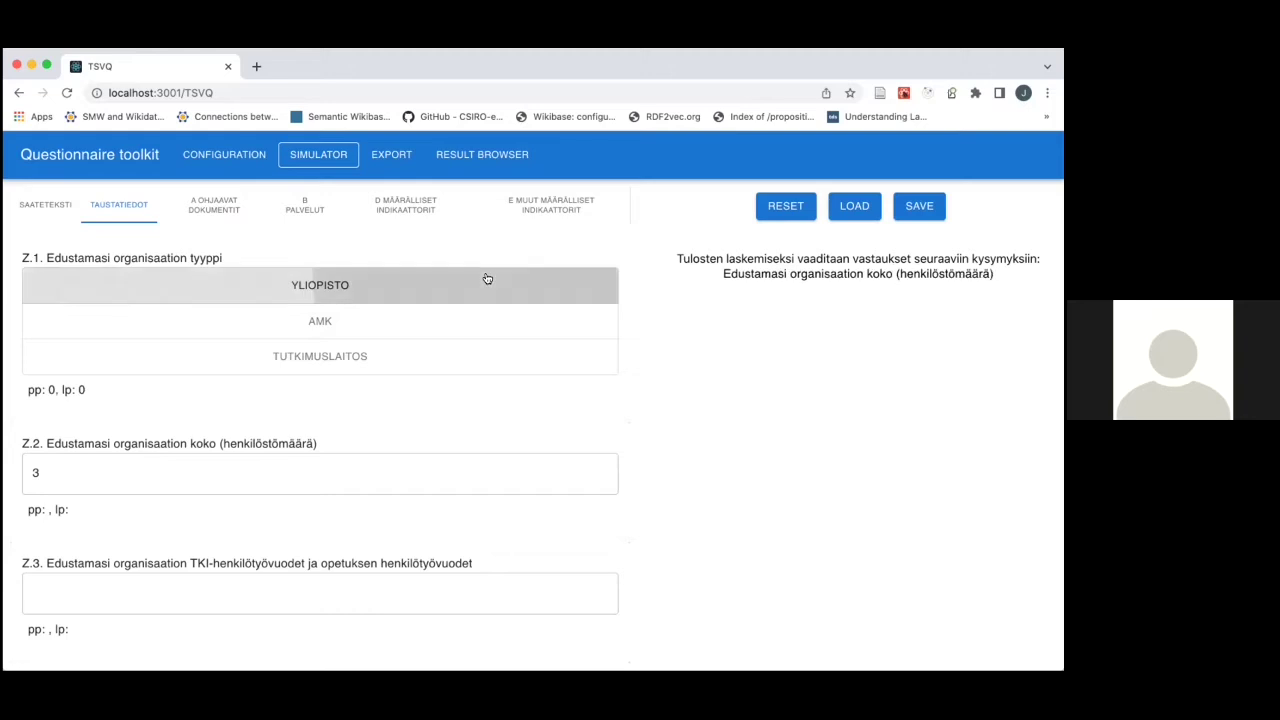
{"action": "left_click", "coordinate": [90, 486]}
{"action": "key", "text": "BackSpace"}
{"action": "type", "text": "100"}
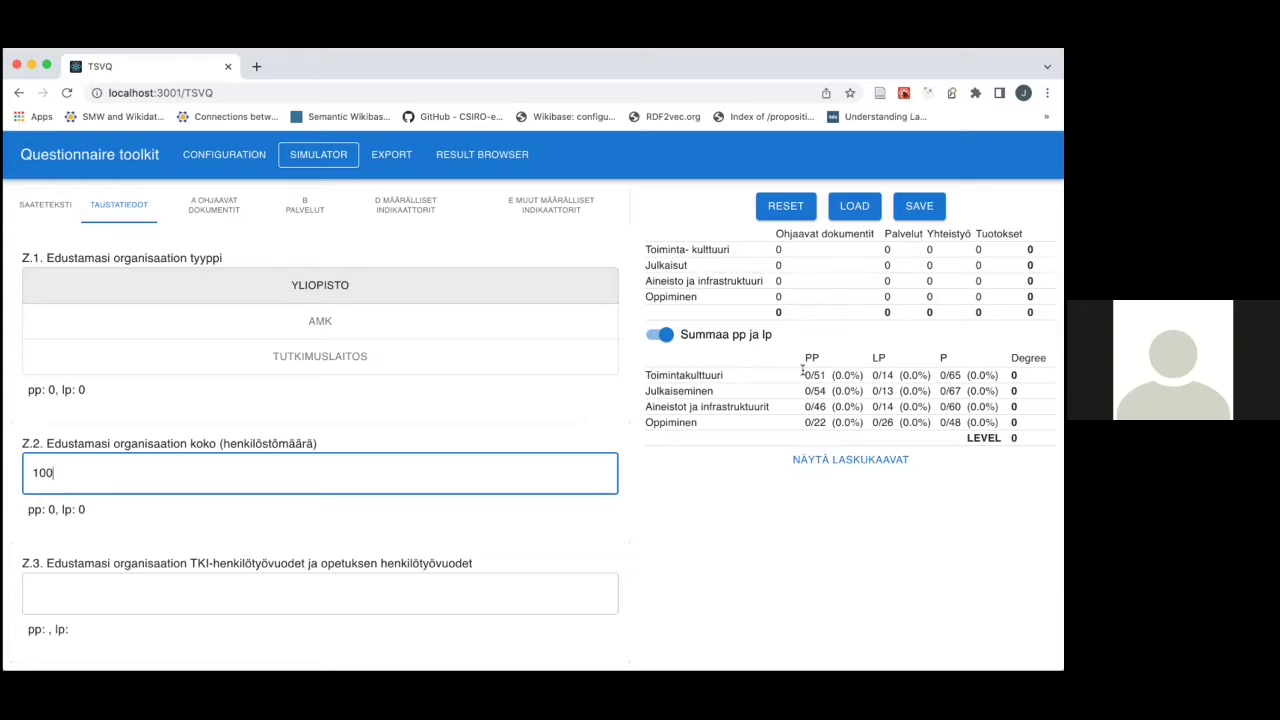
- Examine the calculation formulas for Degree and Level, and return to the questionnaire
{"action": "left_click", "coordinate": [856, 459]}
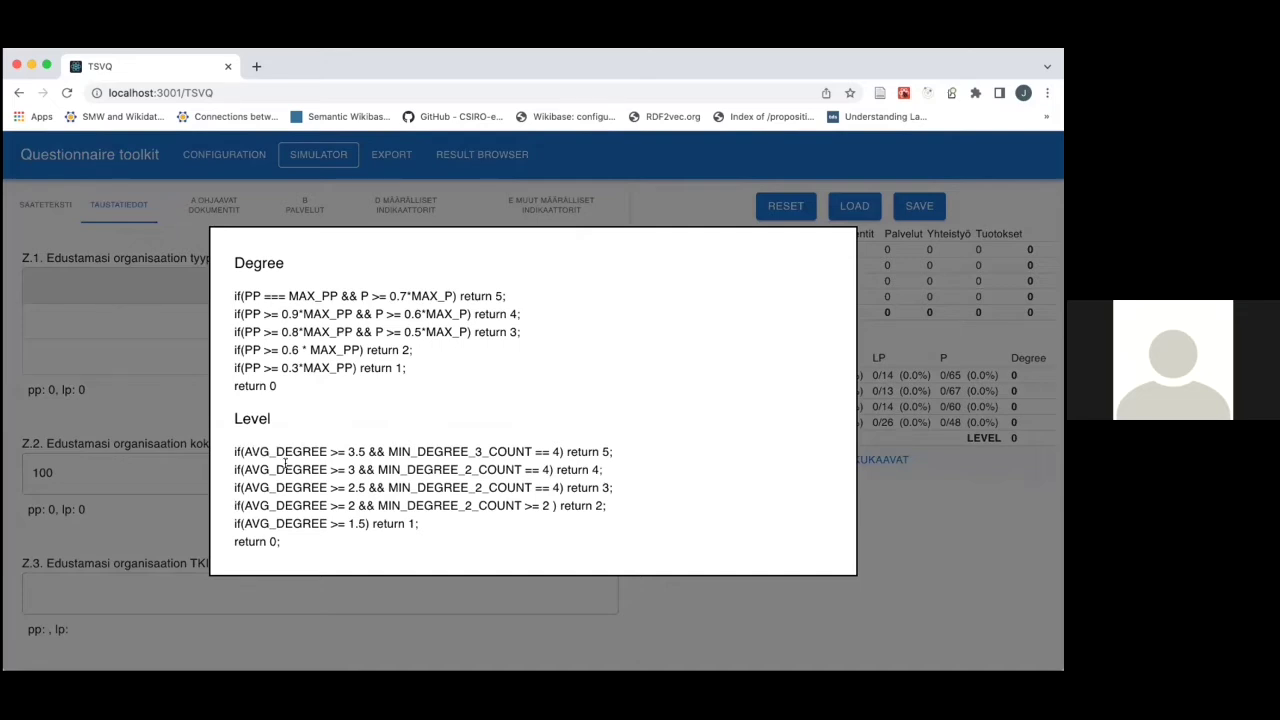
{"action": "left_click", "coordinate": [873, 310]}
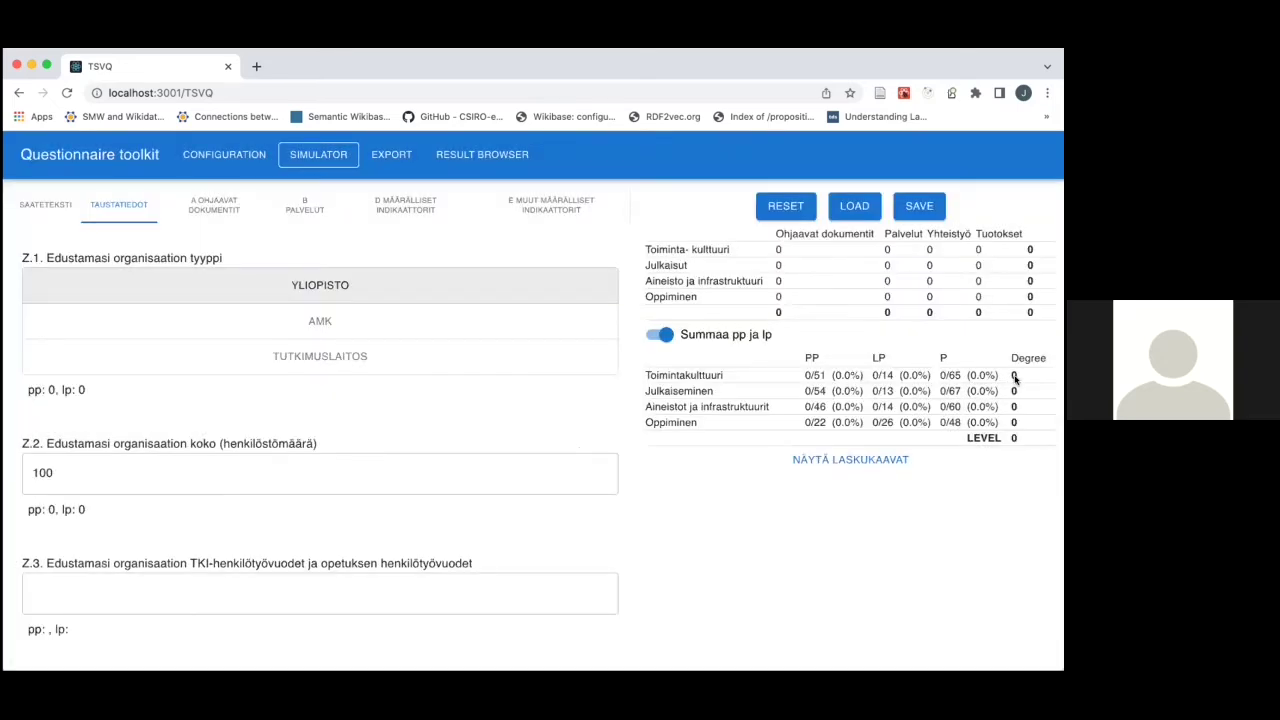
{"action": "left_click", "coordinate": [864, 459]}
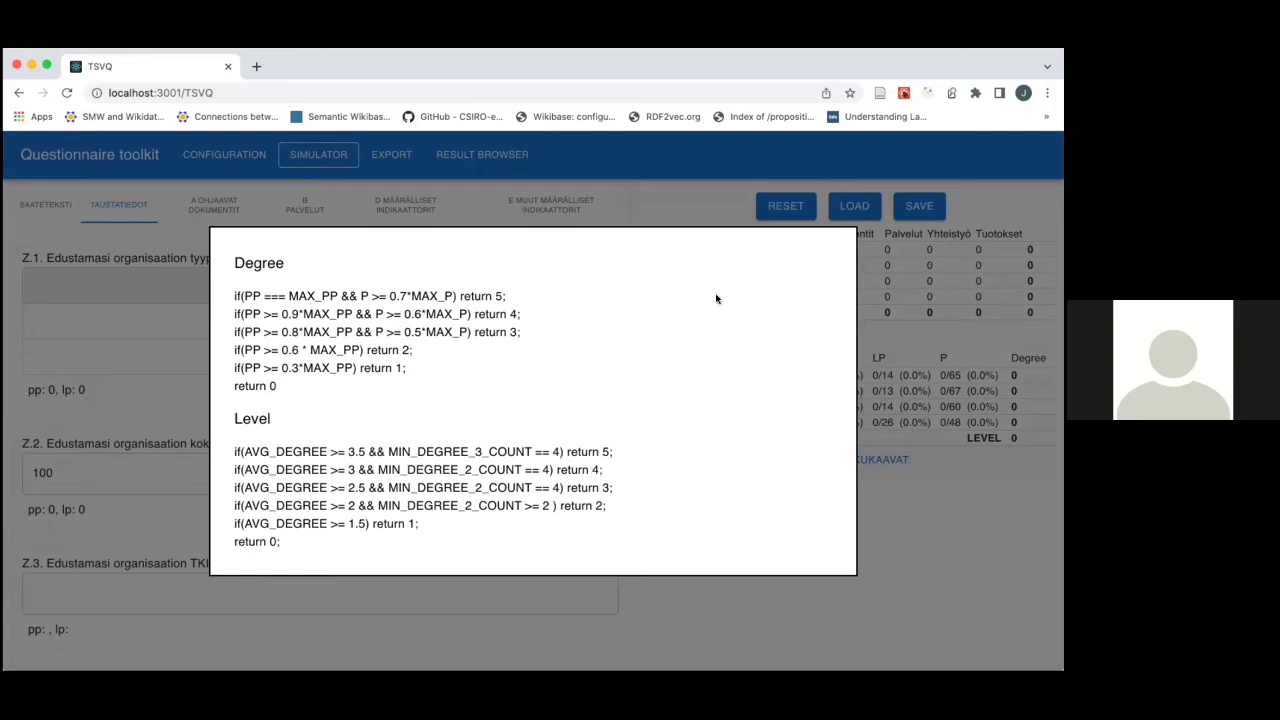
{"action": "left_click", "coordinate": [946, 418]}
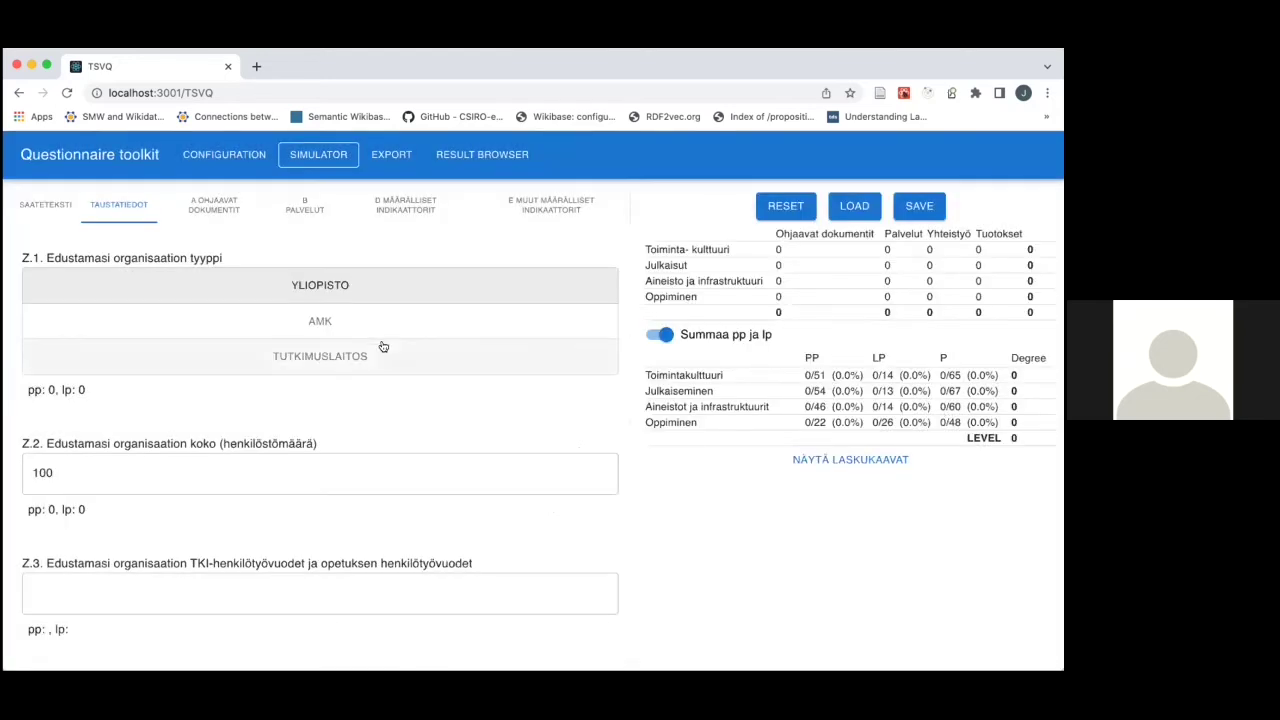
- Enter 3 as the person-years in Z.3 and "Yliopisto 1" as the organisation in Z.4
{"action": "scroll", "coordinate": [84, 417], "scroll_direction": "down", "scroll_amount": 2}
{"action": "left_click", "coordinate": [69, 487]}
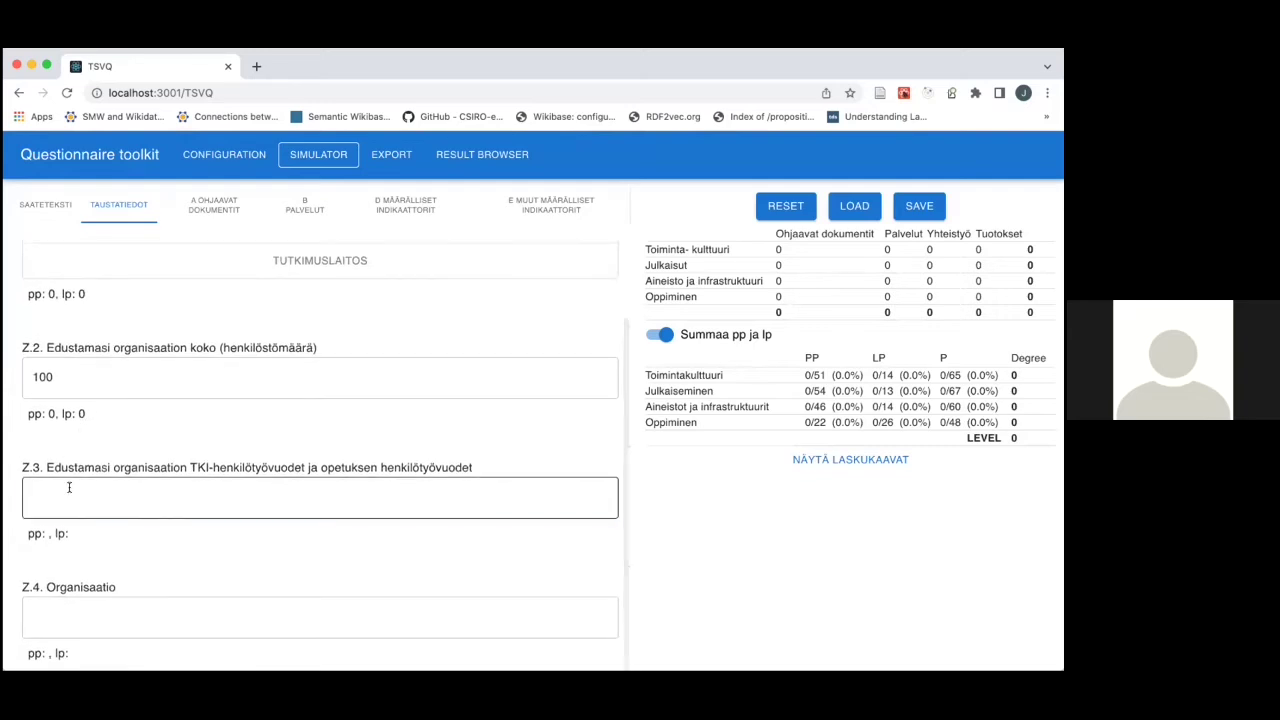
{"action": "type", "text": "3"}
{"action": "key", "text": "Tab"}
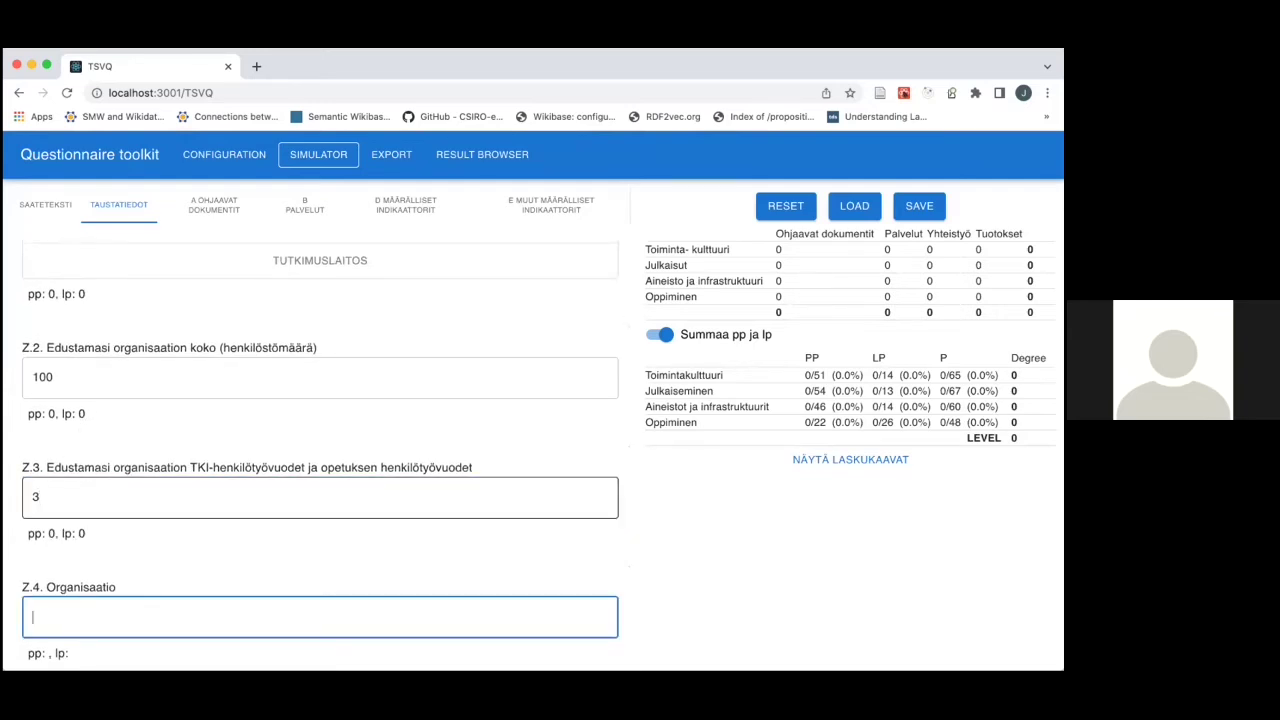
{"action": "type", "text": "Yliopisto 1"}
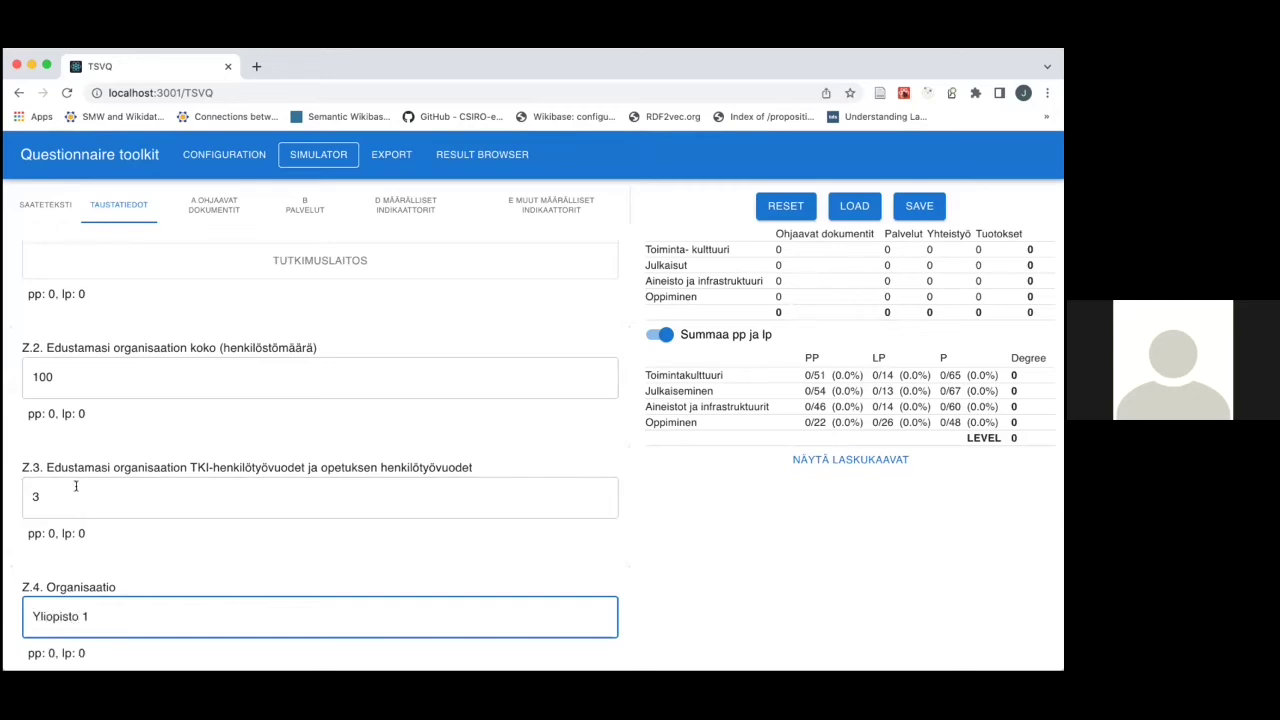
- In section A.1 Toimintakulttuuri, answer question A.1.1 with Kyllä and enter "etste" as the document link in A.1.2
{"action": "left_click", "coordinate": [191, 220]}
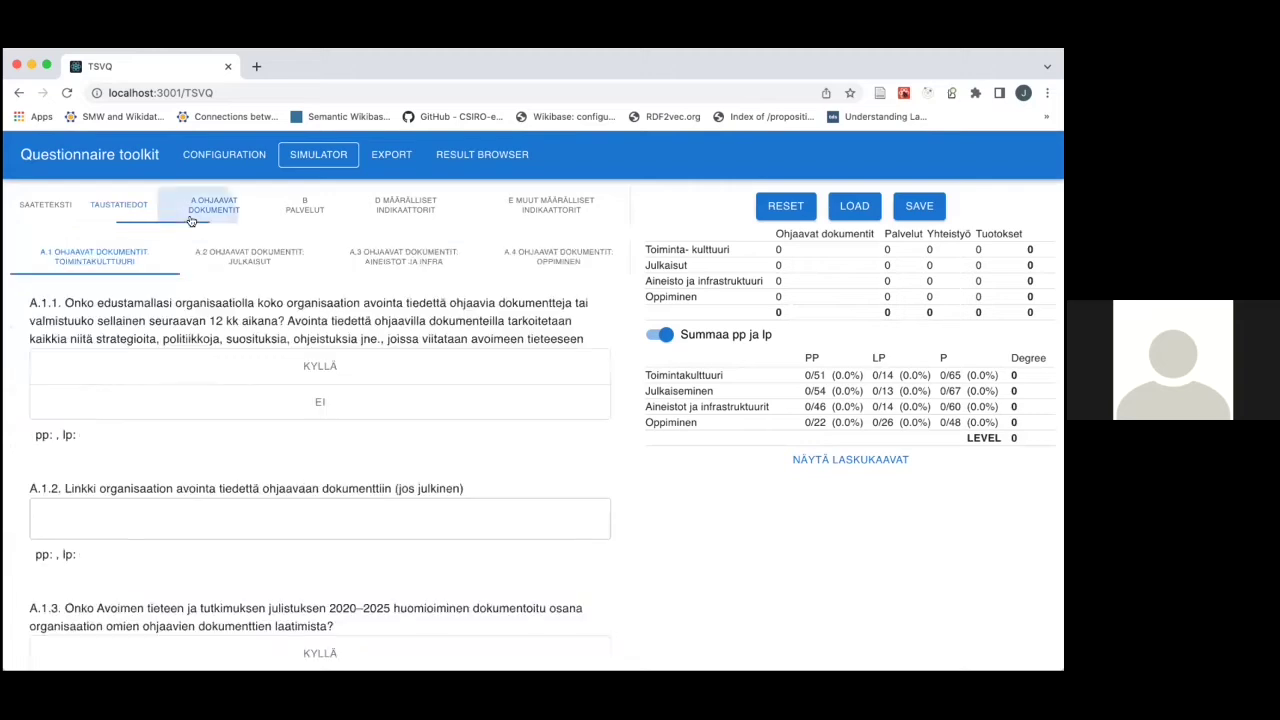
{"action": "left_click", "coordinate": [232, 366]}
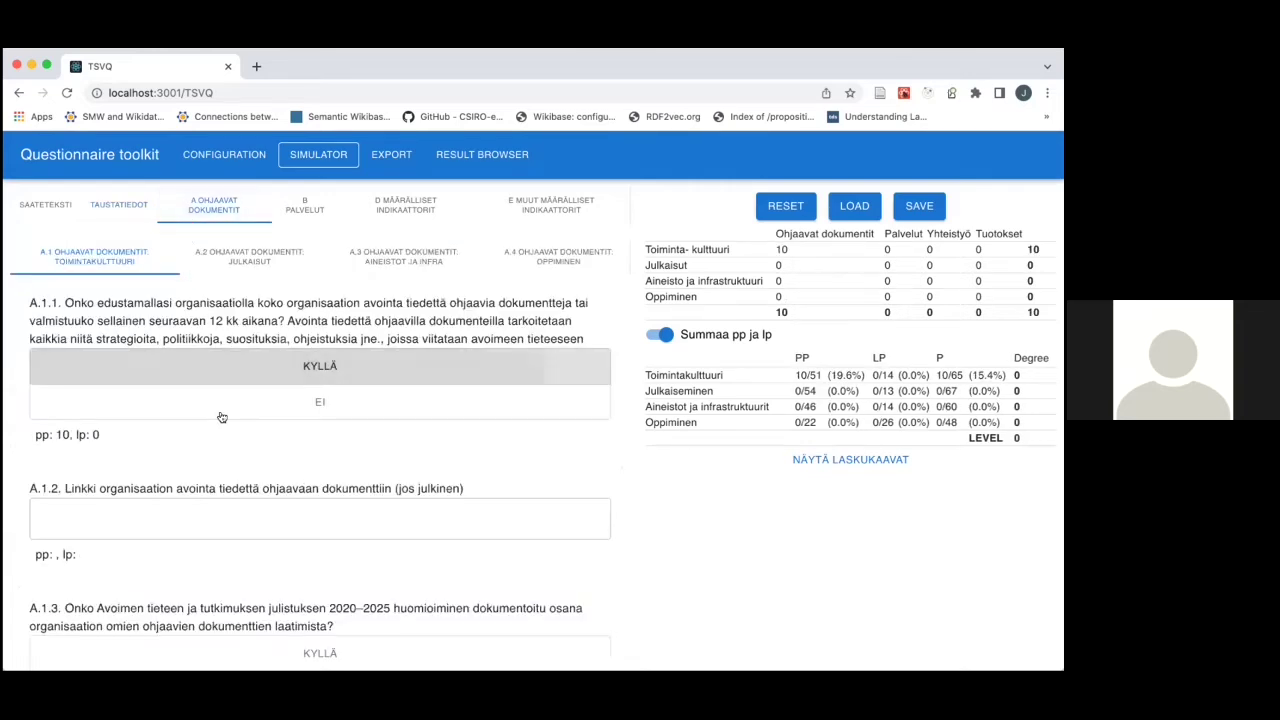
{"action": "left_click", "coordinate": [228, 527]}
{"action": "type", "text": "etste"}
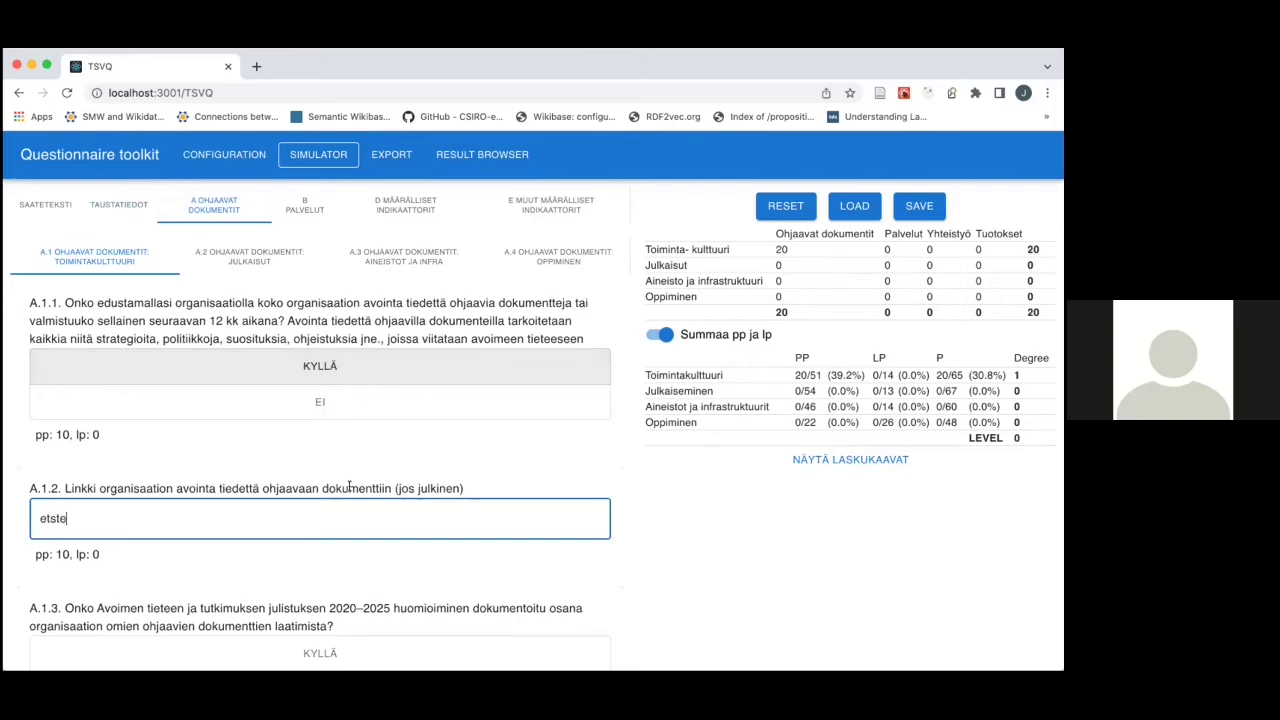
{"action": "scroll", "coordinate": [349, 486], "scroll_direction": "down", "scroll_amount": 1}
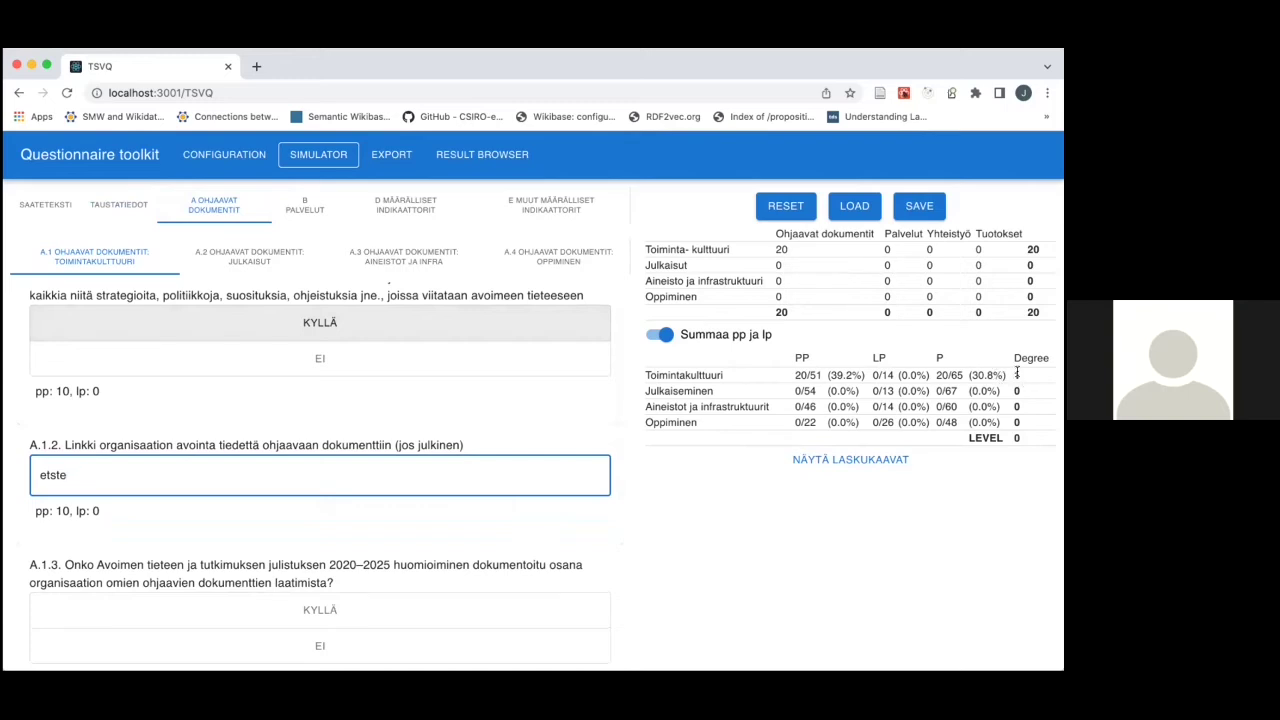
- In section A.2 Julkaisut, answer question A.2.1 with Kyllä
{"action": "left_click", "coordinate": [250, 250]}
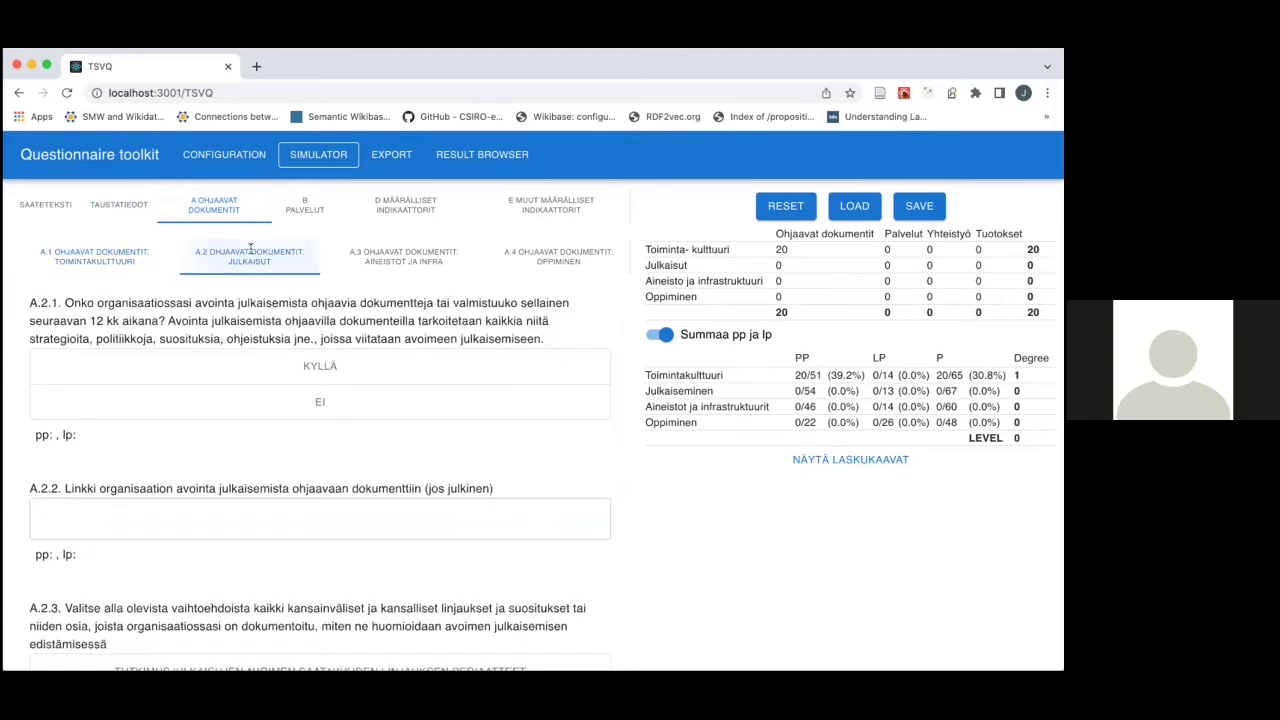
{"action": "left_click", "coordinate": [271, 366]}
{"action": "scroll", "coordinate": [359, 406], "scroll_direction": "down", "scroll_amount": 2}
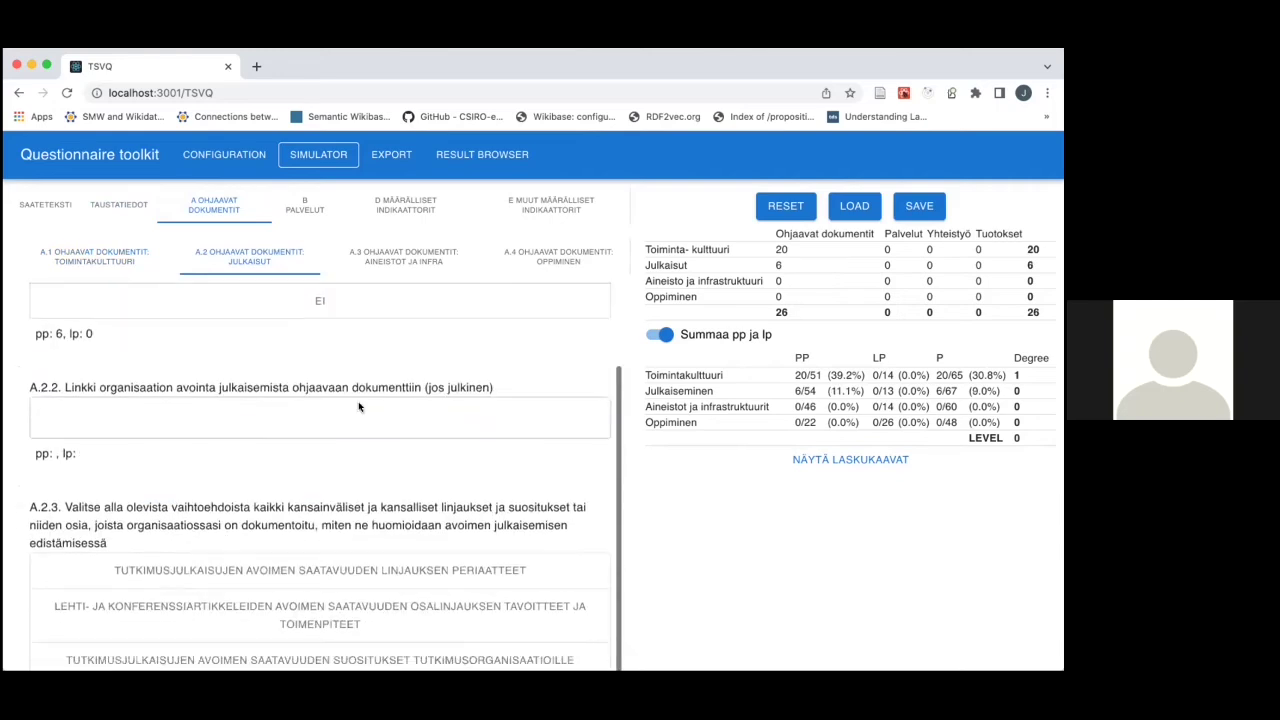
- In section A.4 Oppiminen, answer A.4.1 with Kyllä and select Oppimateriaalien avoimen saatavuuden osalinjaus in A.4.3
{"action": "left_click", "coordinate": [562, 249]}
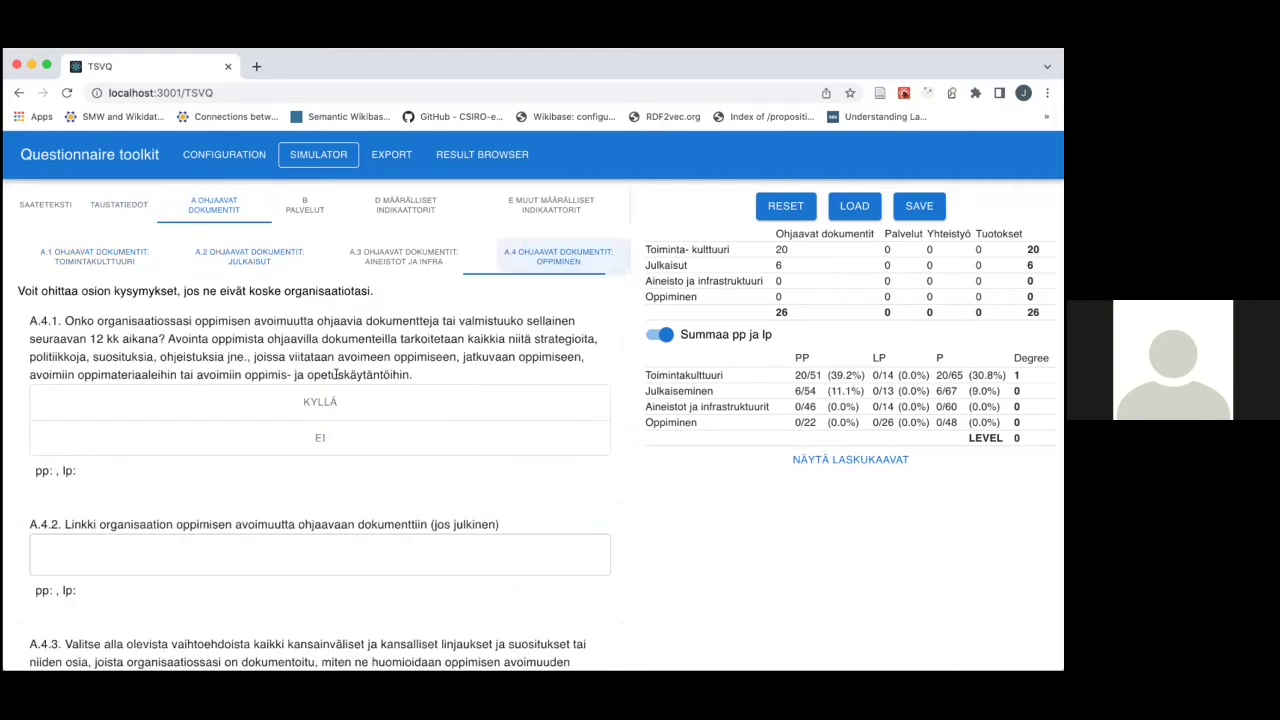
{"action": "left_click", "coordinate": [320, 408]}
{"action": "scroll", "coordinate": [258, 452], "scroll_direction": "down", "scroll_amount": 2}
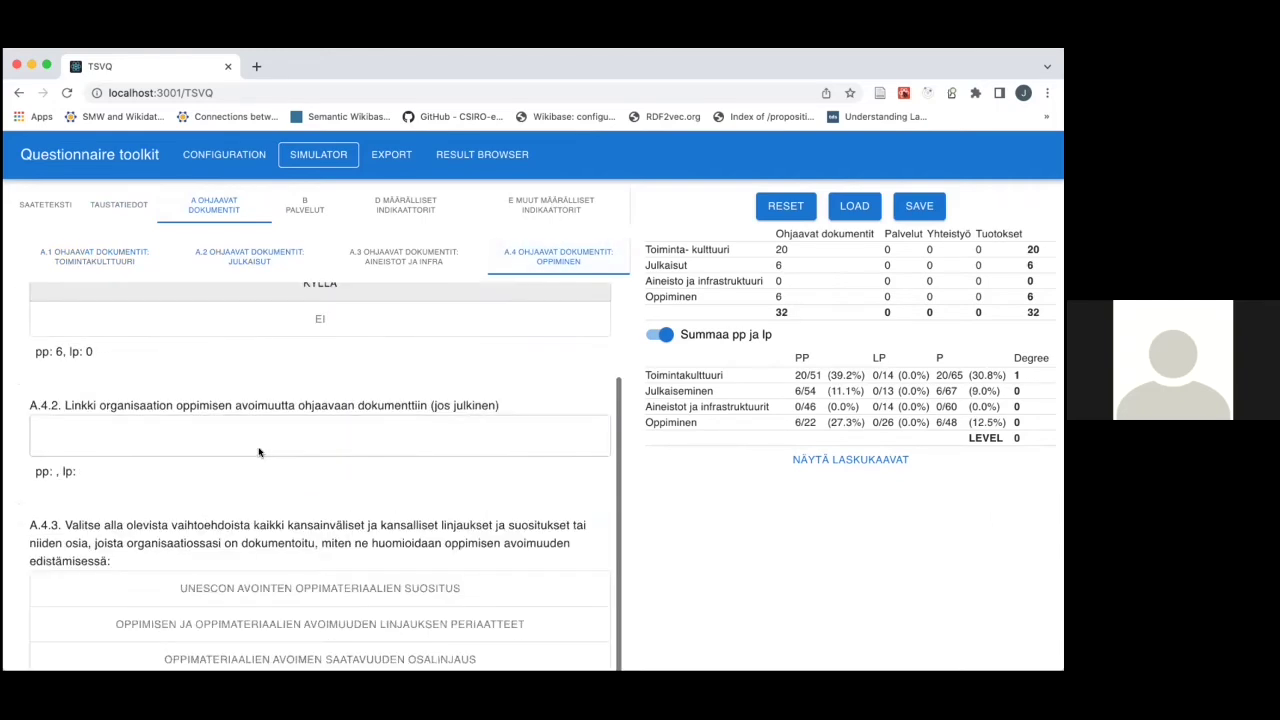
{"action": "scroll", "coordinate": [258, 452], "scroll_direction": "down", "scroll_amount": 1}
{"action": "left_click", "coordinate": [325, 558]}
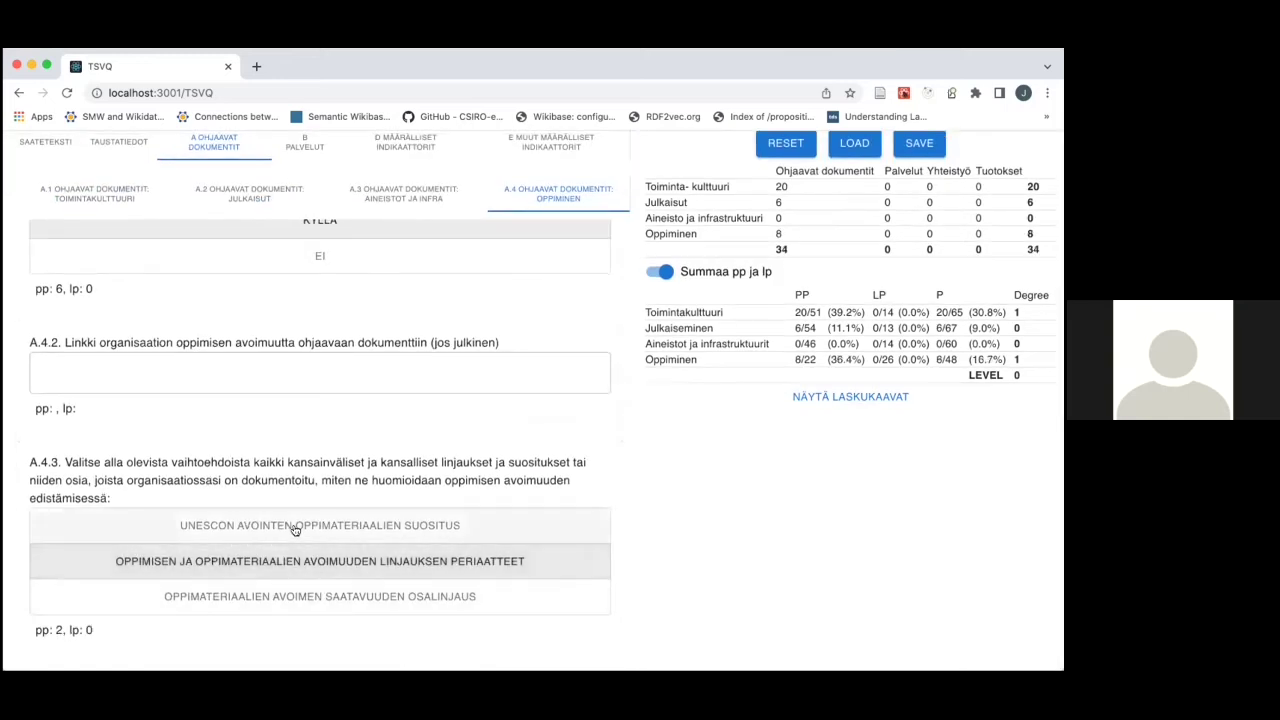
{"action": "left_click", "coordinate": [295, 530]}
{"action": "left_click", "coordinate": [428, 594]}
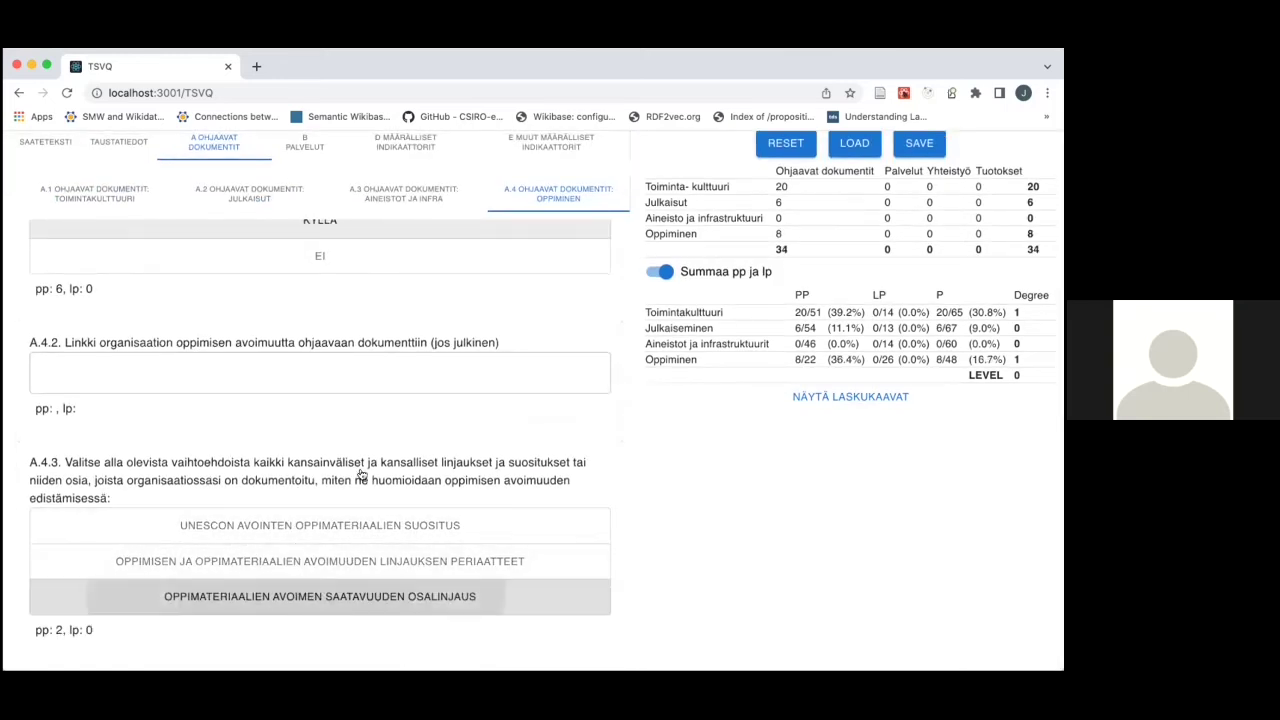
{"action": "scroll", "coordinate": [362, 474], "scroll_direction": "up", "scroll_amount": 2}
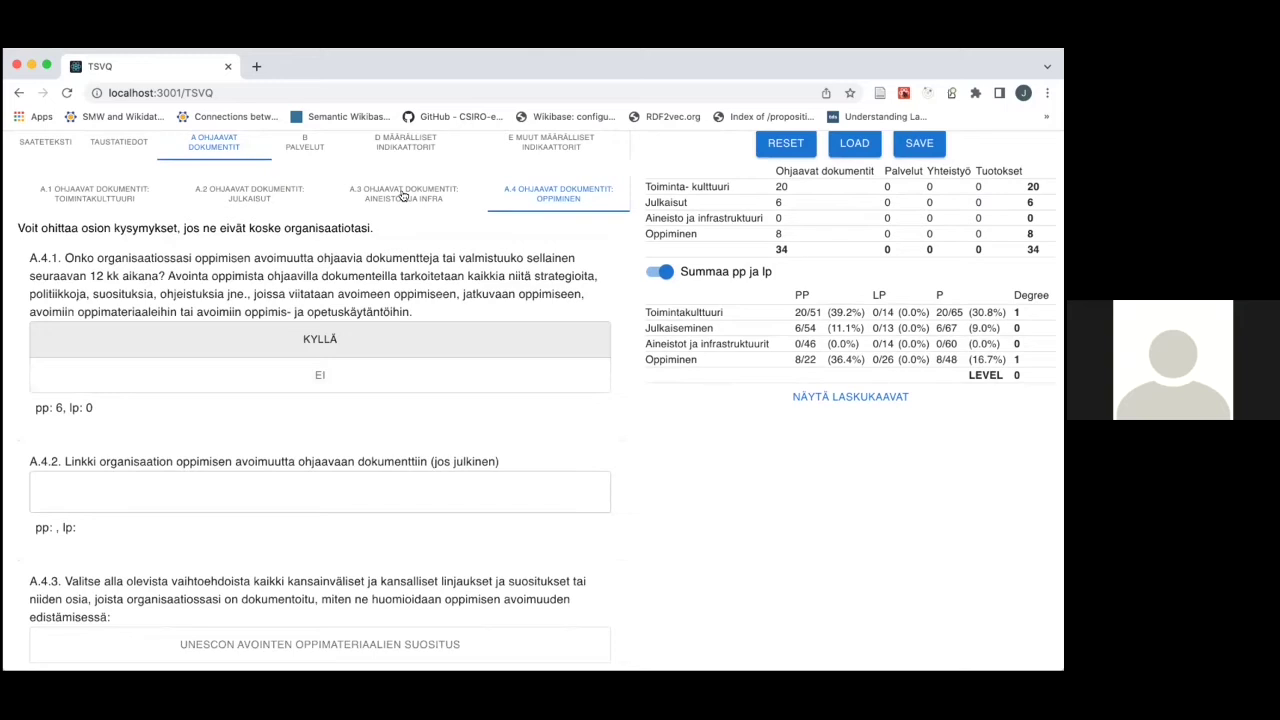
- In section A.3 Aineistot ja infra, answer question A.3.1 with Kyllä
{"action": "left_click", "coordinate": [403, 195]}
{"action": "left_click", "coordinate": [220, 388]}
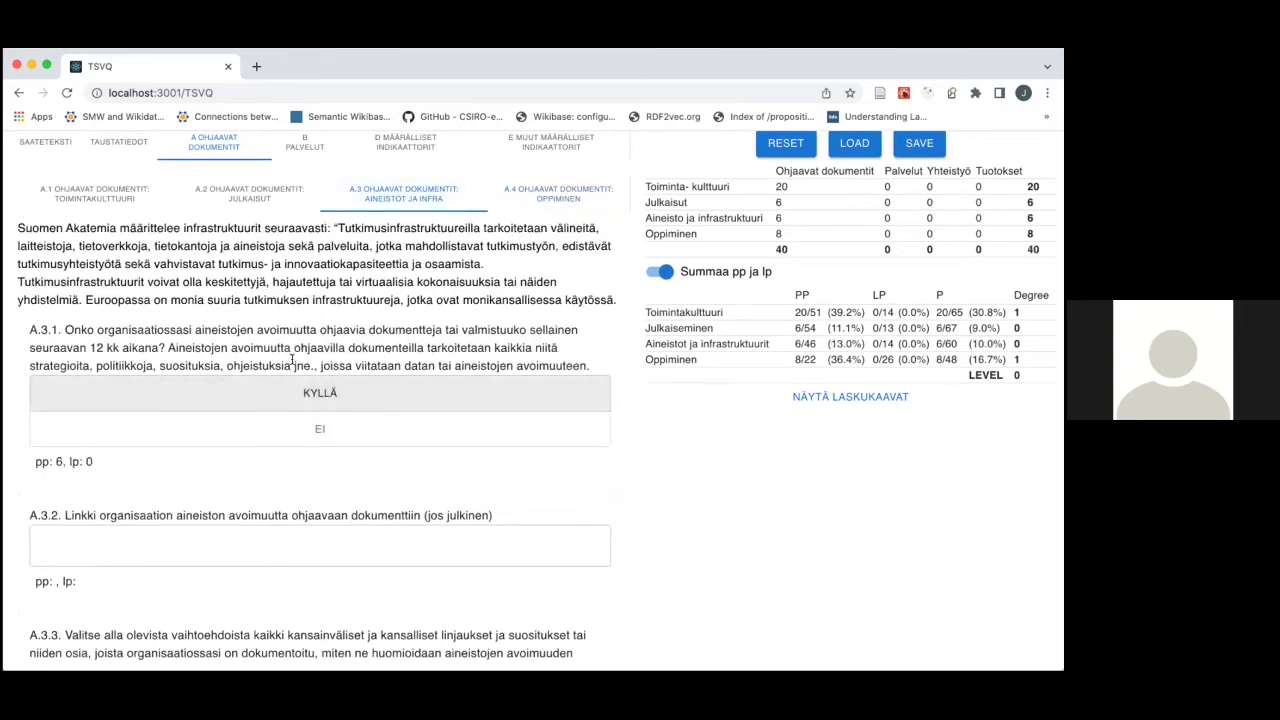
{"action": "scroll", "coordinate": [292, 360], "scroll_direction": "up", "scroll_amount": 1}
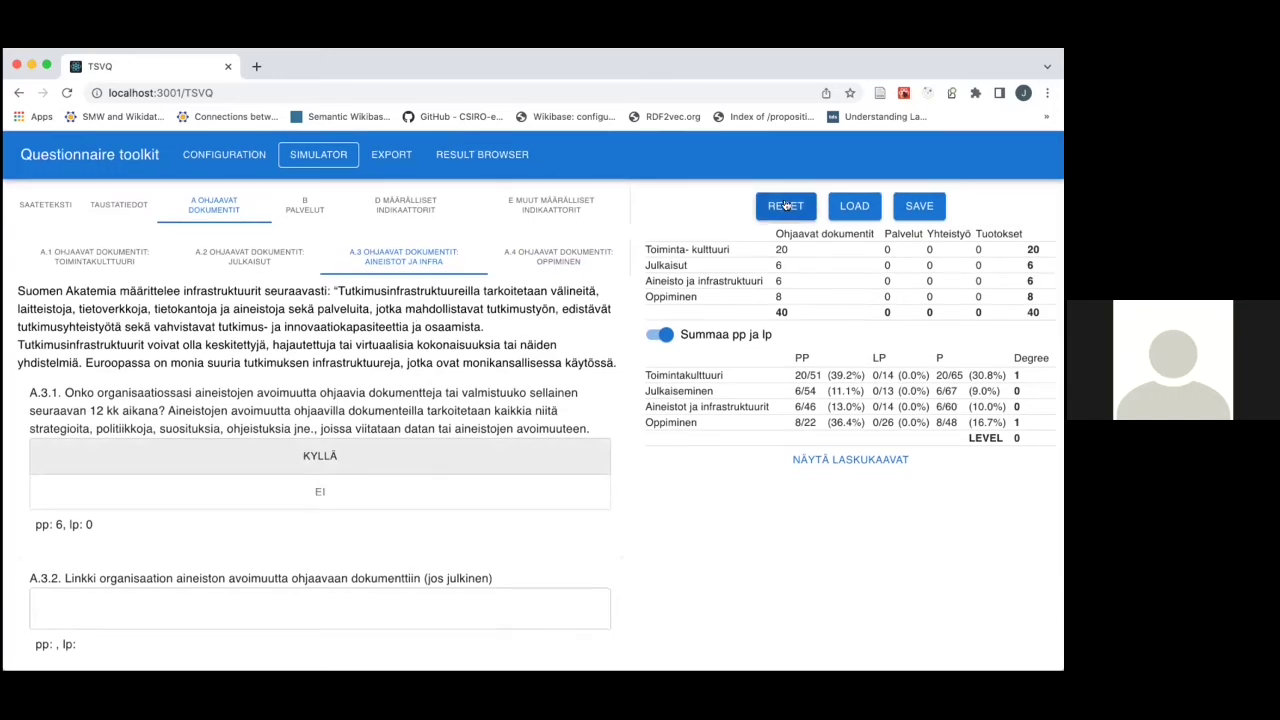
- In section B.1, choose the option for tutkimus- ja TKI-henkilöstö in B.1.1 and answer B.1.2 with Kyllä
{"action": "left_click", "coordinate": [281, 216]}
{"action": "left_click", "coordinate": [224, 380]}
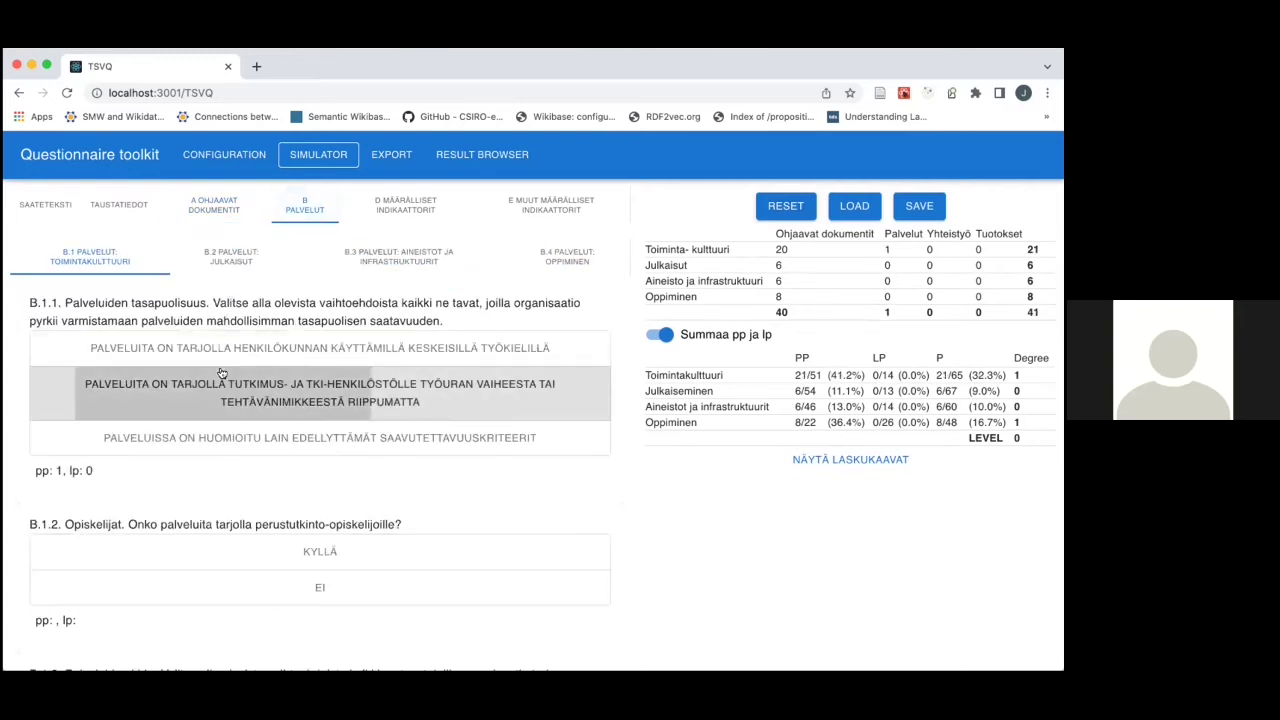
{"action": "scroll", "coordinate": [253, 442], "scroll_direction": "down", "scroll_amount": 2}
{"action": "left_click", "coordinate": [253, 466]}
{"action": "scroll", "coordinate": [253, 466], "scroll_direction": "down", "scroll_amount": 2}
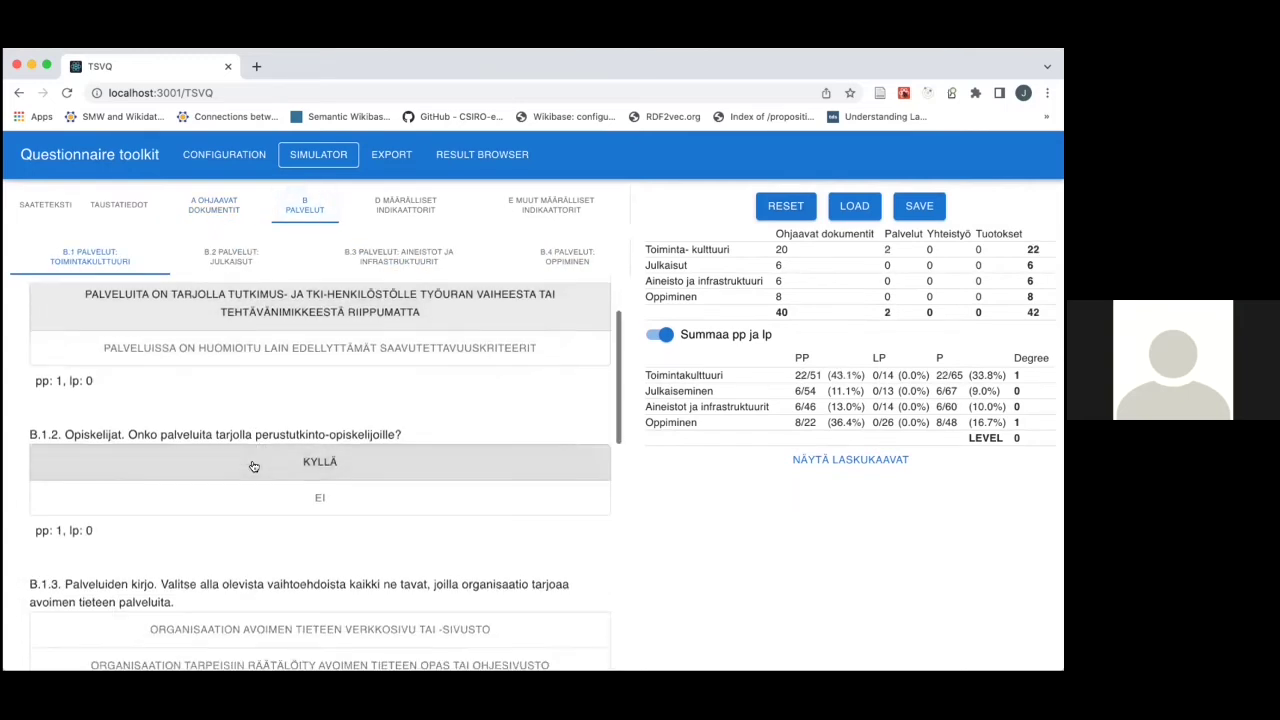
- In B.1.3, select the first three service options: the verkkosivu, the räätälöity opas tai ohjesivusto, and the keskitetty kontaktiosoite
{"action": "scroll", "coordinate": [253, 466], "scroll_direction": "down", "scroll_amount": 2}
{"action": "left_click", "coordinate": [290, 484]}
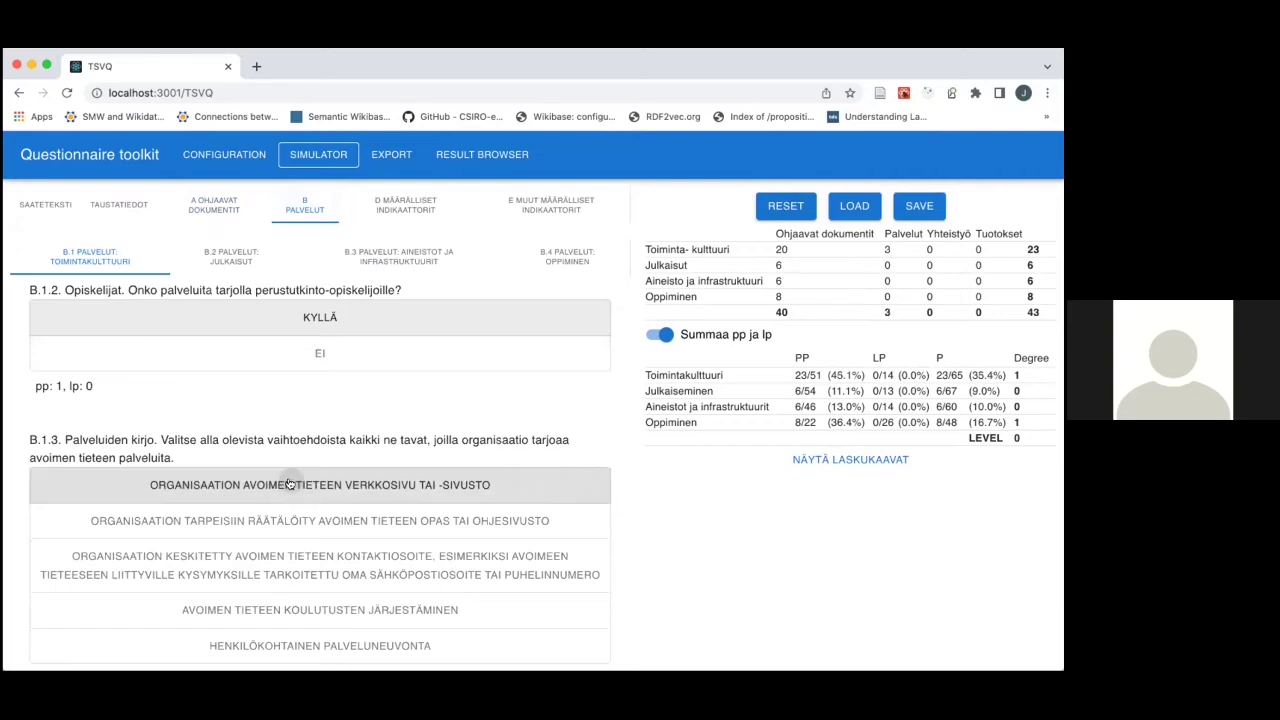
{"action": "left_click", "coordinate": [290, 524]}
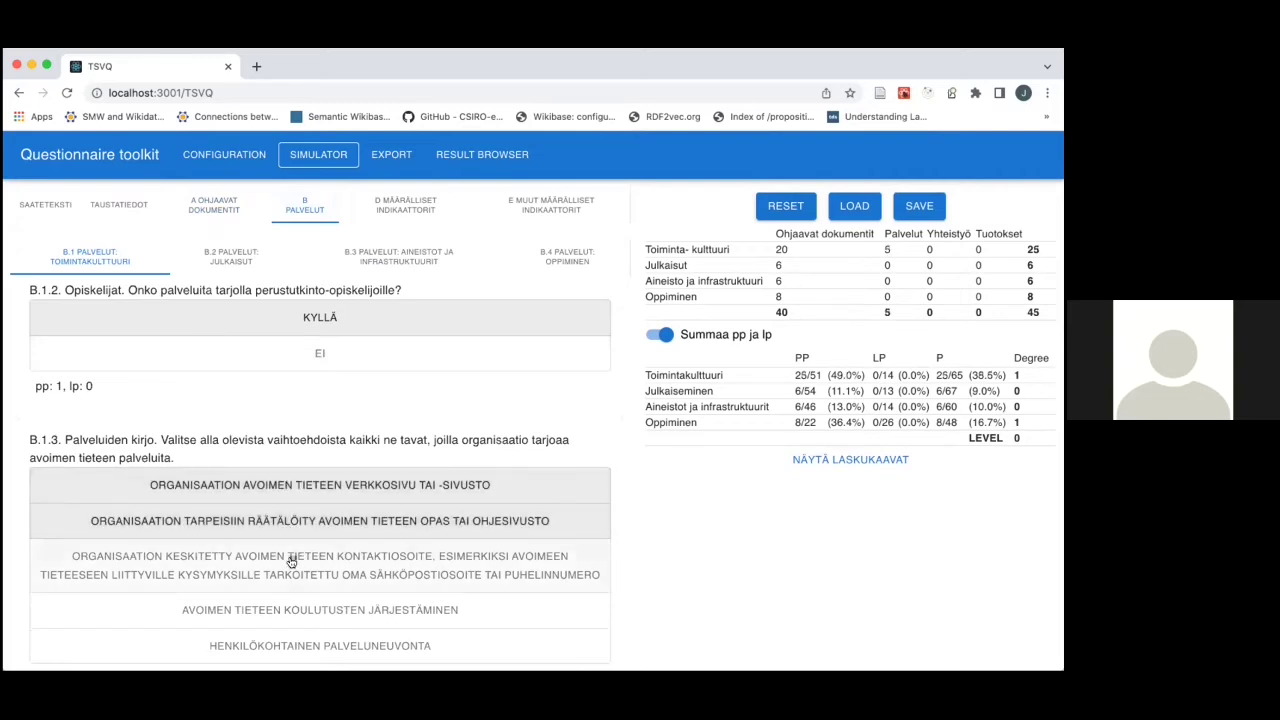
{"action": "left_click", "coordinate": [290, 560]}
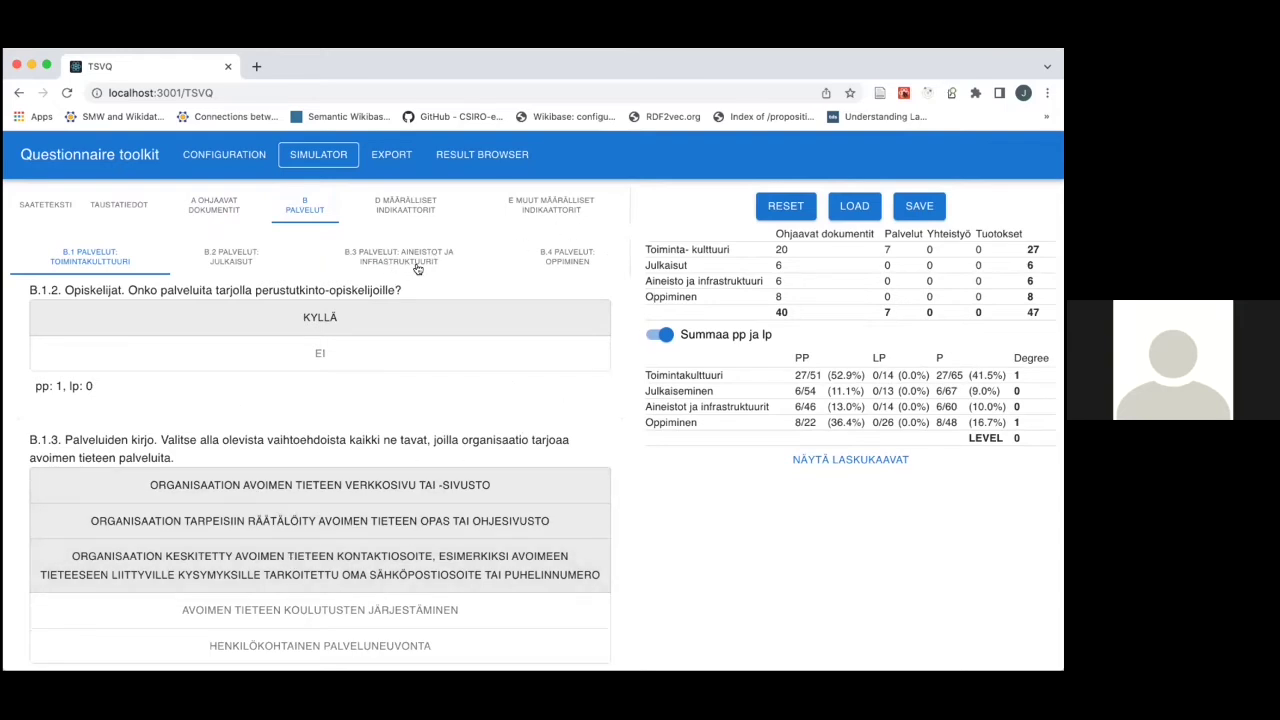
- Save the simulator answers to a file and reload the toolkit page
{"action": "left_click", "coordinate": [921, 207]}
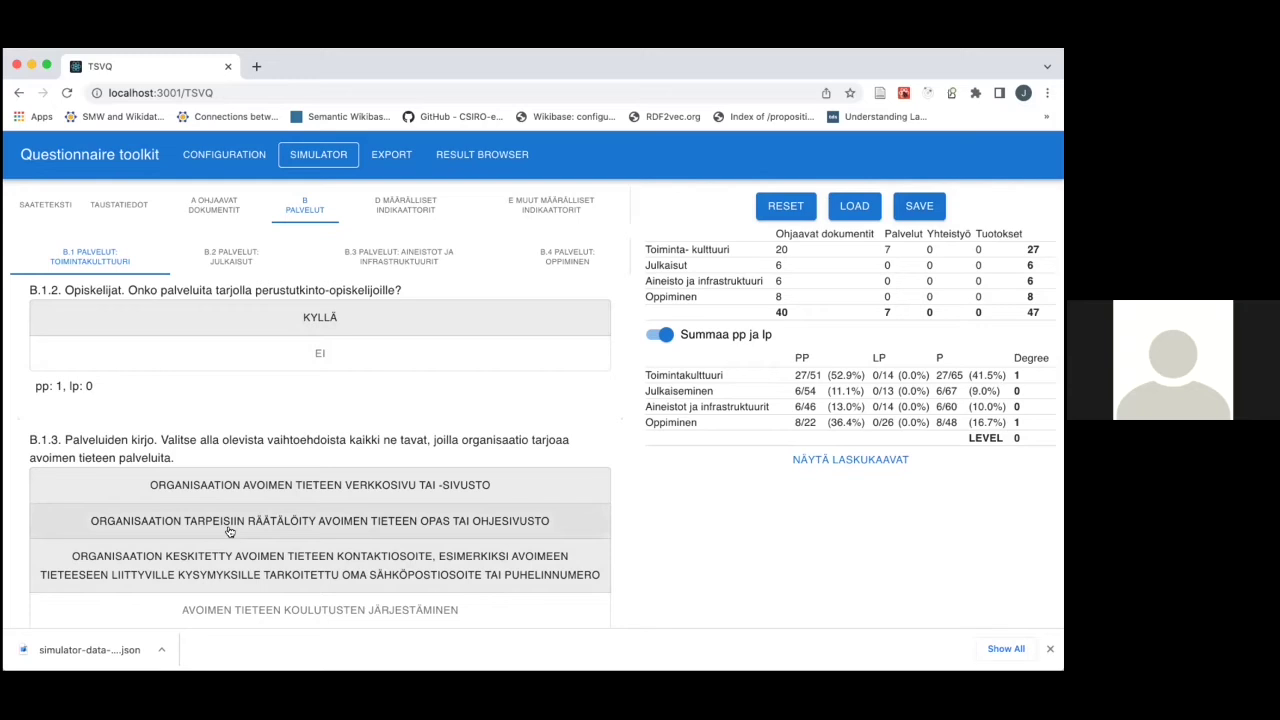
{"action": "left_click", "coordinate": [295, 90]}
{"action": "key", "text": "Return"}
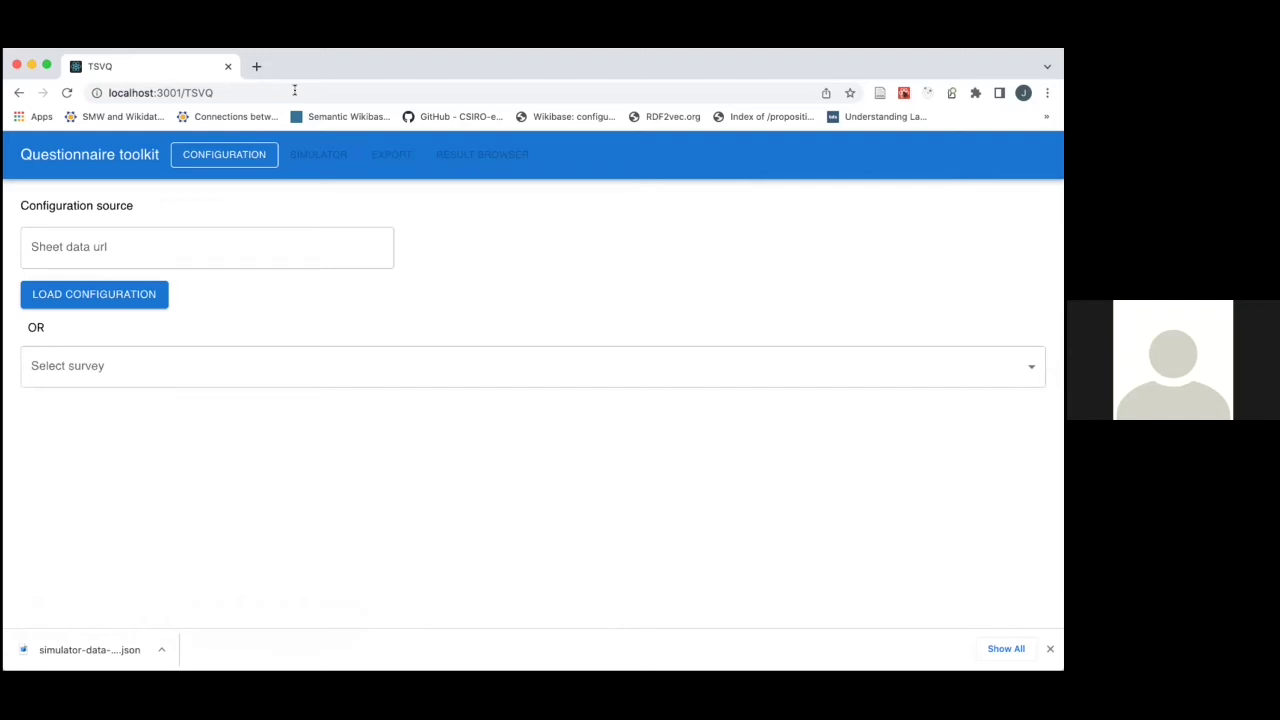
- Select the survey "Avoimen tieteen seurannassa käytettävä kysely - 2022 suunniteltu" and load the saved answers file into the simulator
{"action": "left_click", "coordinate": [80, 358]}
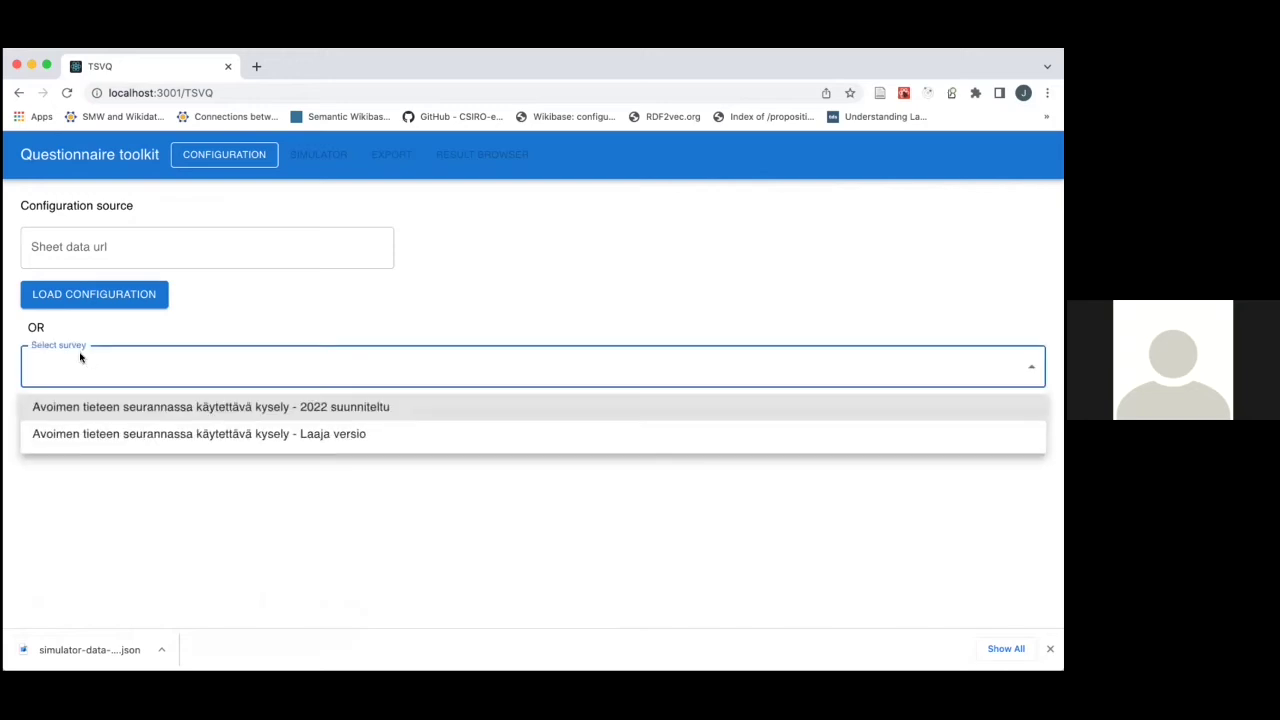
{"action": "left_click", "coordinate": [91, 404]}
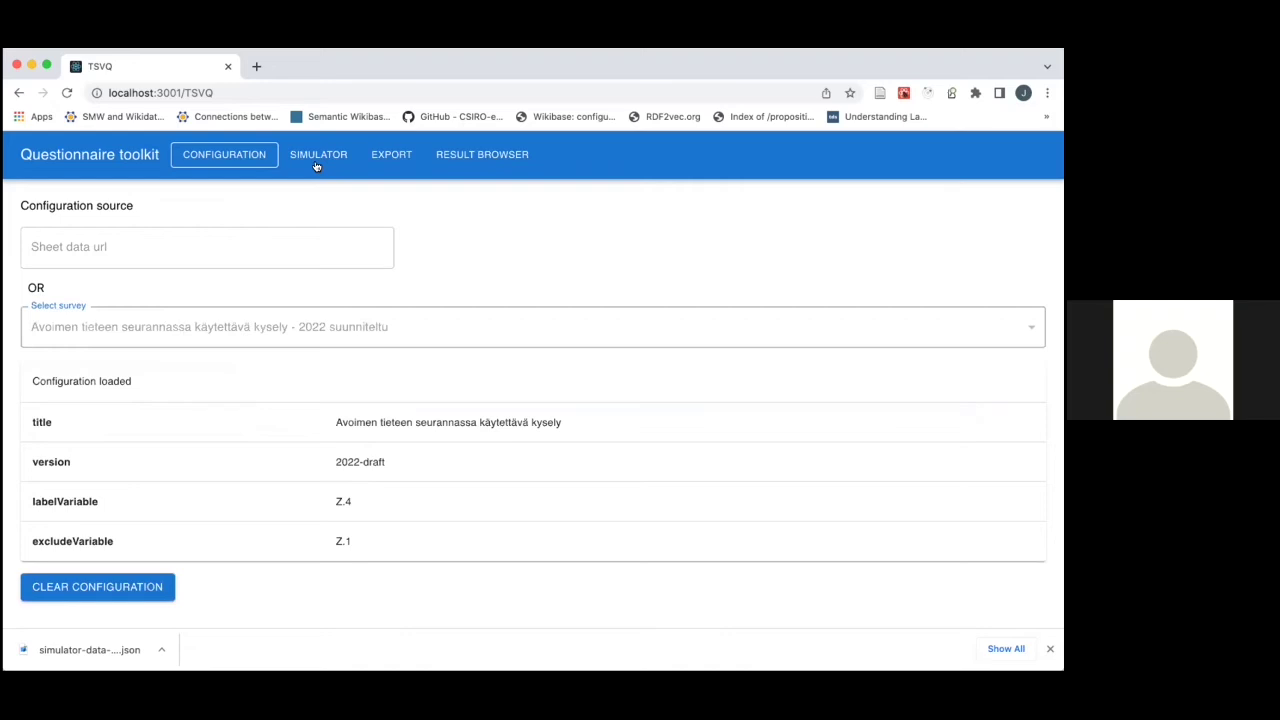
{"action": "left_click", "coordinate": [316, 165]}
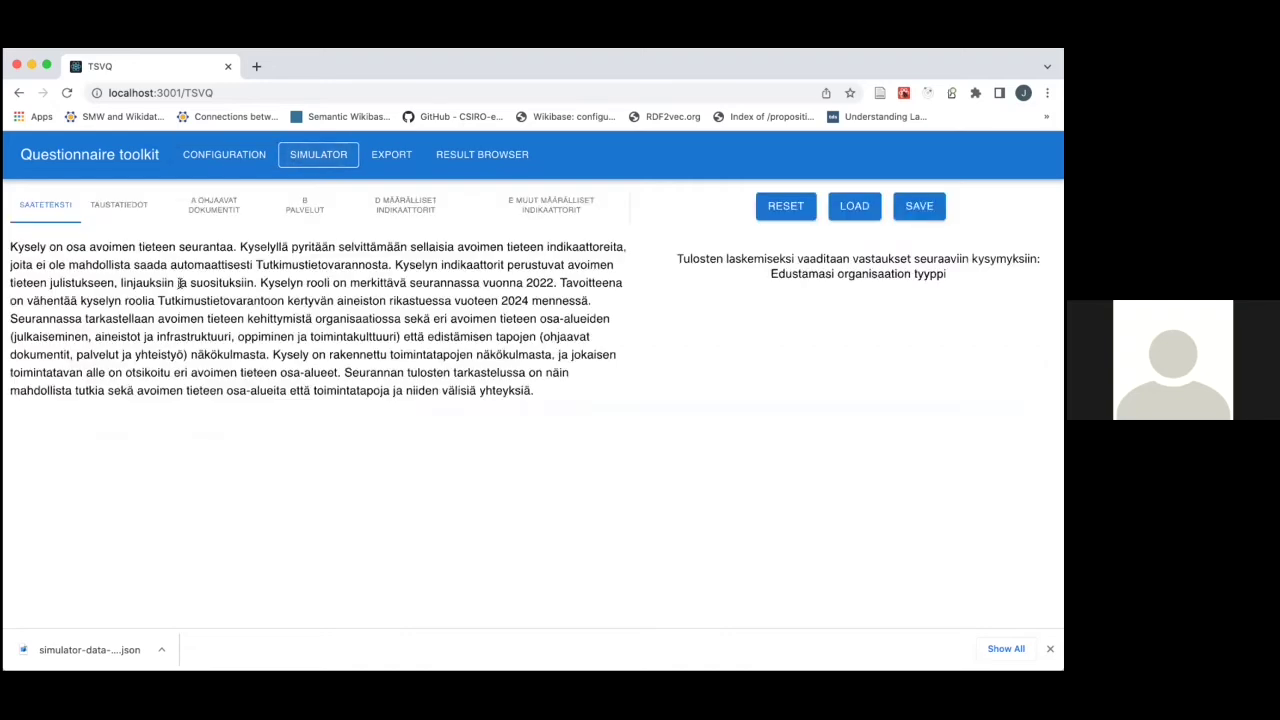
{"action": "left_click", "coordinate": [841, 205]}
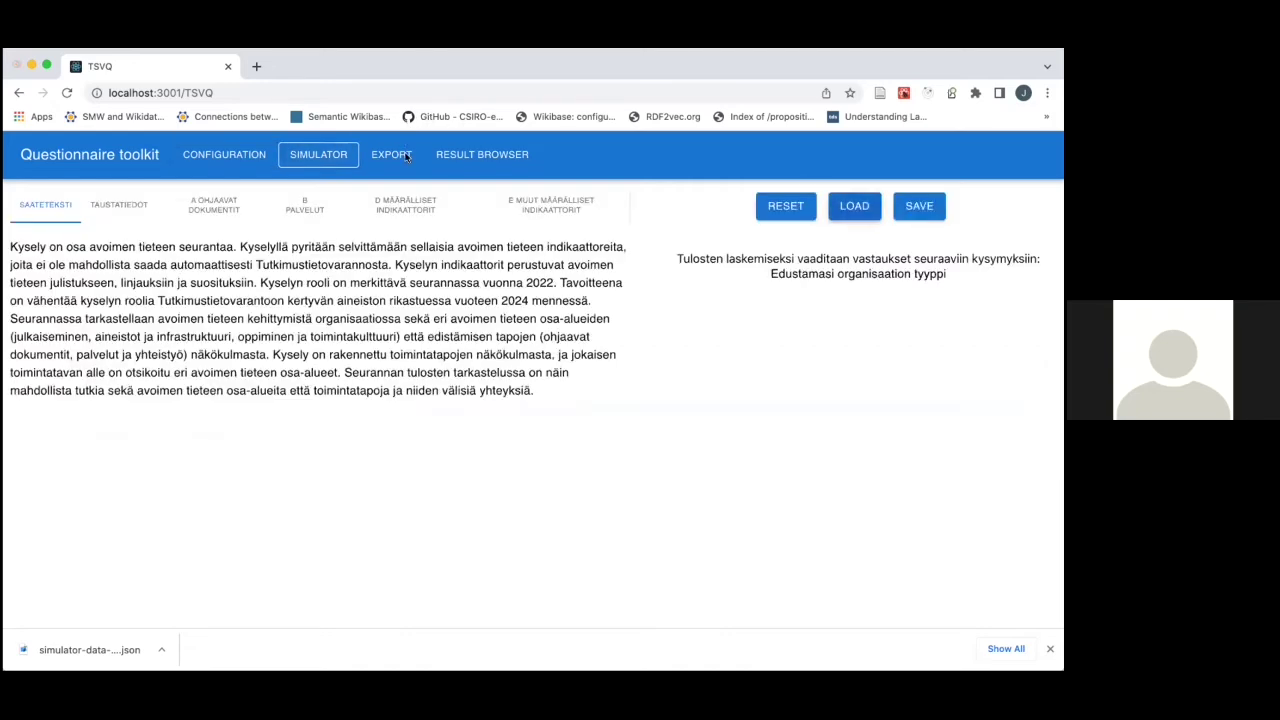
{"action": "key", "text": "Return"}
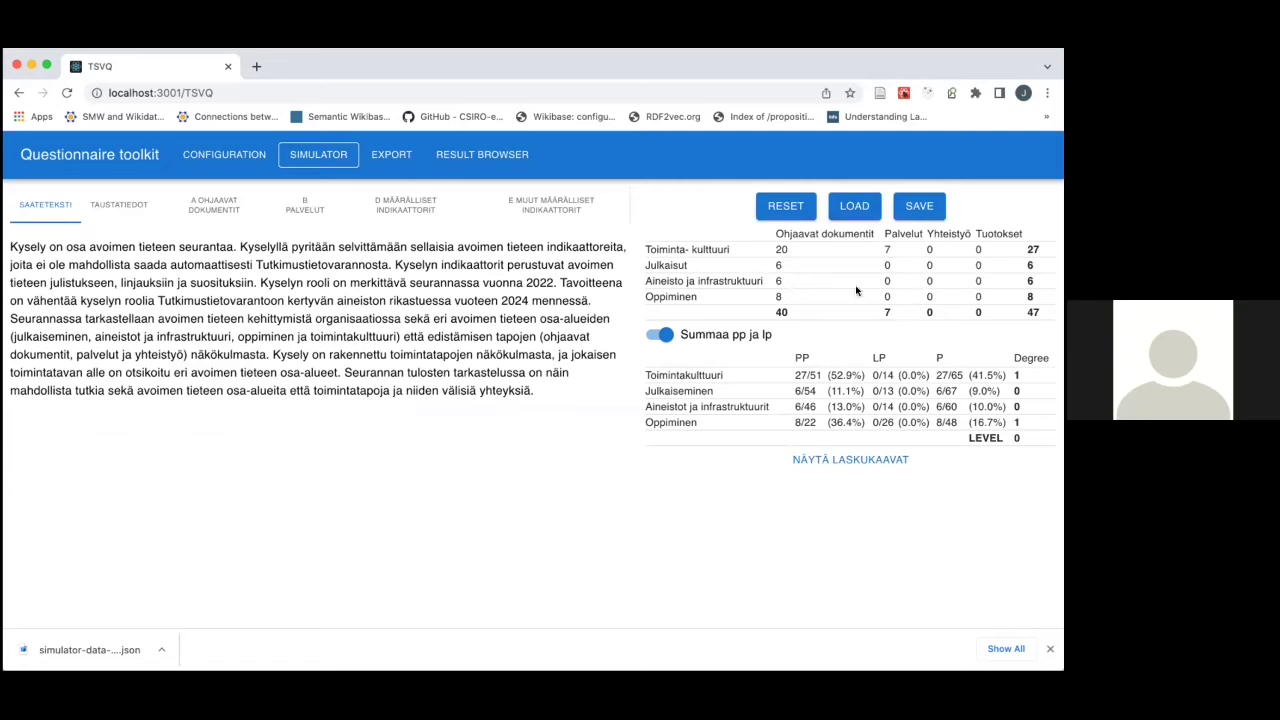
- In section A.1 Toimintakulttuuri, change the answer of A.1.1 to Ei and save the simulator answers to another file
{"action": "left_click", "coordinate": [211, 215]}
{"action": "scroll", "coordinate": [265, 377], "scroll_direction": "down", "scroll_amount": 2}
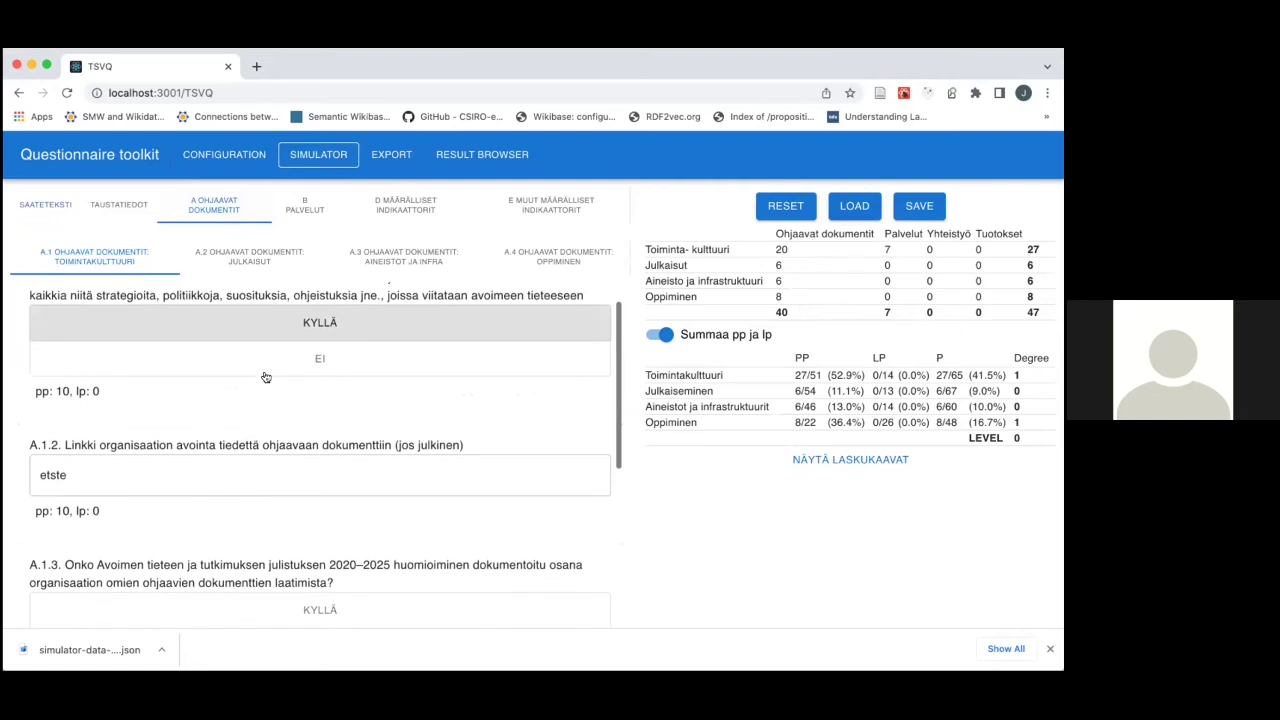
{"action": "scroll", "coordinate": [265, 377], "scroll_direction": "down", "scroll_amount": 2}
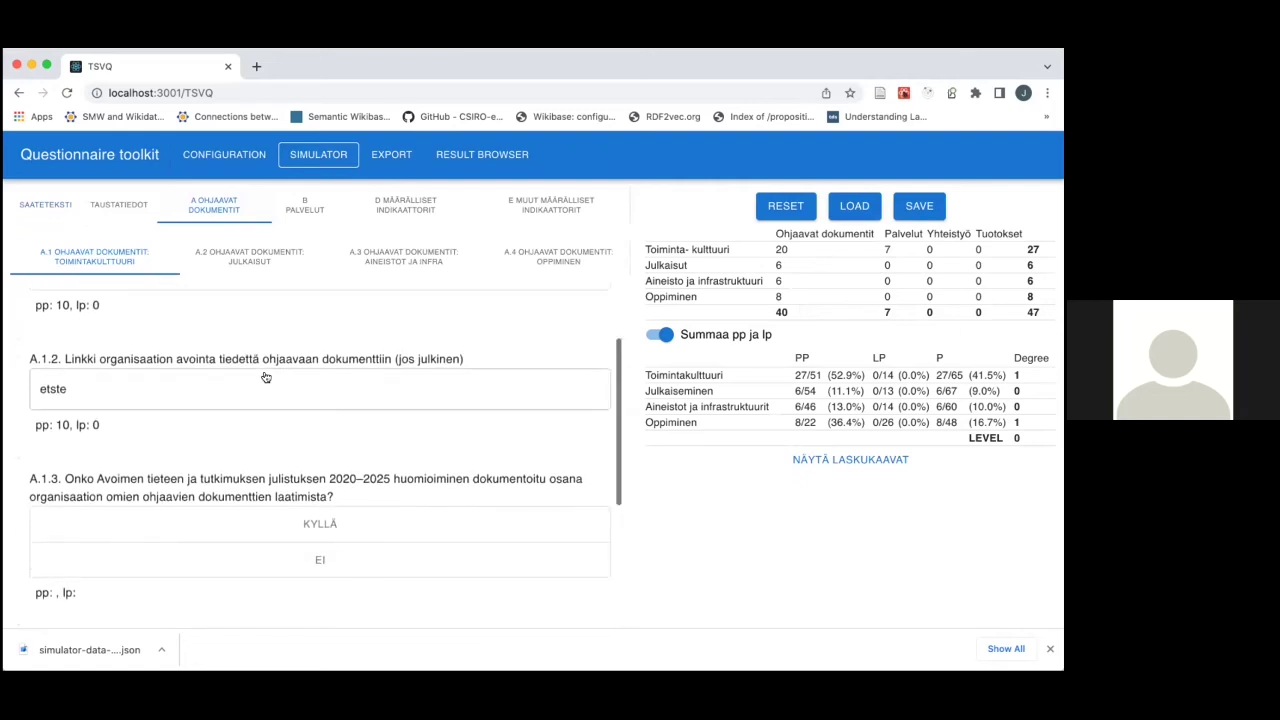
{"action": "scroll", "coordinate": [265, 377], "scroll_direction": "down", "scroll_amount": 1}
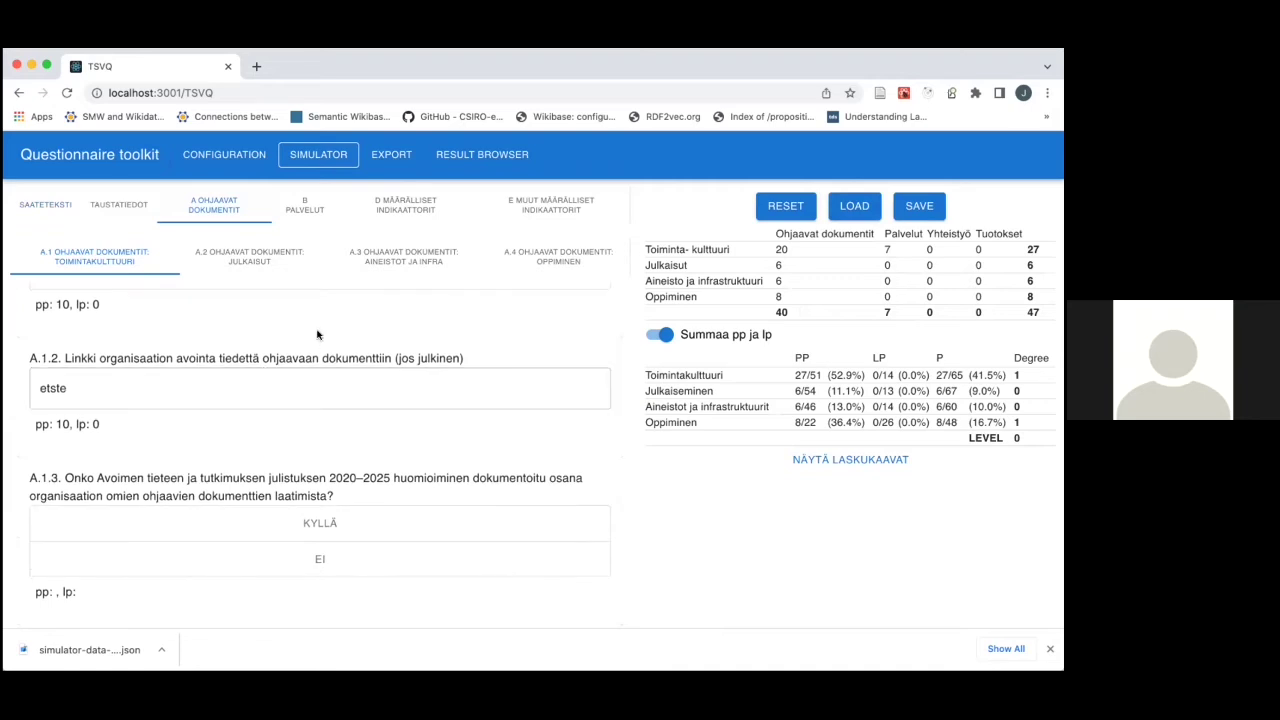
{"action": "scroll", "coordinate": [317, 335], "scroll_direction": "up", "scroll_amount": 3}
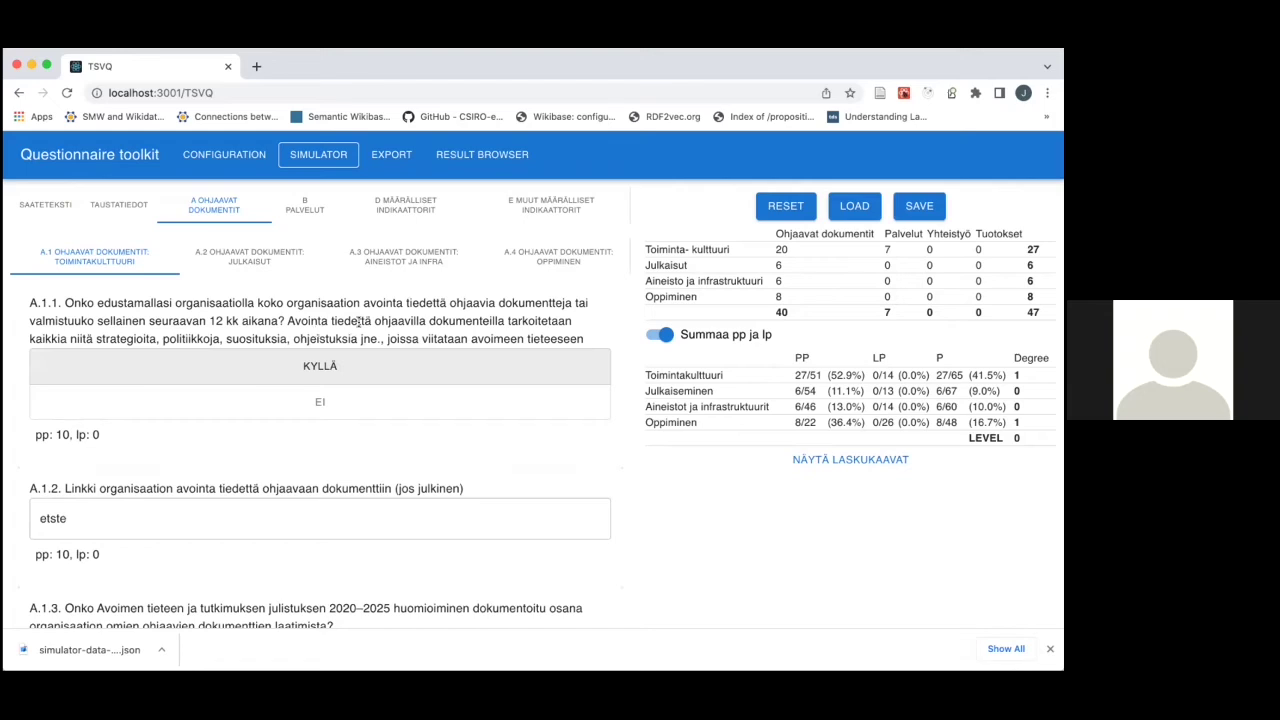
{"action": "left_click", "coordinate": [244, 398]}
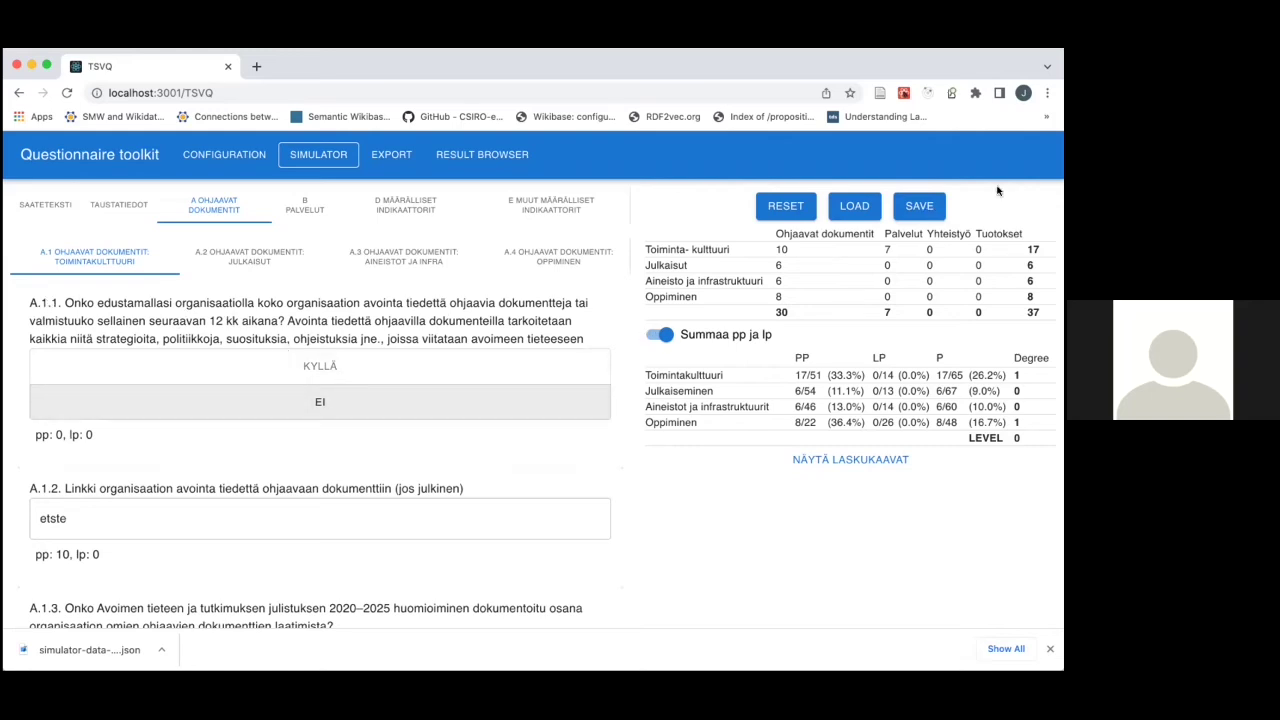
{"action": "left_click", "coordinate": [899, 205]}
- Load the newly saved simulator file into the result browser and review its Taustatiedot answers
{"action": "left_click", "coordinate": [487, 155]}
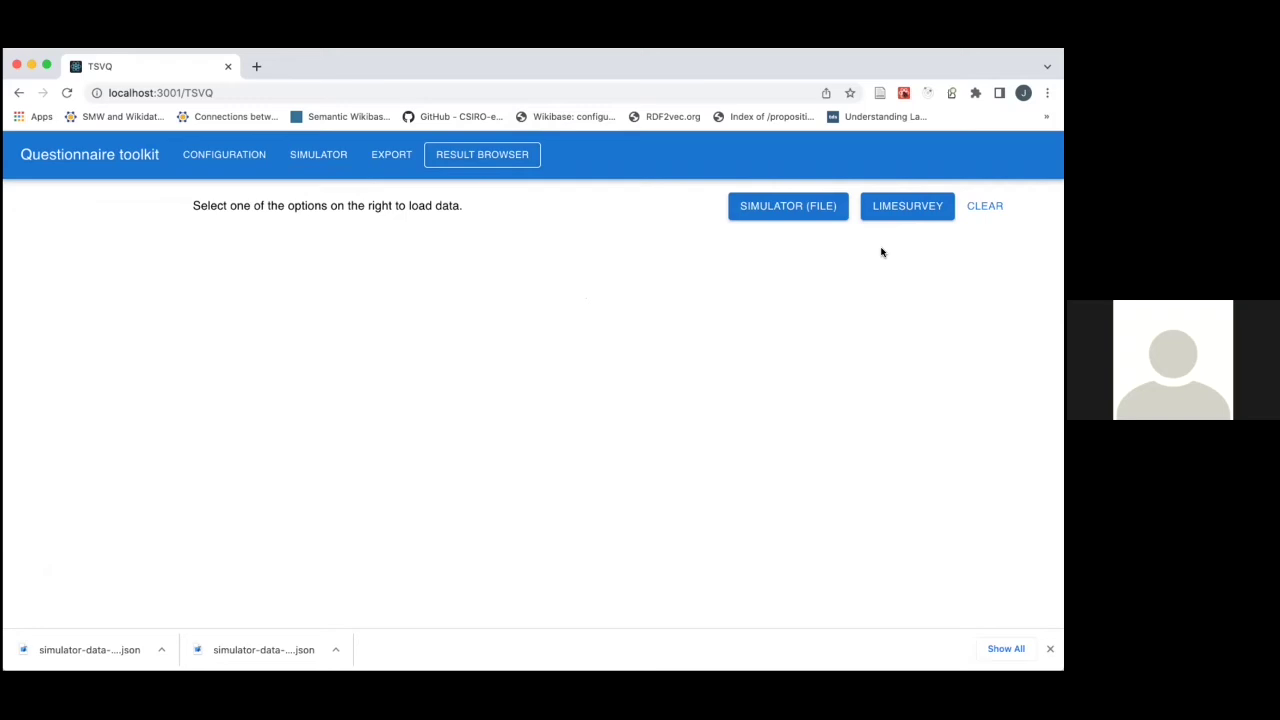
{"action": "left_click", "coordinate": [768, 206]}
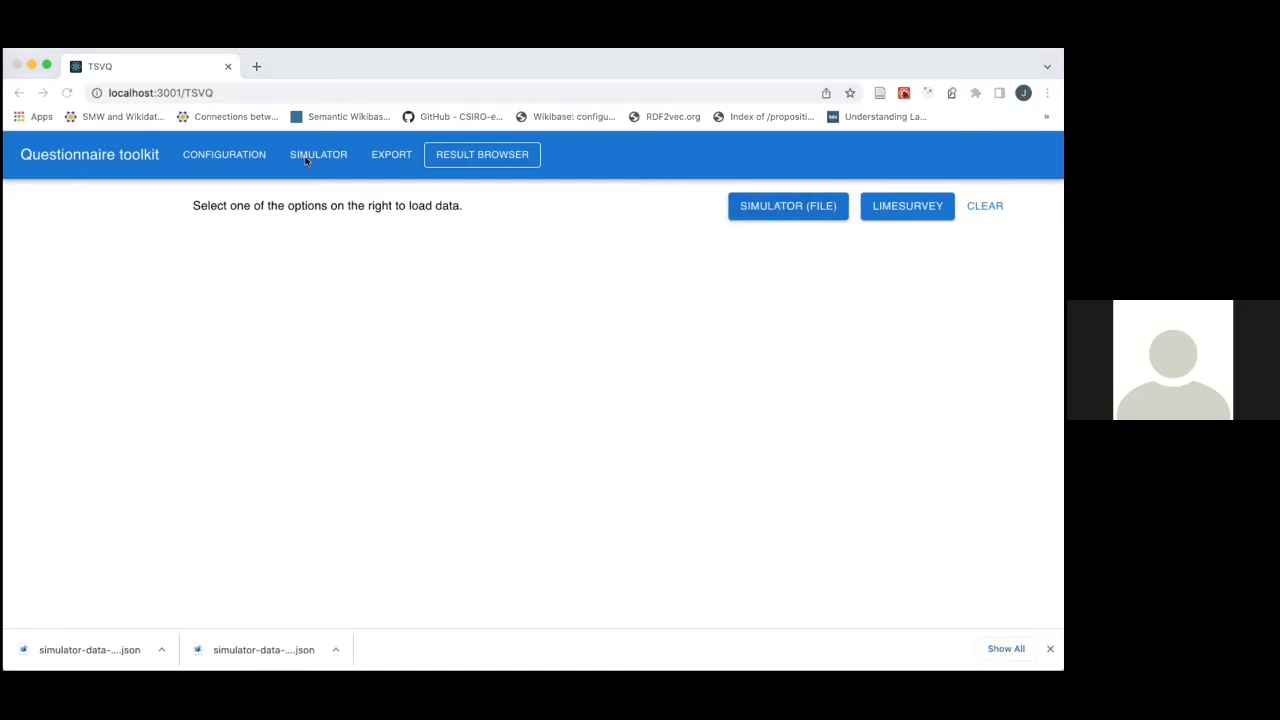
{"action": "key", "text": "Return"}
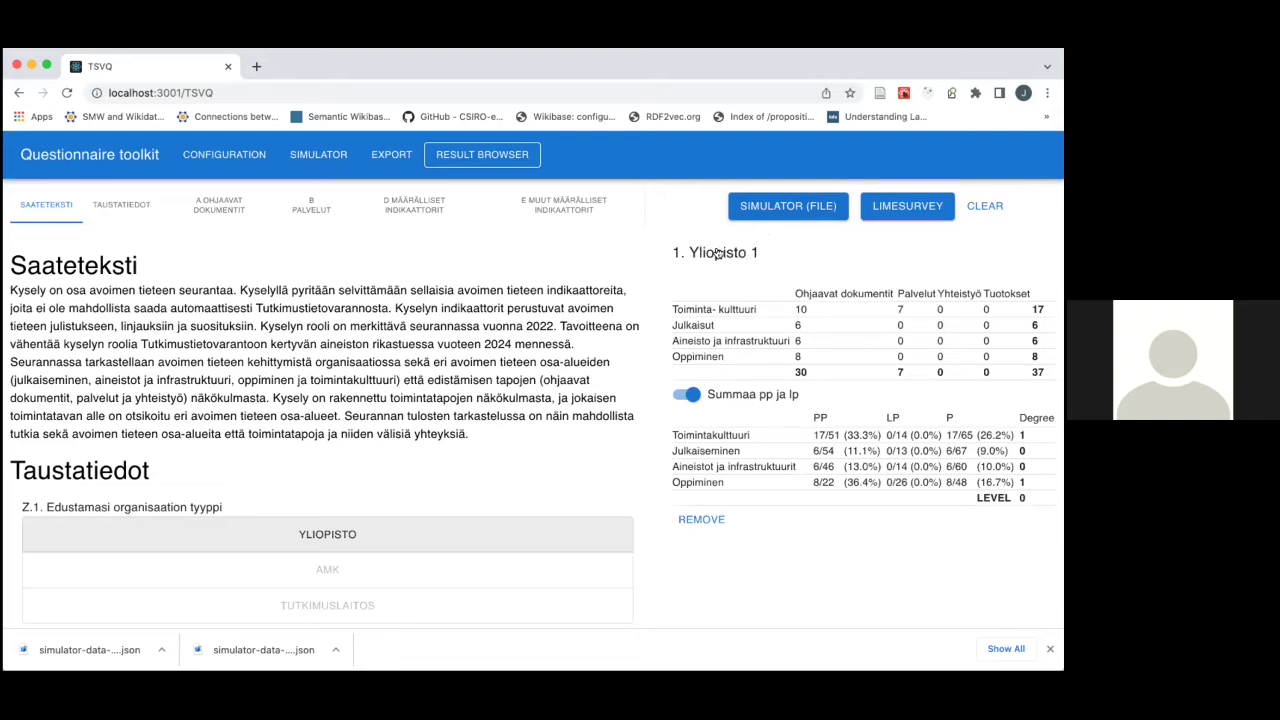
{"action": "left_click", "coordinate": [114, 206]}
{"action": "scroll", "coordinate": [53, 367], "scroll_direction": "down", "scroll_amount": 5}
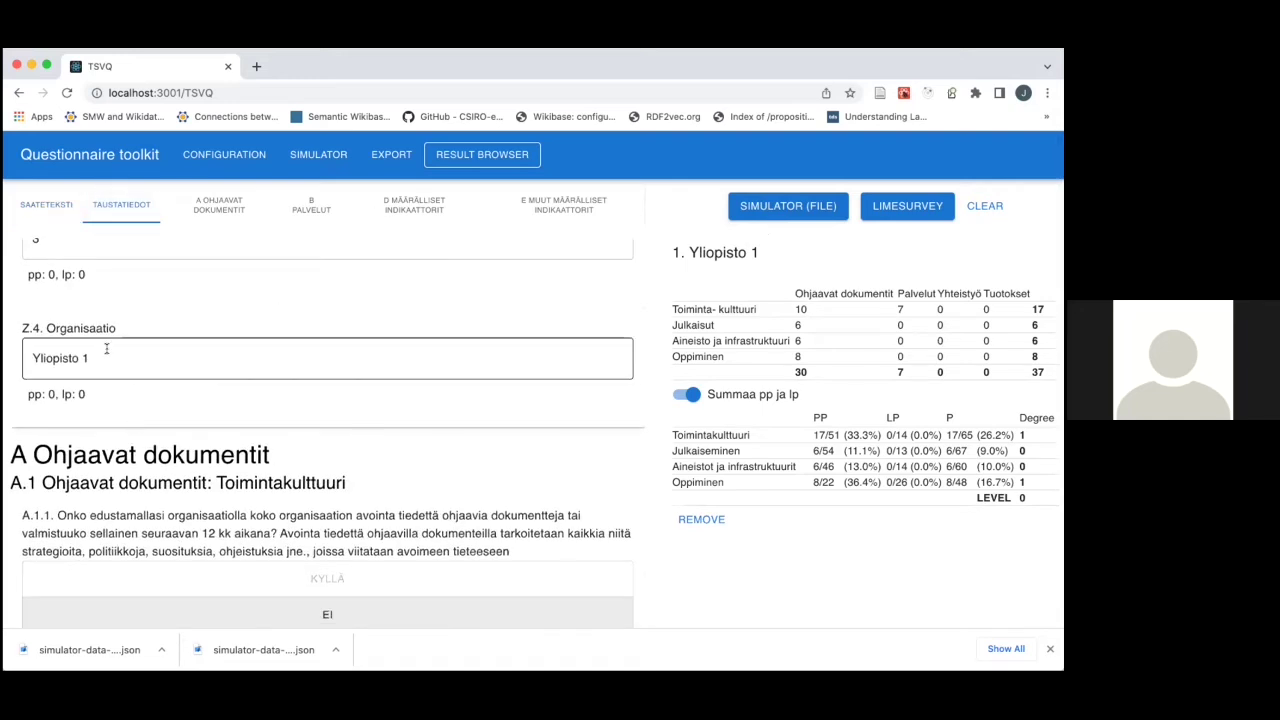
{"action": "scroll", "coordinate": [160, 358], "scroll_direction": "up", "scroll_amount": 10}
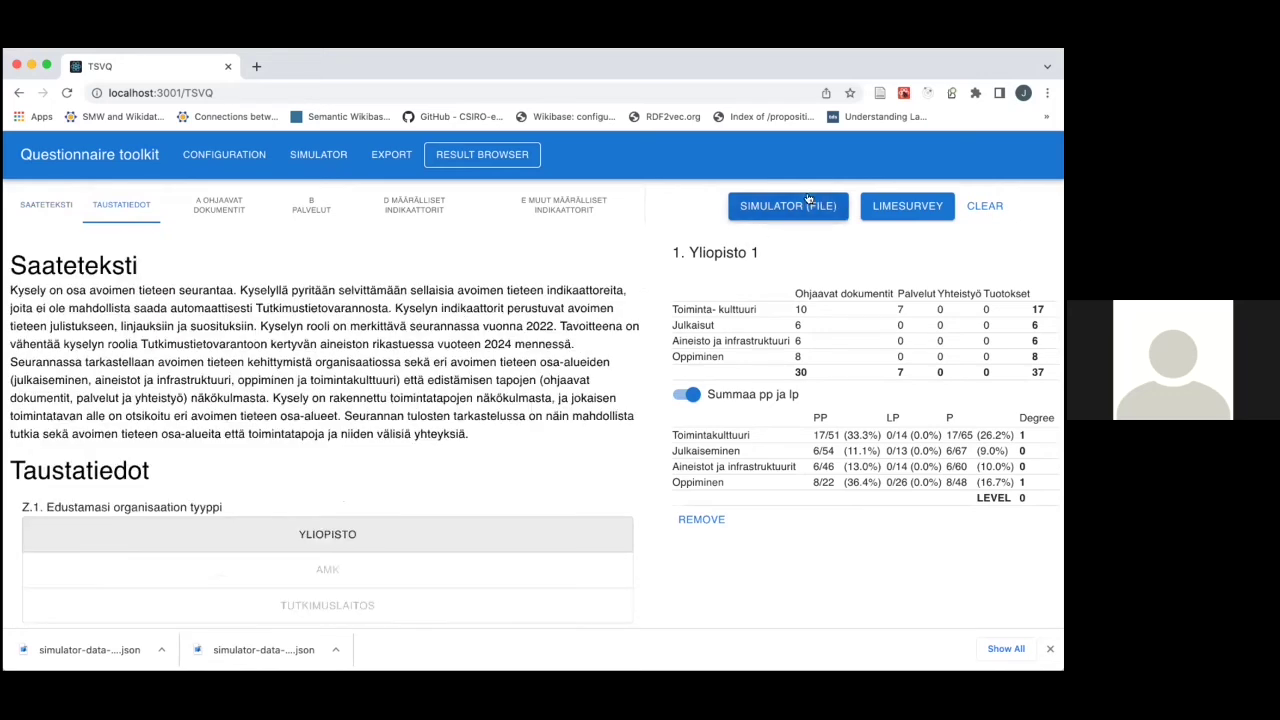
- Back in the simulator's Taustatiedot section, change the organisation name in Z.4 to "Yliopisto 1 -test 2"
{"action": "left_click", "coordinate": [295, 156]}
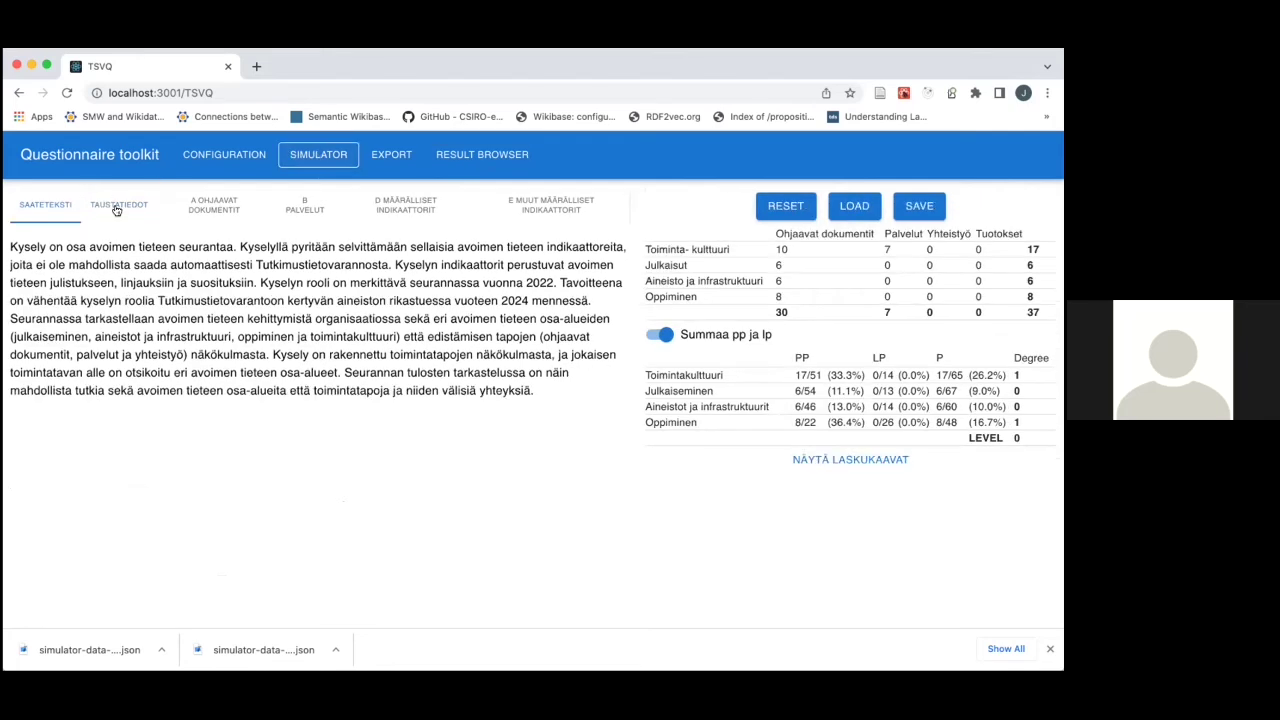
{"action": "left_click", "coordinate": [116, 205]}
{"action": "scroll", "coordinate": [97, 598], "scroll_direction": "down", "scroll_amount": 3}
{"action": "left_click", "coordinate": [100, 575]}
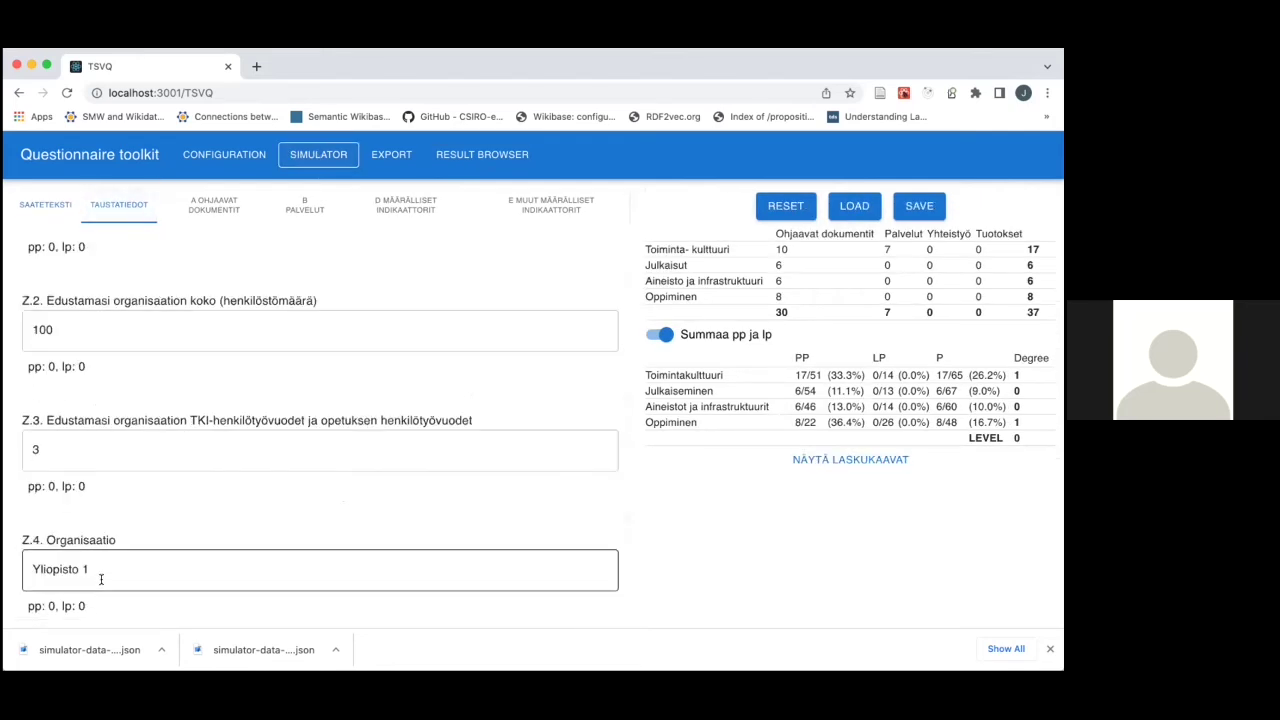
{"action": "type", "text": "-test 1"}
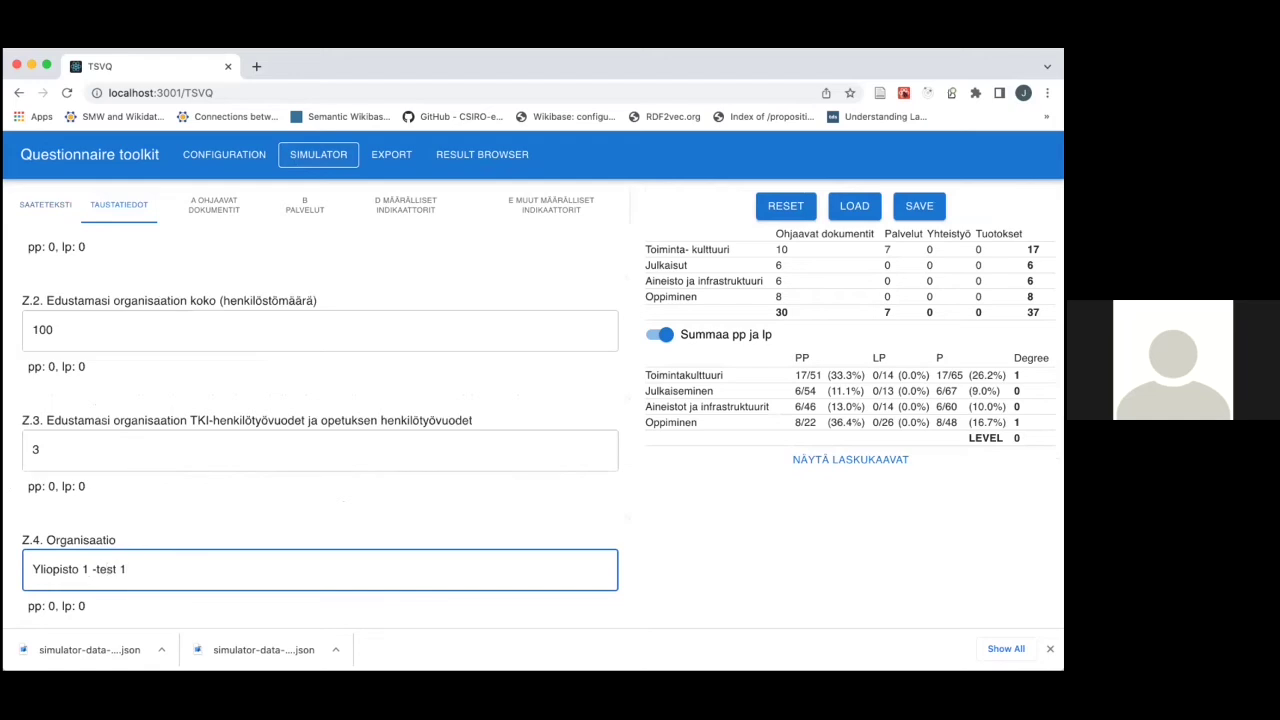
{"action": "key", "text": "BackSpace"}
{"action": "type", "text": "2"}
{"action": "left_click", "coordinate": [128, 460]}
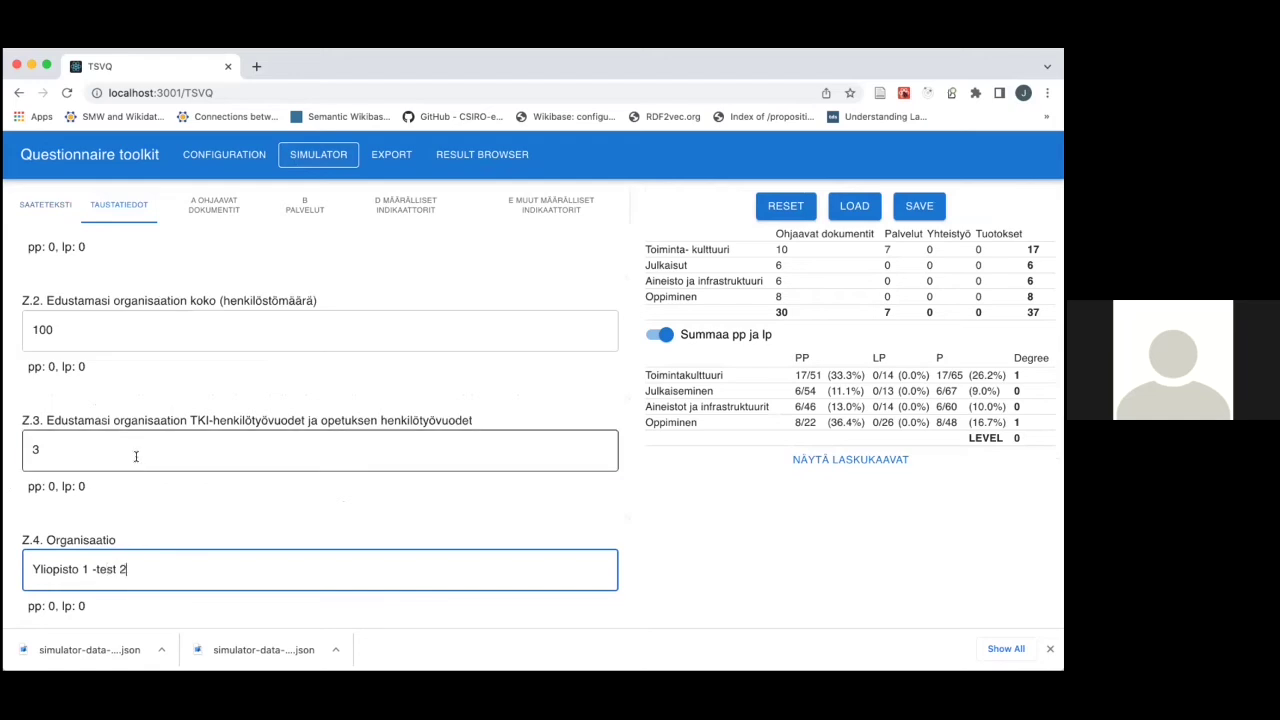
- Save the simulator answers with the changed organisation name to a new file
{"action": "left_click", "coordinate": [920, 206]}
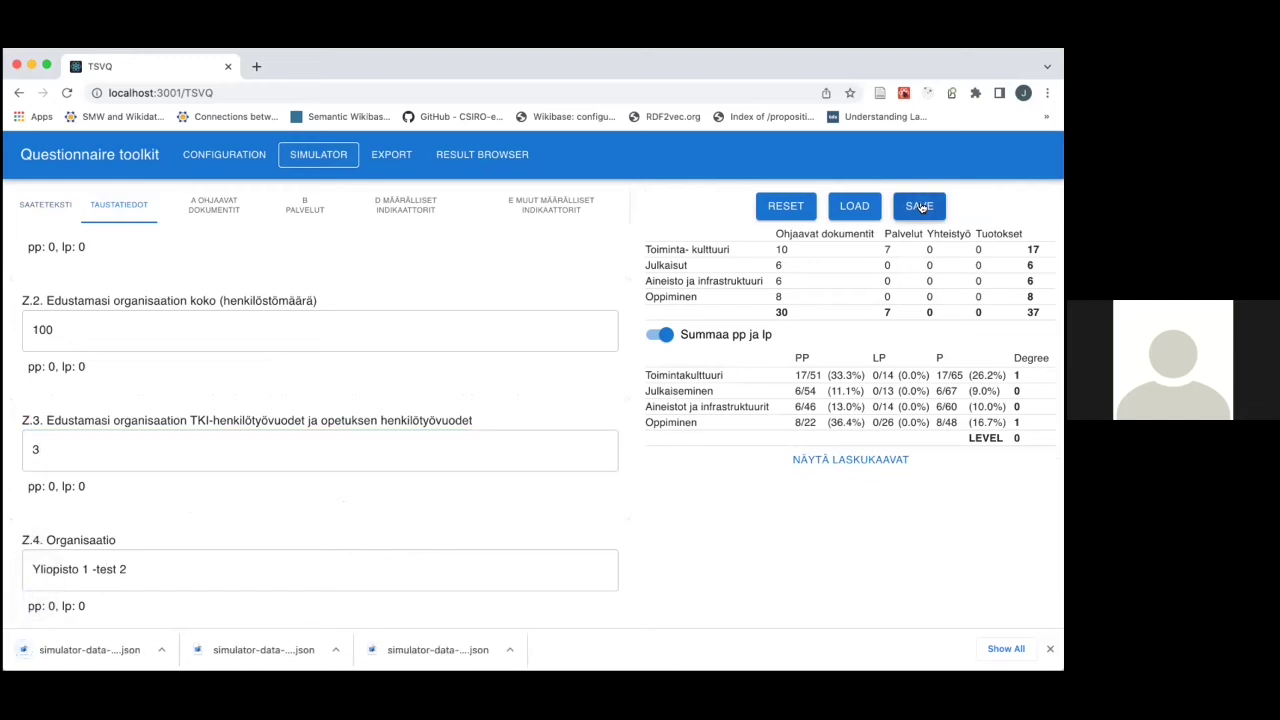
- In the result browser, review the answers of Yliopisto 1 across the survey, including sections A.1 Toimintakulttuuri and A.2 Julkaisut
{"action": "left_click", "coordinate": [452, 156]}
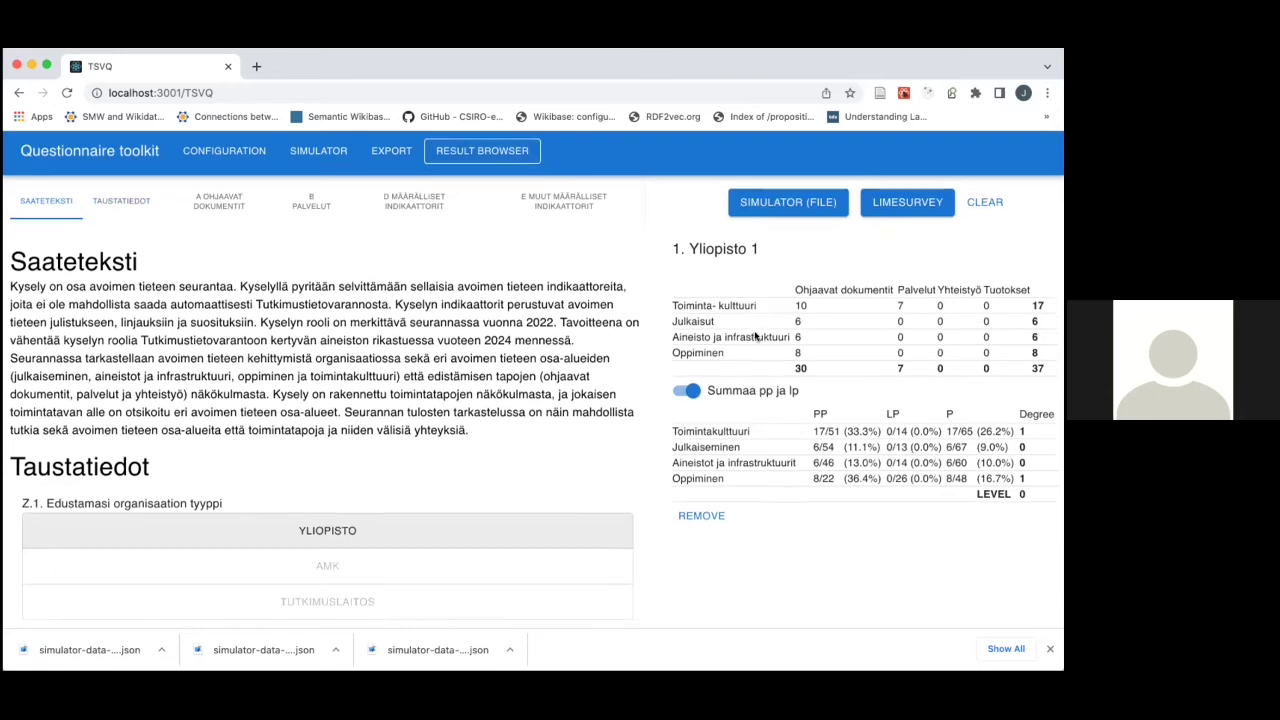
{"action": "scroll", "coordinate": [755, 337], "scroll_direction": "down", "scroll_amount": 1}
{"action": "scroll", "coordinate": [341, 350], "scroll_direction": "down", "scroll_amount": 1}
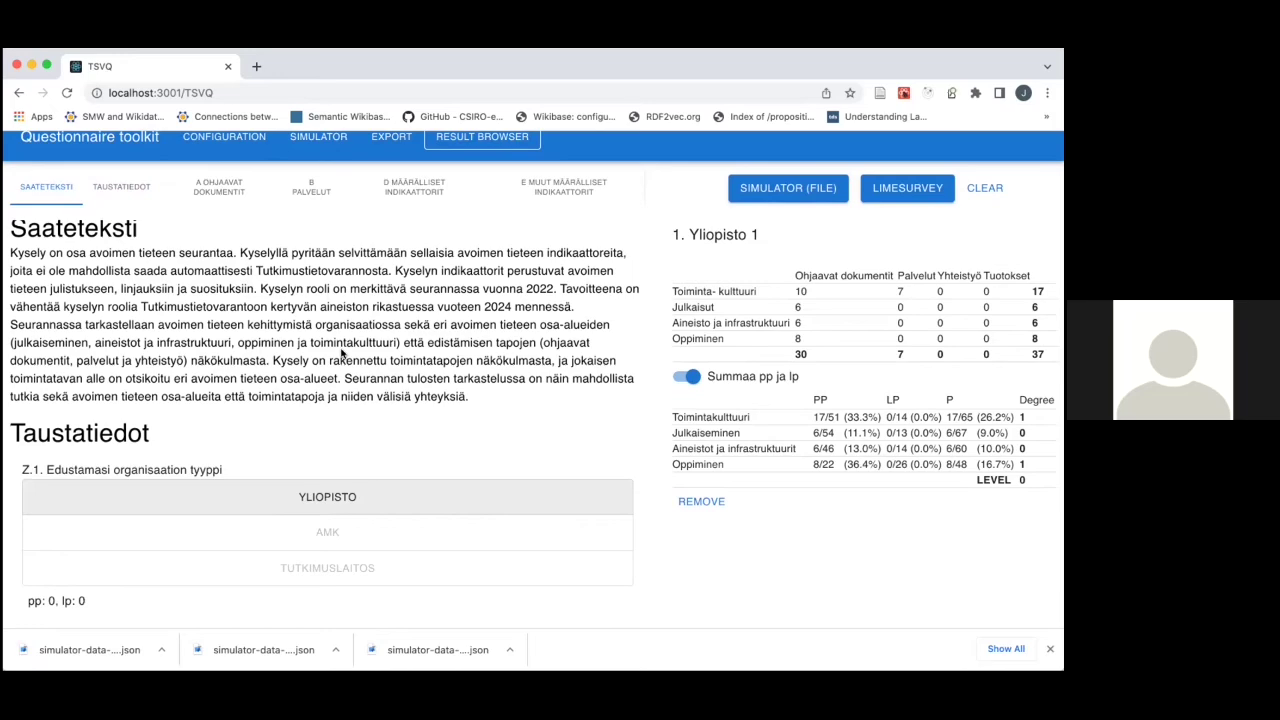
{"action": "scroll", "coordinate": [216, 361], "scroll_direction": "down", "scroll_amount": 20}
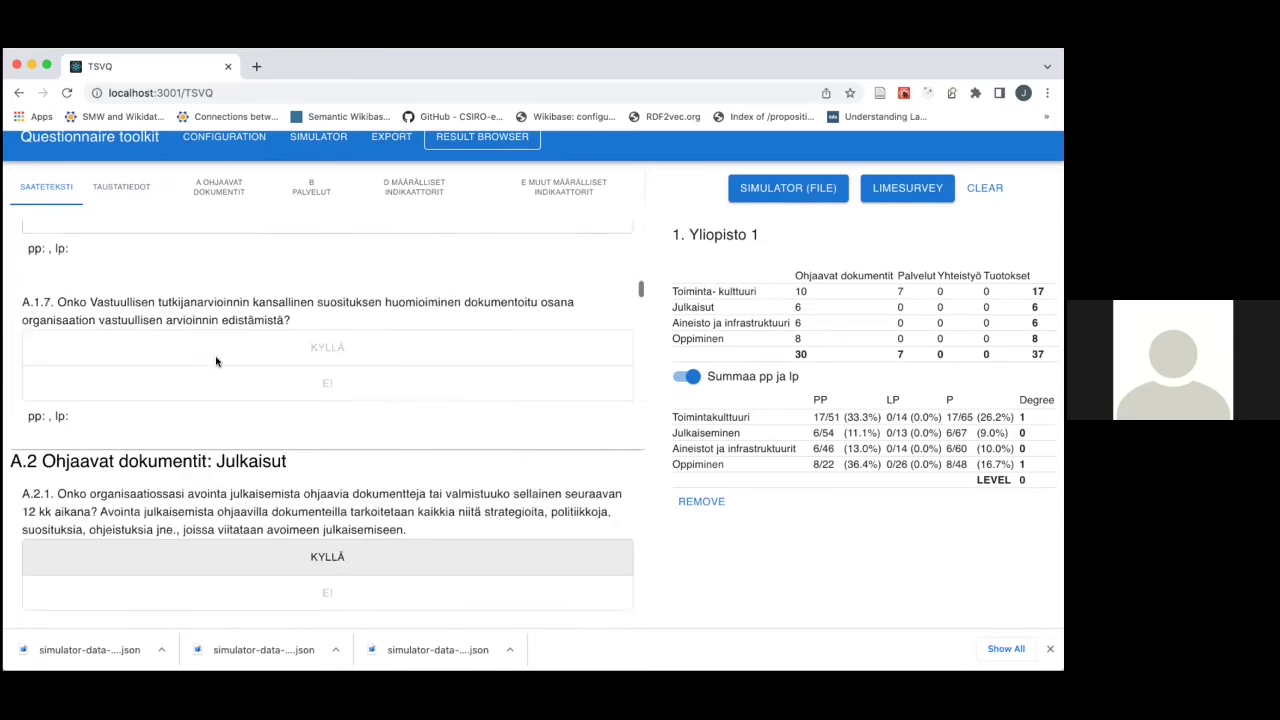
{"action": "scroll", "coordinate": [216, 361], "scroll_direction": "down", "scroll_amount": 20}
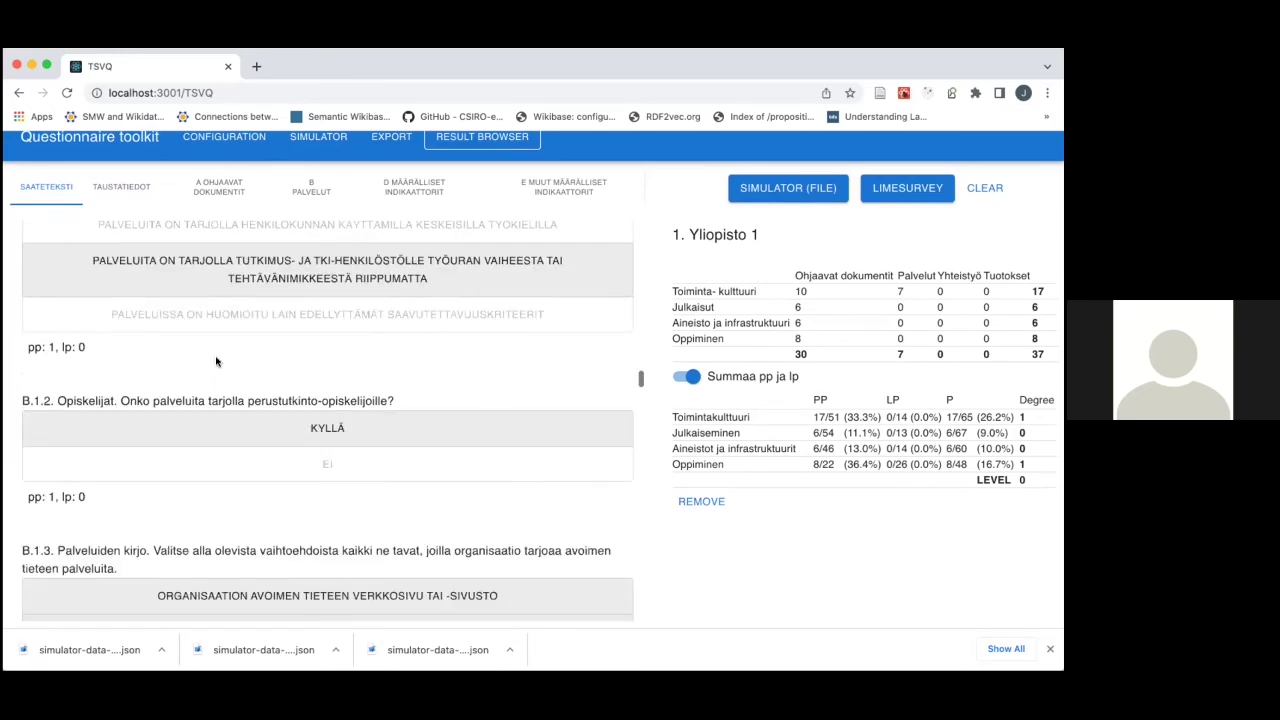
{"action": "scroll", "coordinate": [216, 361], "scroll_direction": "down", "scroll_amount": 15}
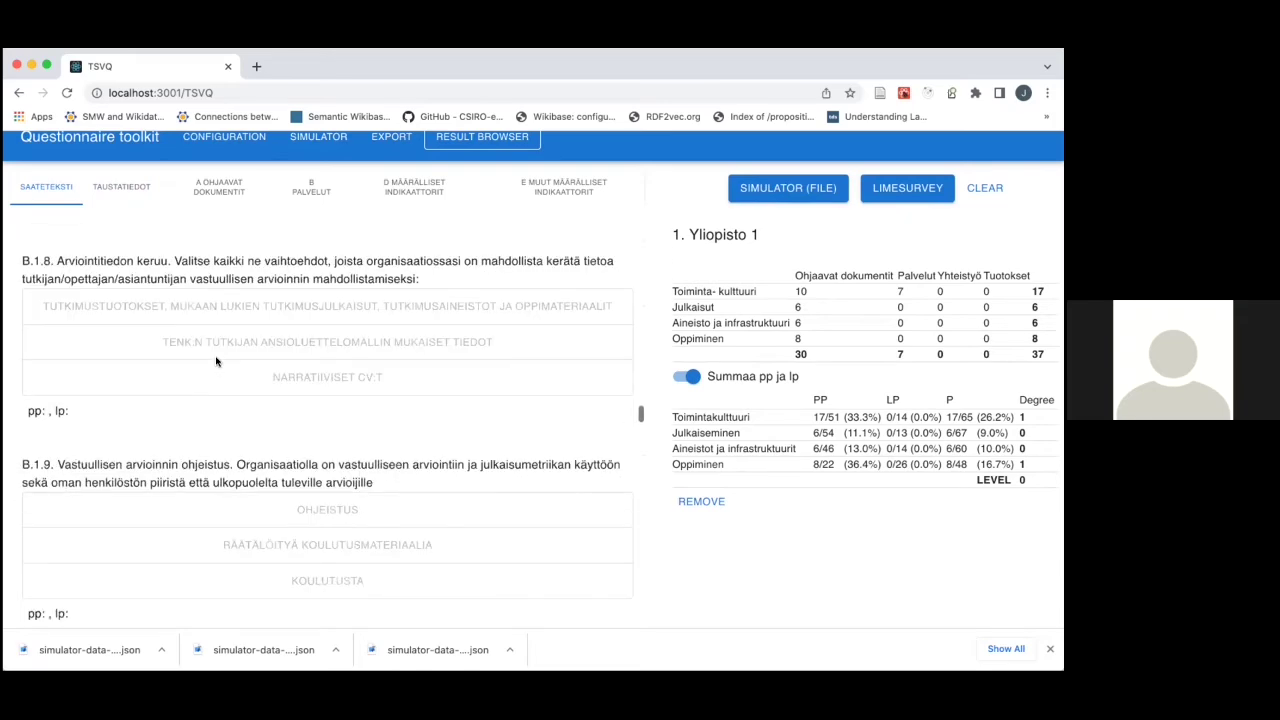
{"action": "scroll", "coordinate": [216, 361], "scroll_direction": "down", "scroll_amount": 10}
{"action": "left_click", "coordinate": [219, 190]}
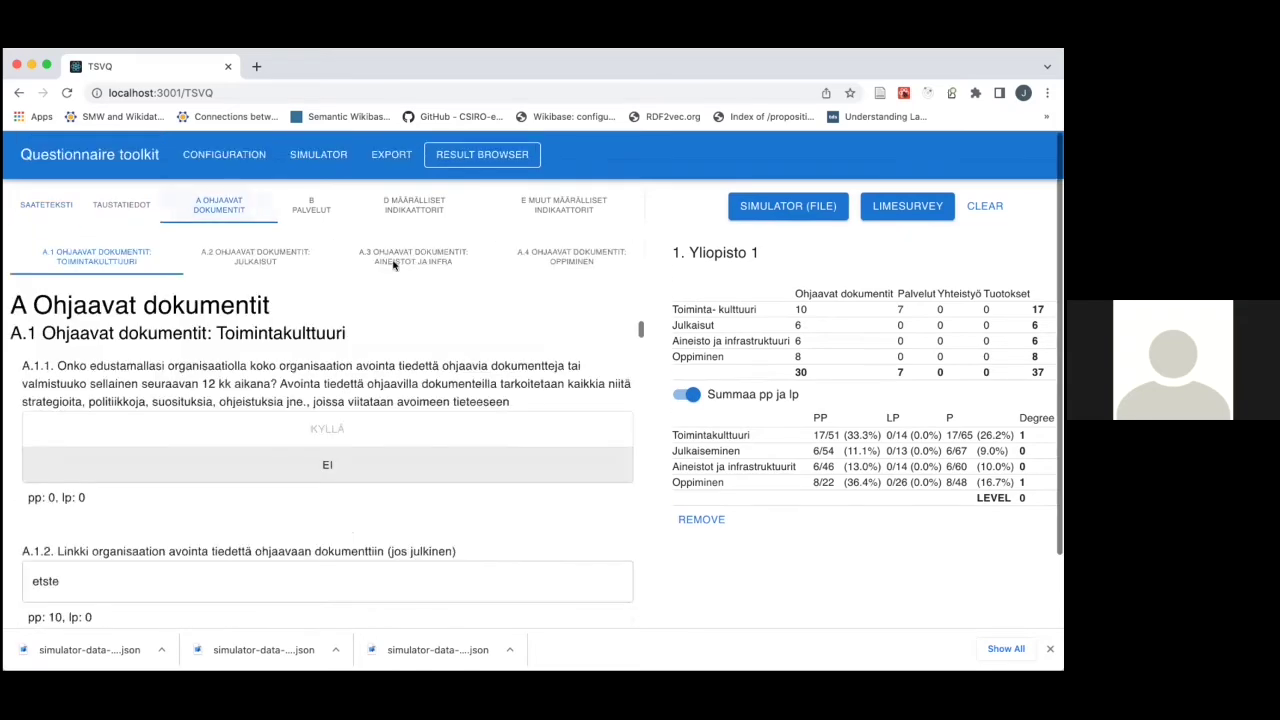
{"action": "left_click", "coordinate": [400, 264]}
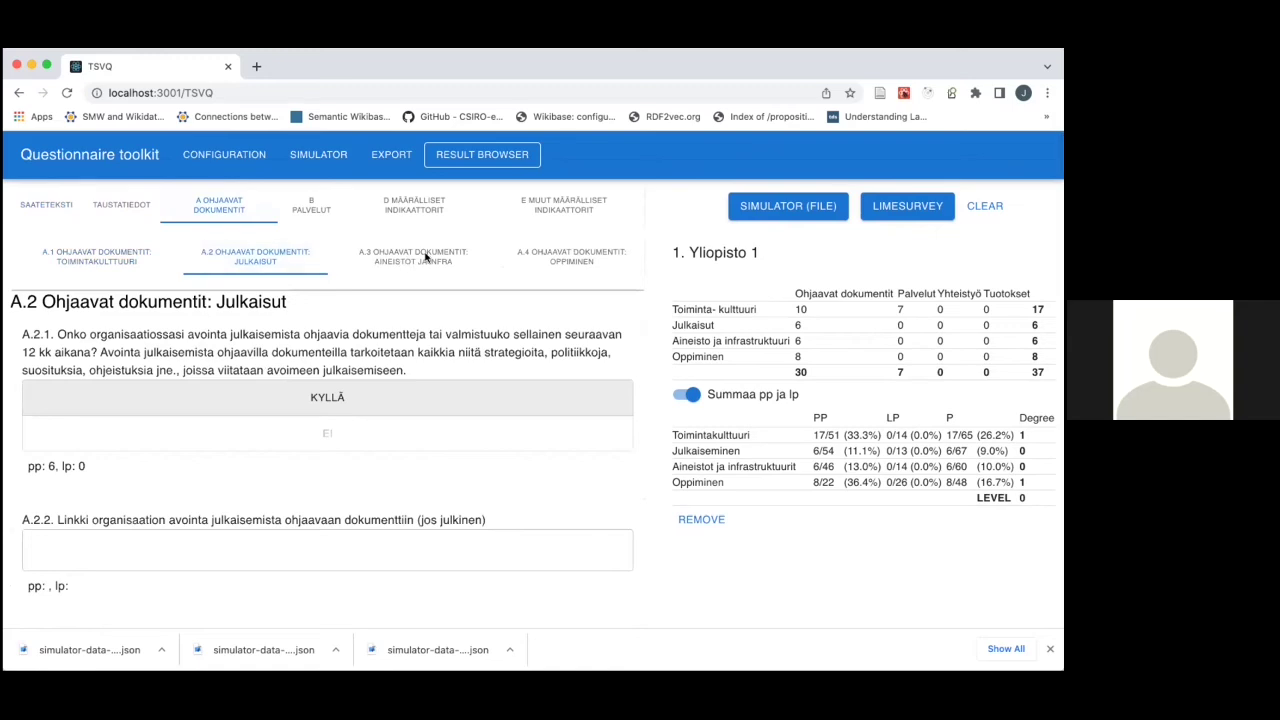
{"action": "left_click", "coordinate": [122, 263]}
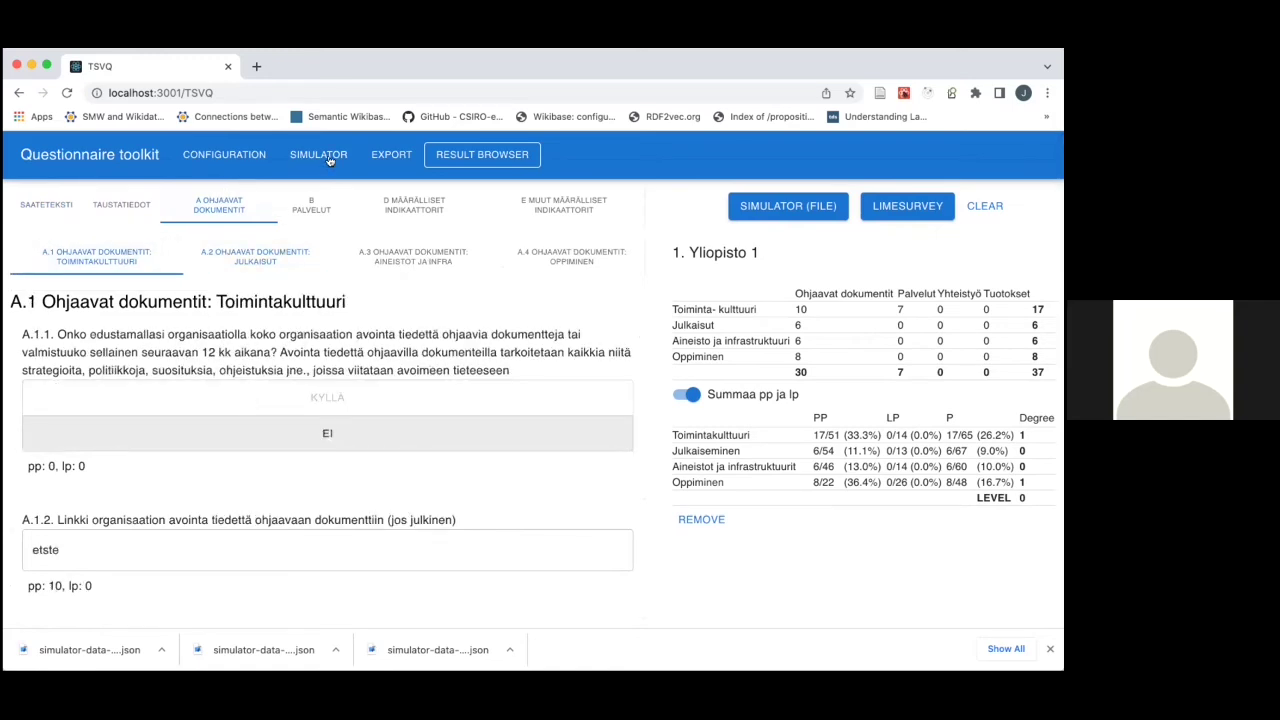
- In the simulator's section A.1 Toimintakulttuuri, change the answer of A.1.1 to Kyllä and save the answers to another file
{"action": "left_click", "coordinate": [329, 161]}
{"action": "left_click", "coordinate": [216, 210]}
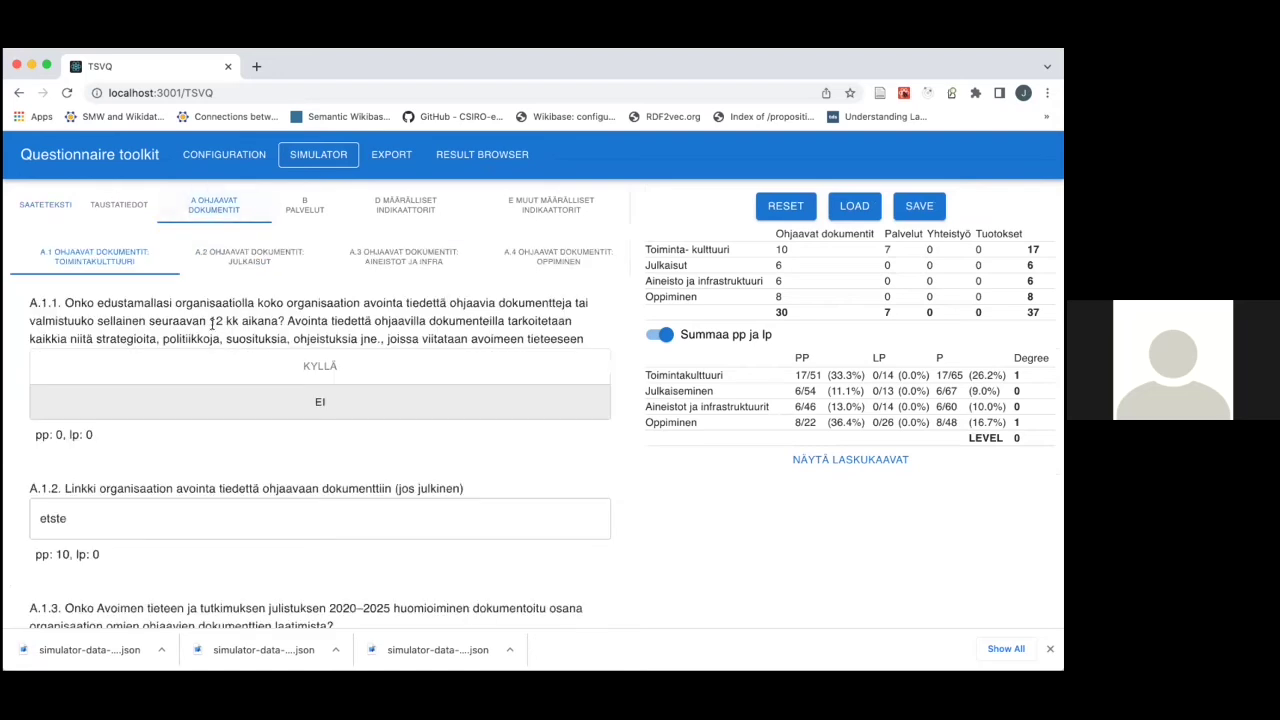
{"action": "left_click", "coordinate": [219, 360]}
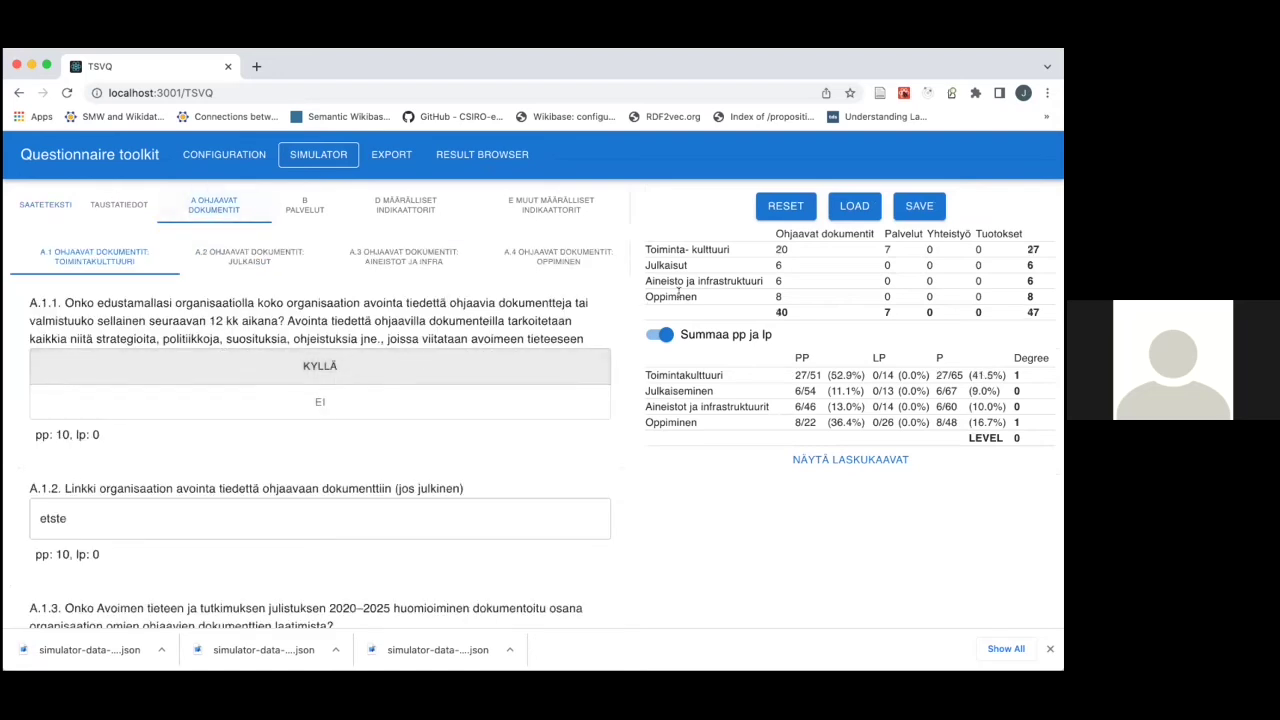
{"action": "left_click", "coordinate": [910, 218]}
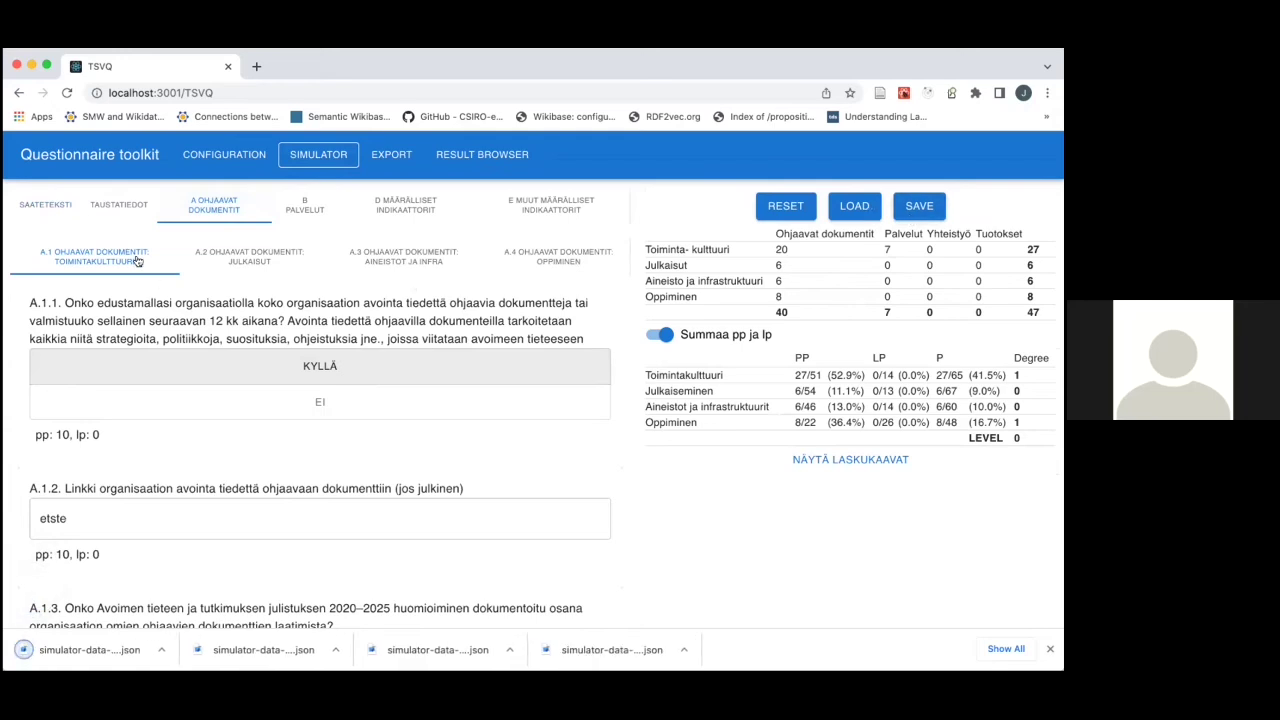
- Check the organisation name in the simulator's Taustatiedot and load the newest saved simulator file into the result browser
{"action": "left_click", "coordinate": [117, 207]}
{"action": "scroll", "coordinate": [220, 421], "scroll_direction": "down", "scroll_amount": 3}
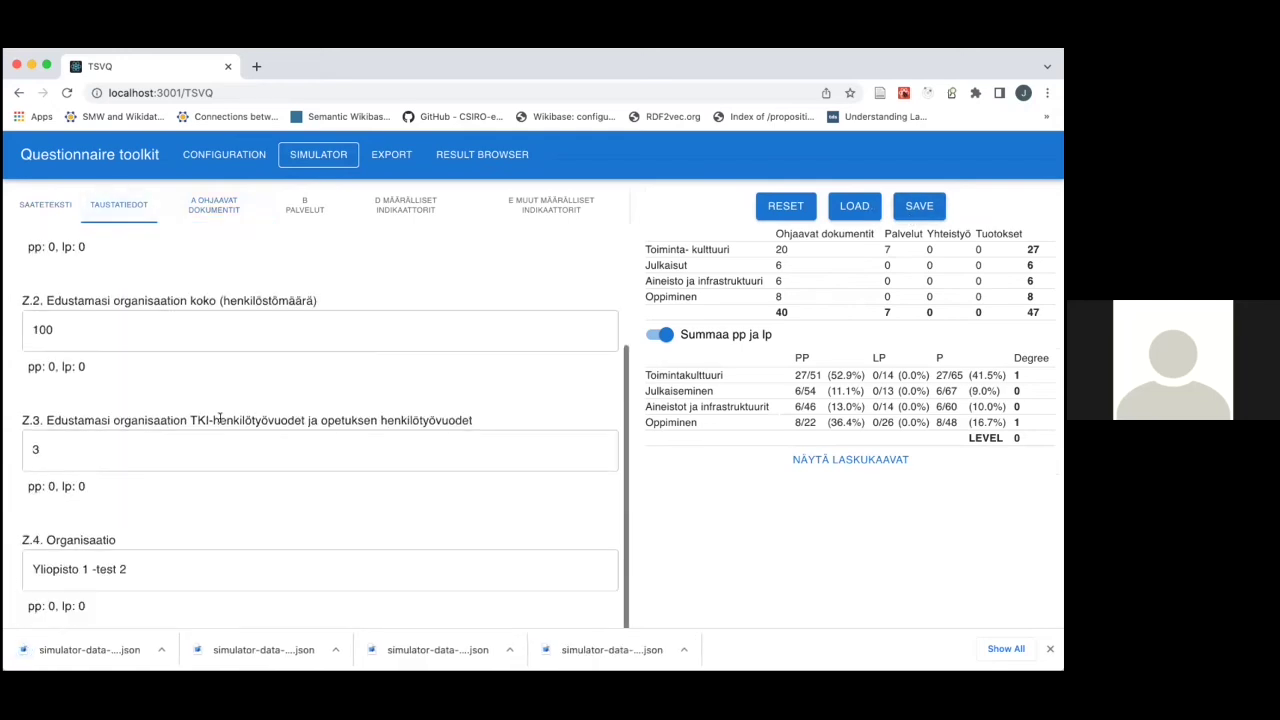
{"action": "left_click", "coordinate": [506, 154]}
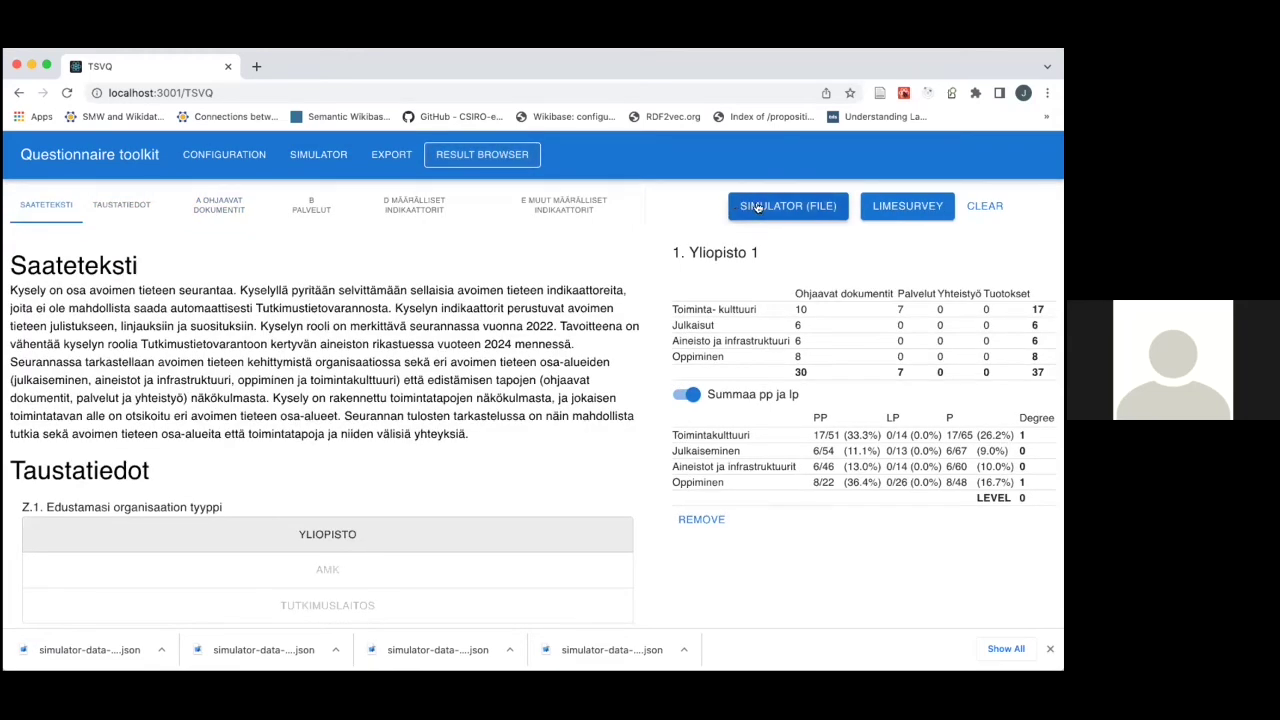
{"action": "left_click", "coordinate": [757, 206]}
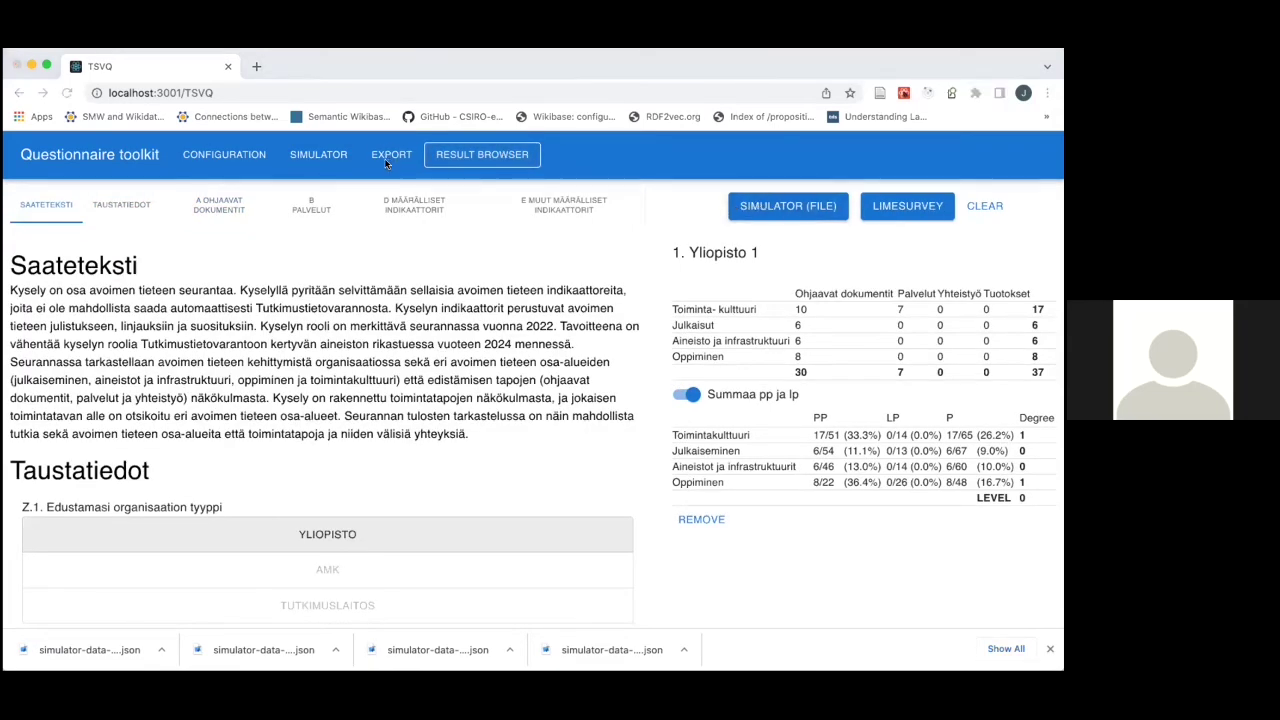
{"action": "key", "text": "Return"}
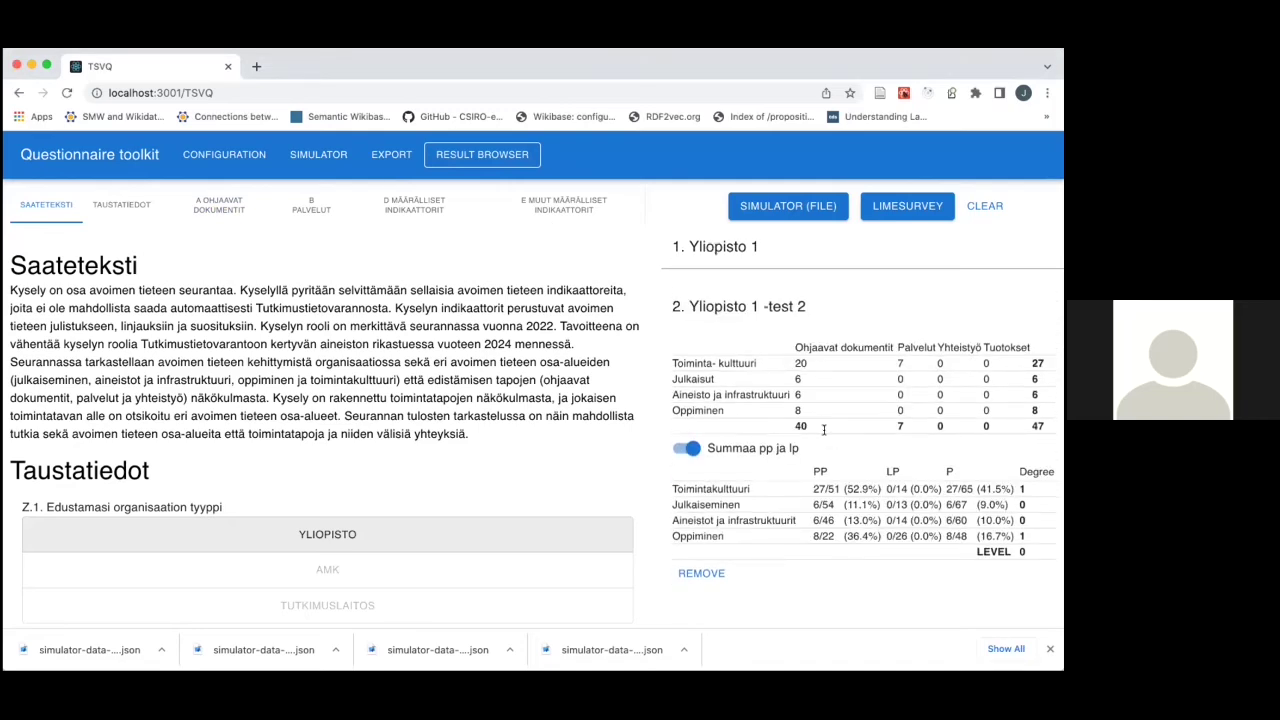
- Compare the score summaries and A.1.1 answers of Yliopisto 1 and Yliopisto 1 -test 2 in the result browser
{"action": "left_click", "coordinate": [710, 249]}
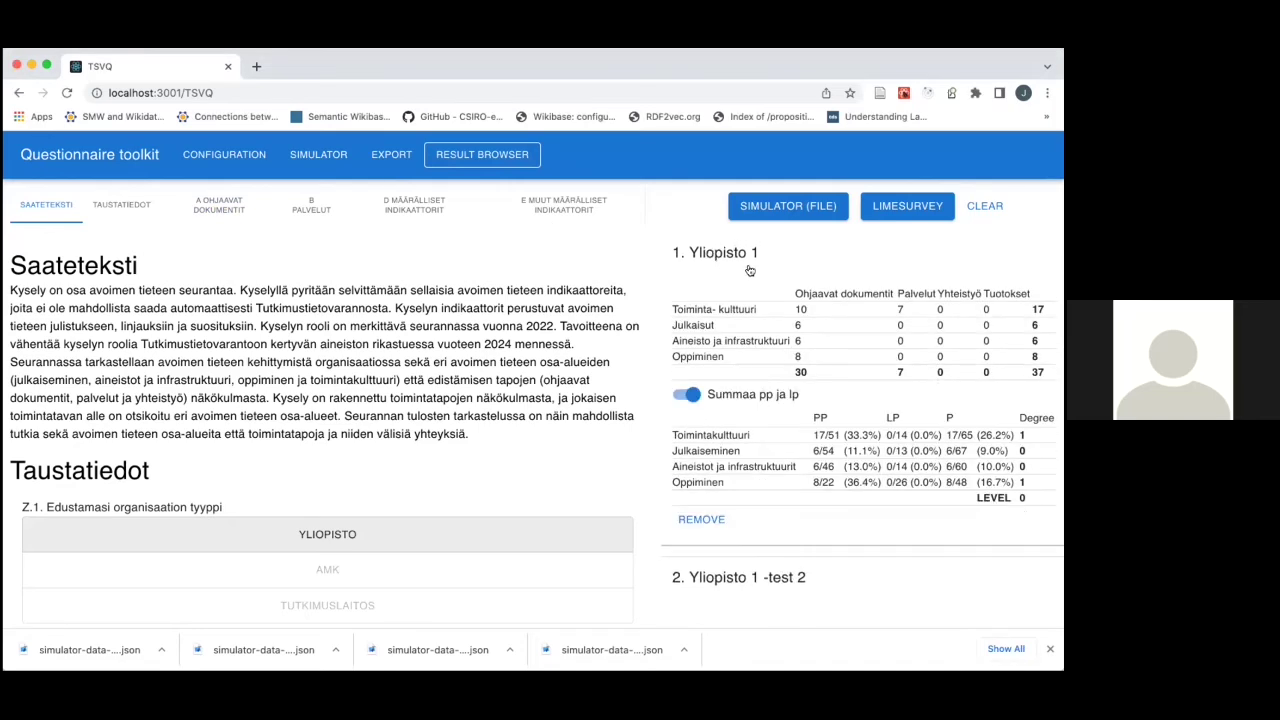
{"action": "left_click", "coordinate": [760, 579]}
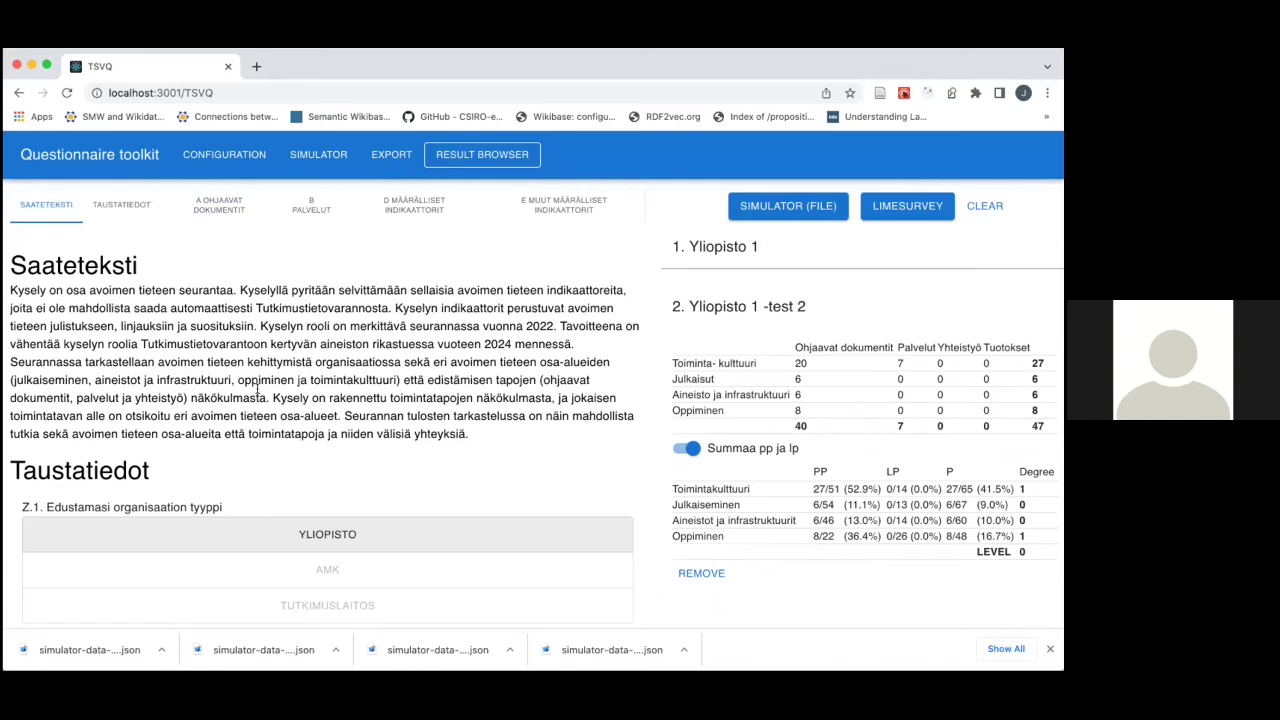
{"action": "scroll", "coordinate": [258, 390], "scroll_direction": "down", "scroll_amount": 6}
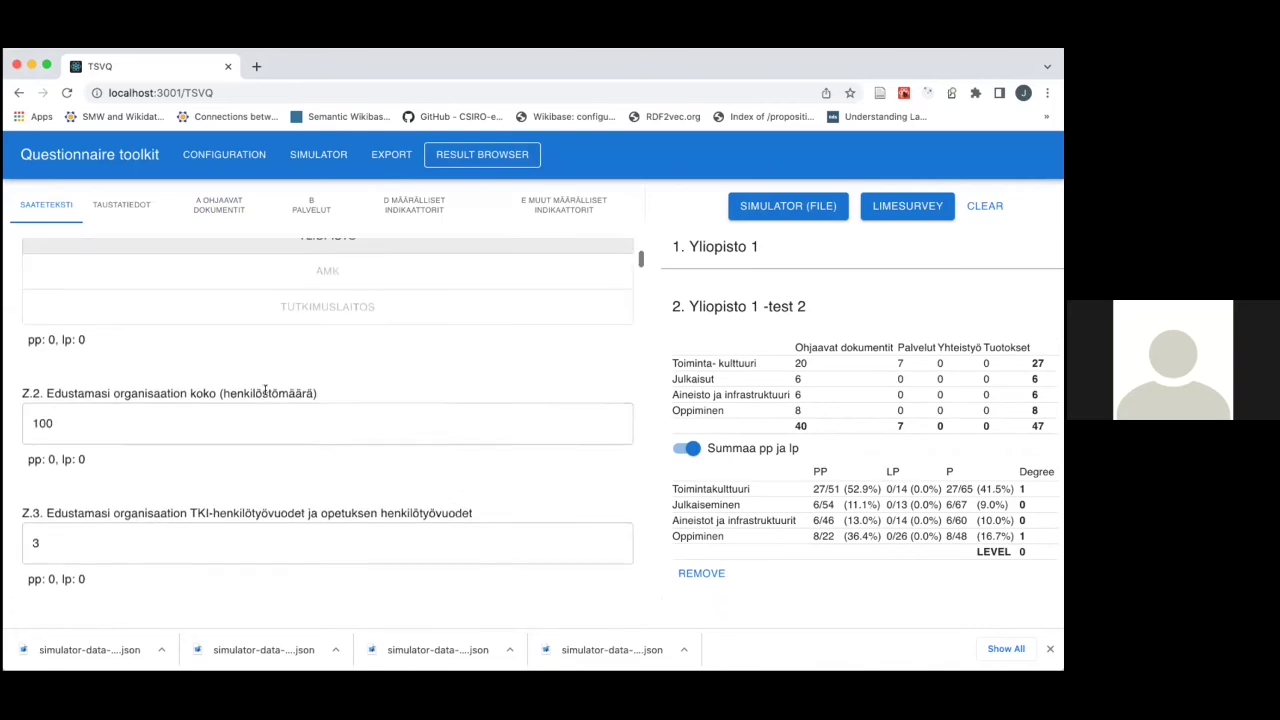
{"action": "scroll", "coordinate": [265, 390], "scroll_direction": "up", "scroll_amount": 4}
{"action": "left_click", "coordinate": [221, 204]}
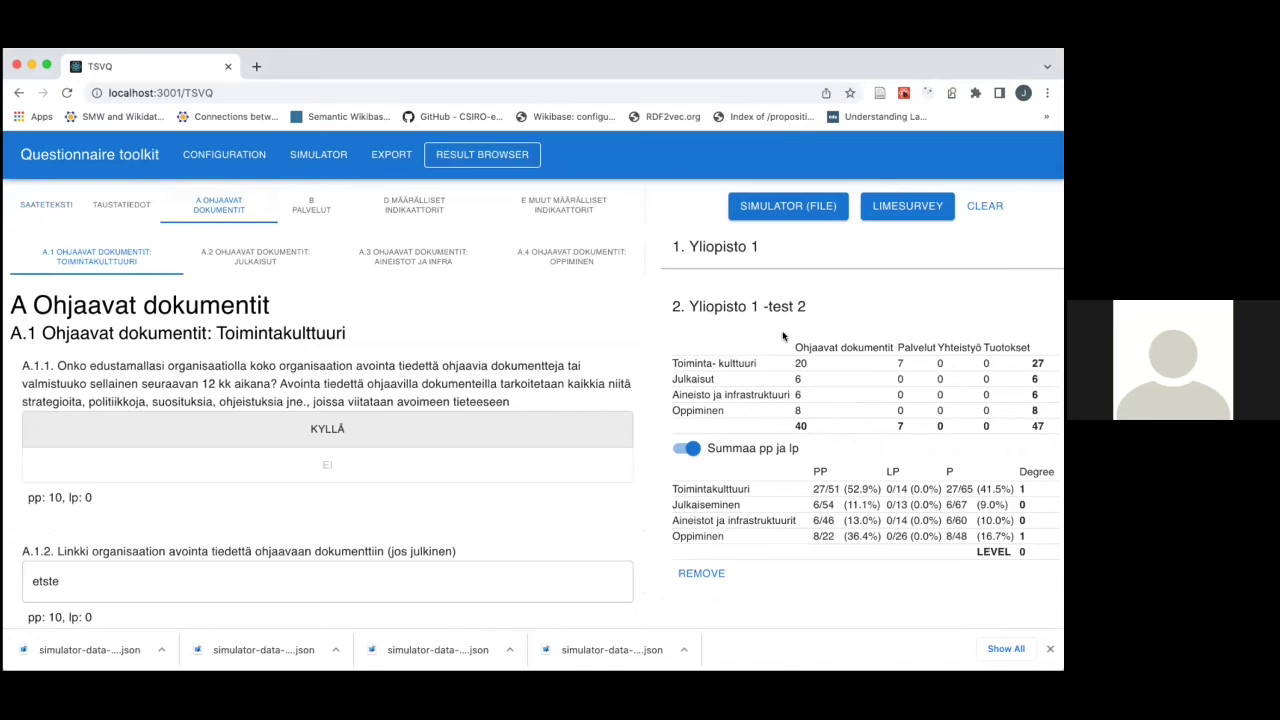
{"action": "left_click", "coordinate": [738, 264]}
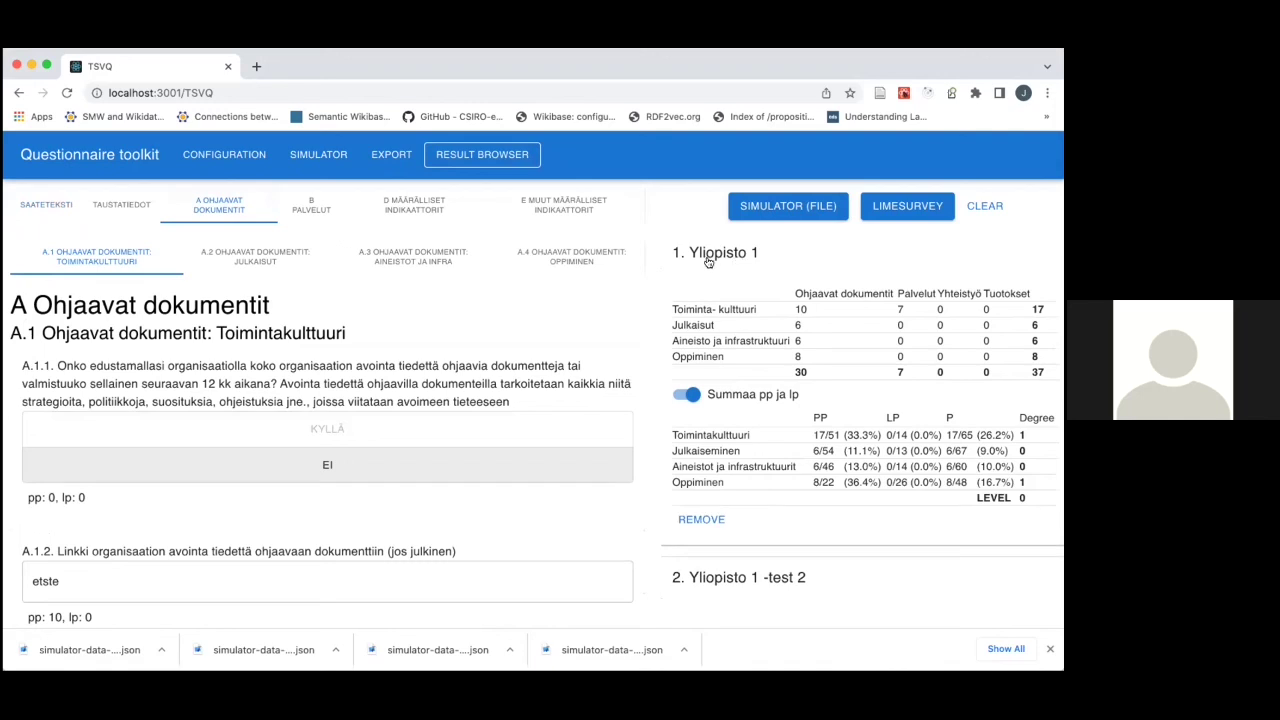
- Clear all results from the result browser and reload the survey configuration "Avoimen tieteen seurannassa käytettävä kysely - 2022 suunniteltu"
{"action": "left_click", "coordinate": [986, 203]}
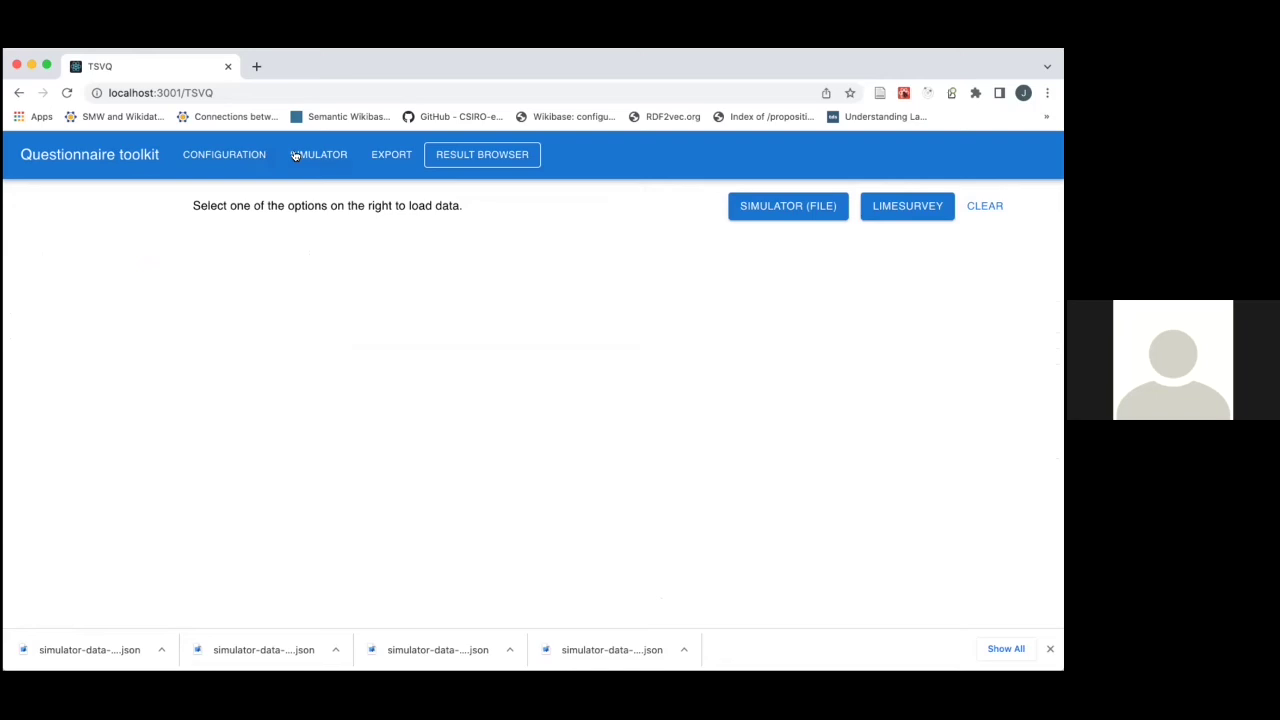
{"action": "left_click", "coordinate": [210, 154]}
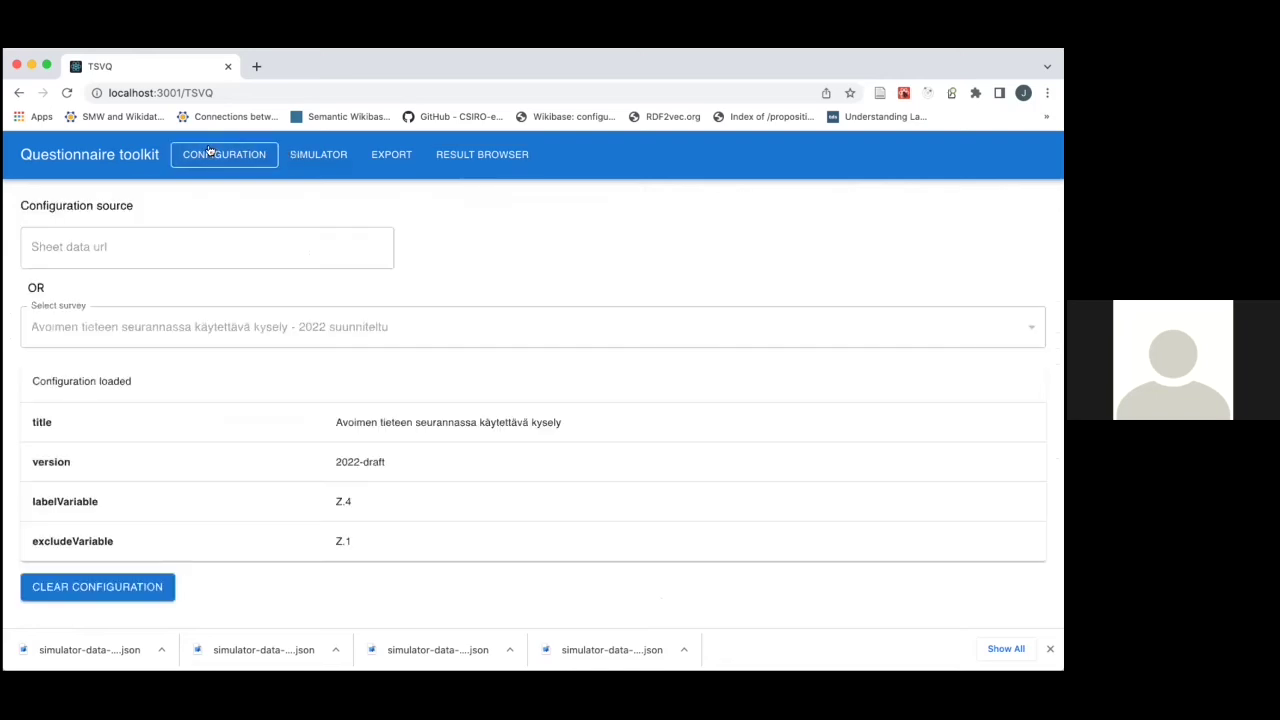
{"action": "left_click", "coordinate": [108, 587]}
{"action": "left_click", "coordinate": [323, 357]}
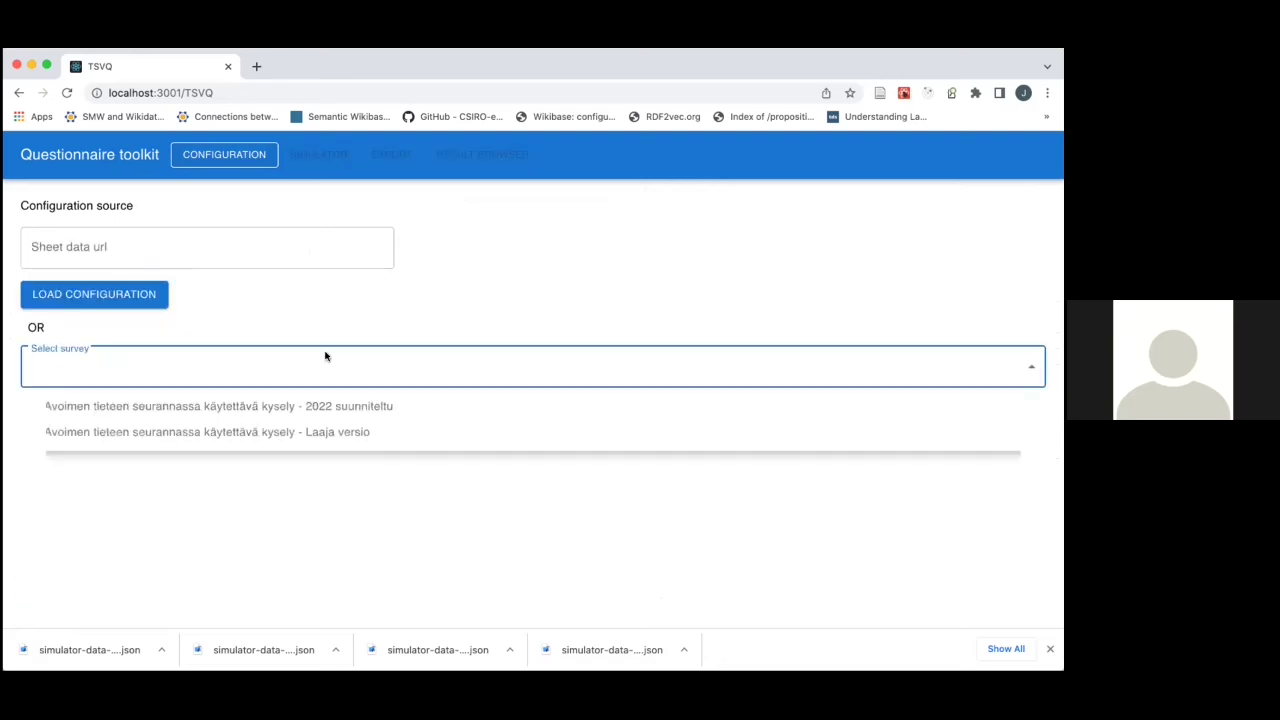
{"action": "left_click", "coordinate": [272, 408]}
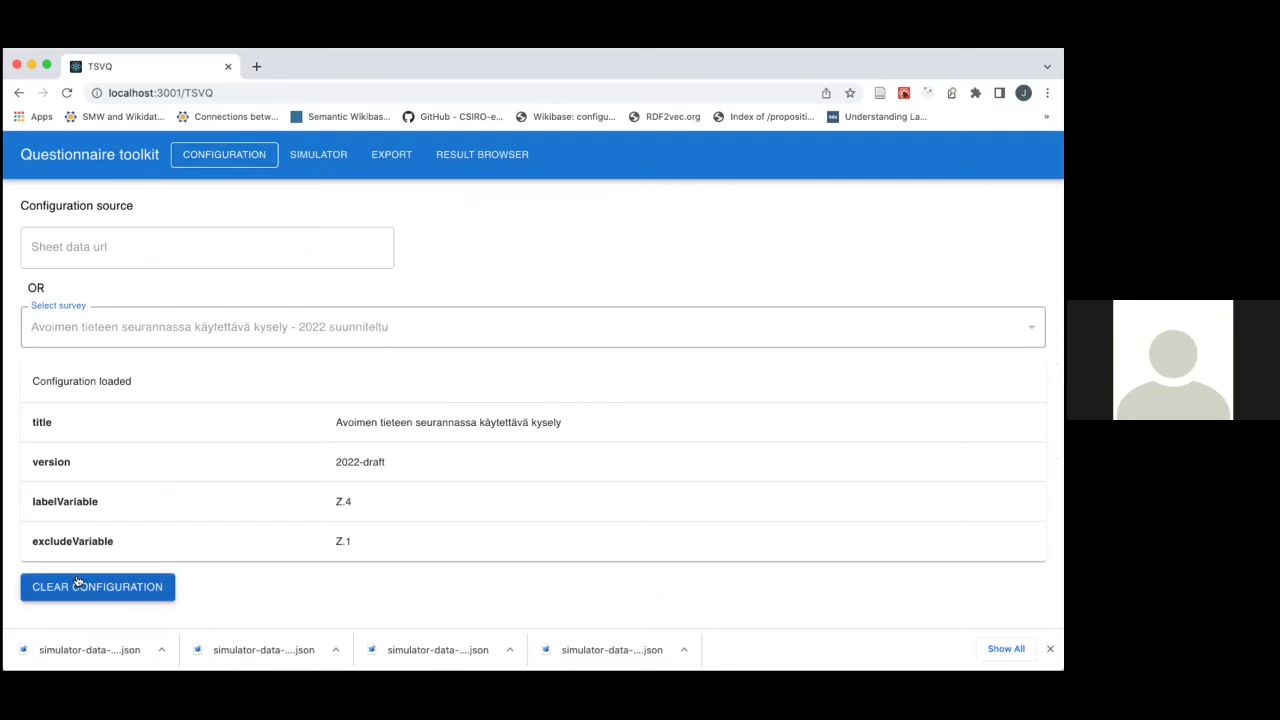
- Clear the configuration and select the survey "Avoimen tieteen seurannassa käytettävä kysely - Laaja versio"
{"action": "left_click", "coordinate": [80, 582]}
{"action": "left_click", "coordinate": [295, 385]}
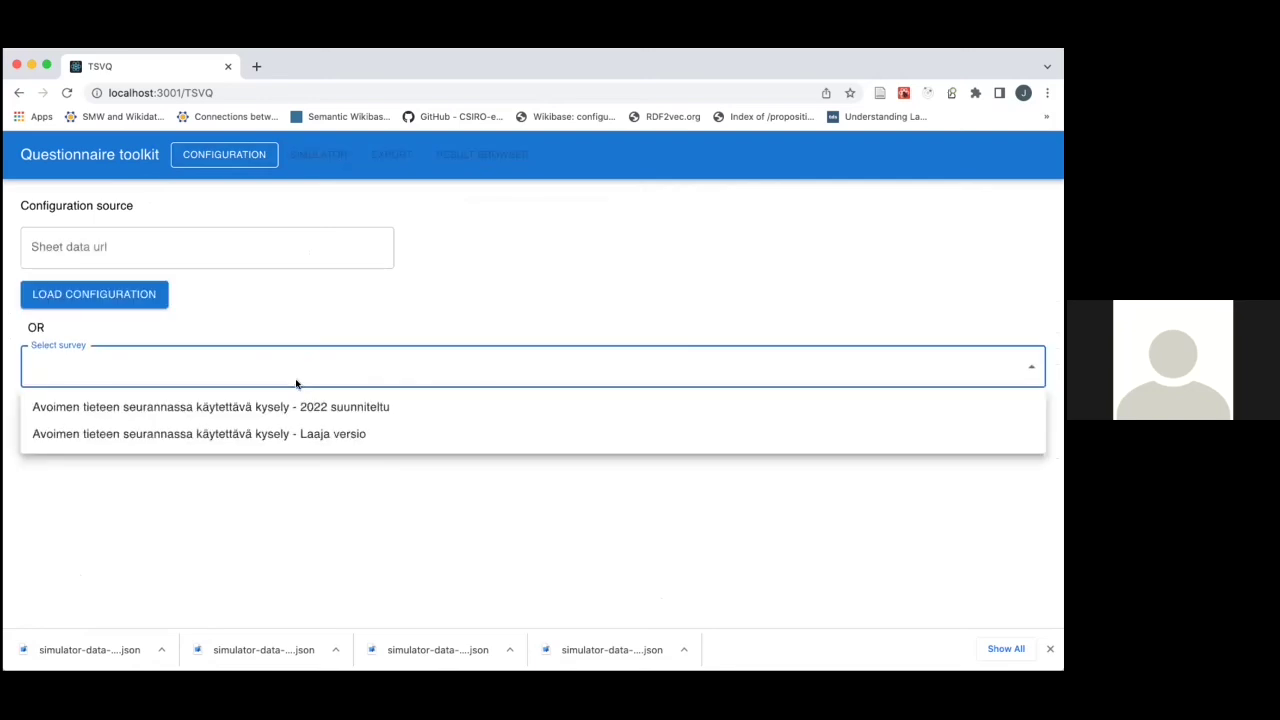
{"action": "left_click", "coordinate": [296, 433]}
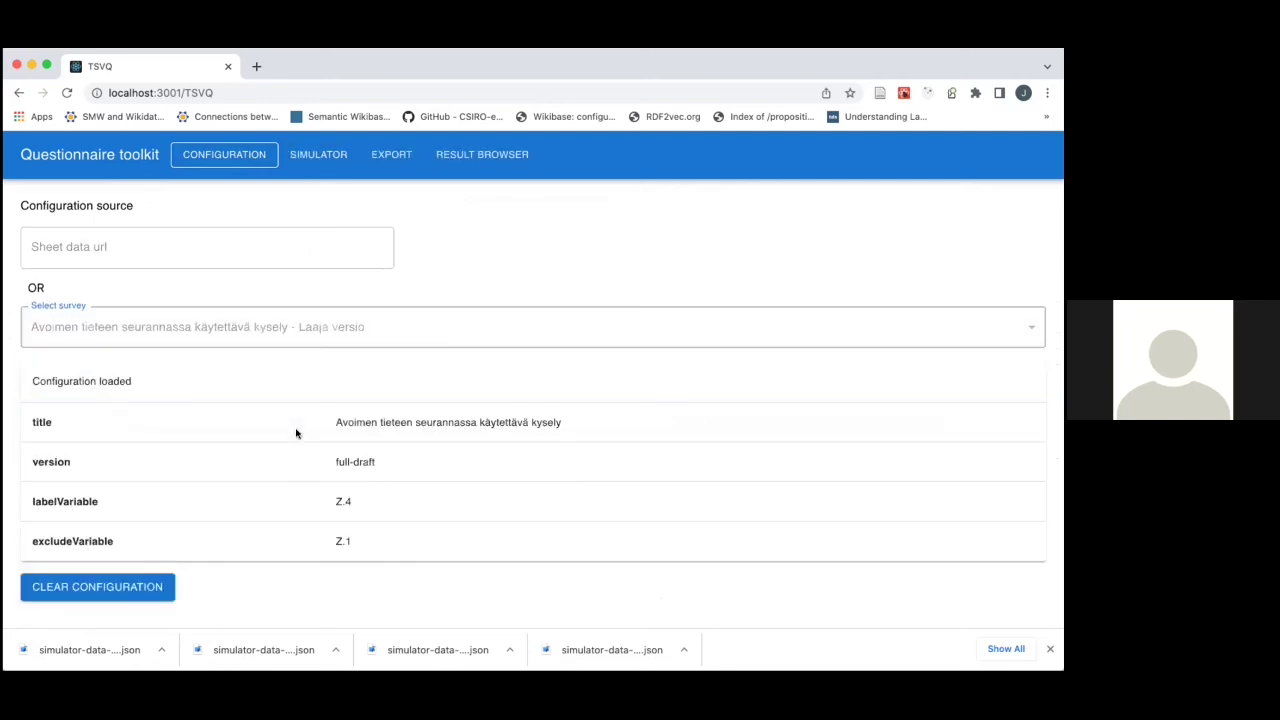
- In the simulator, look at sections C Yhteistyö and Taustatiedot of the survey and reset the existing answers
{"action": "left_click", "coordinate": [323, 160]}
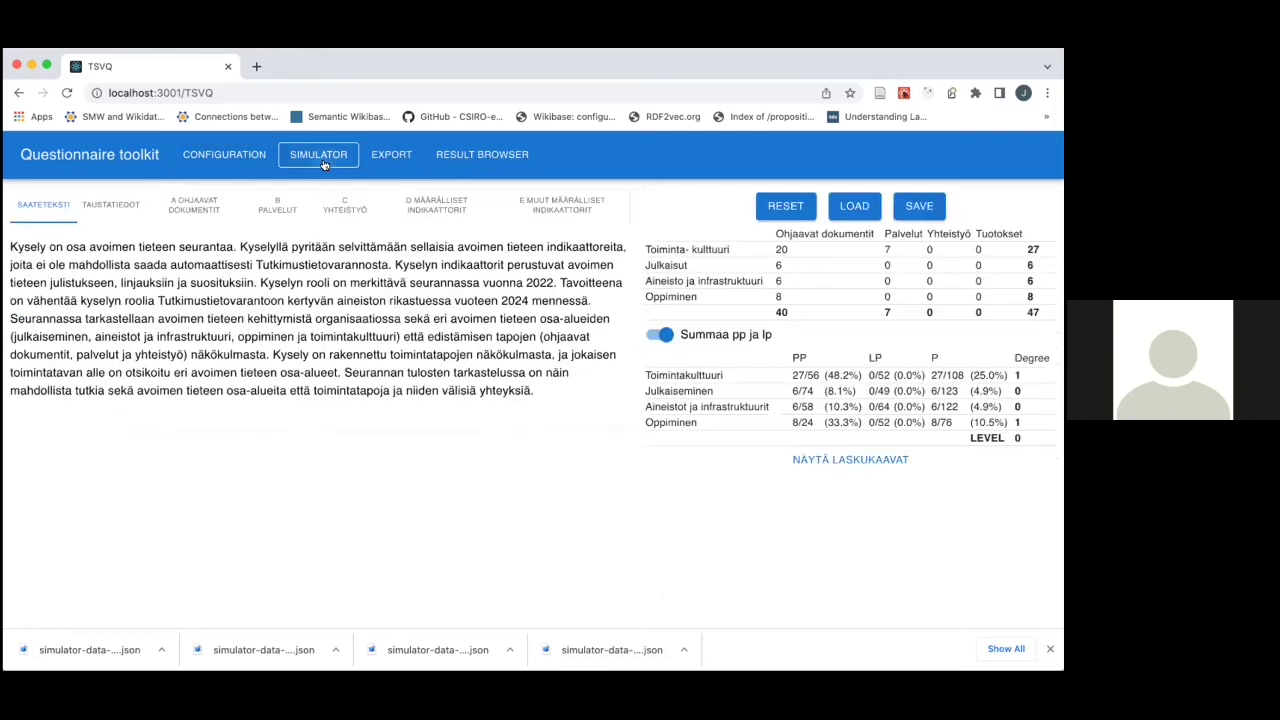
{"action": "left_click", "coordinate": [340, 205]}
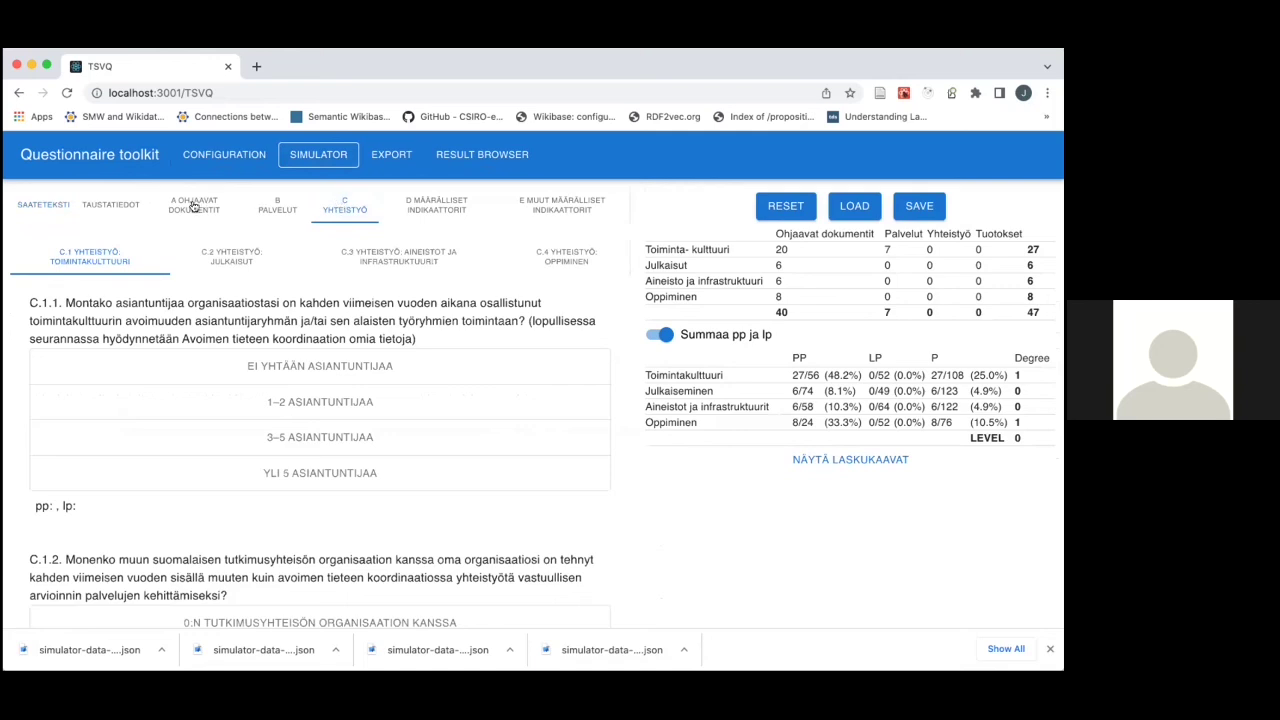
{"action": "left_click", "coordinate": [114, 208]}
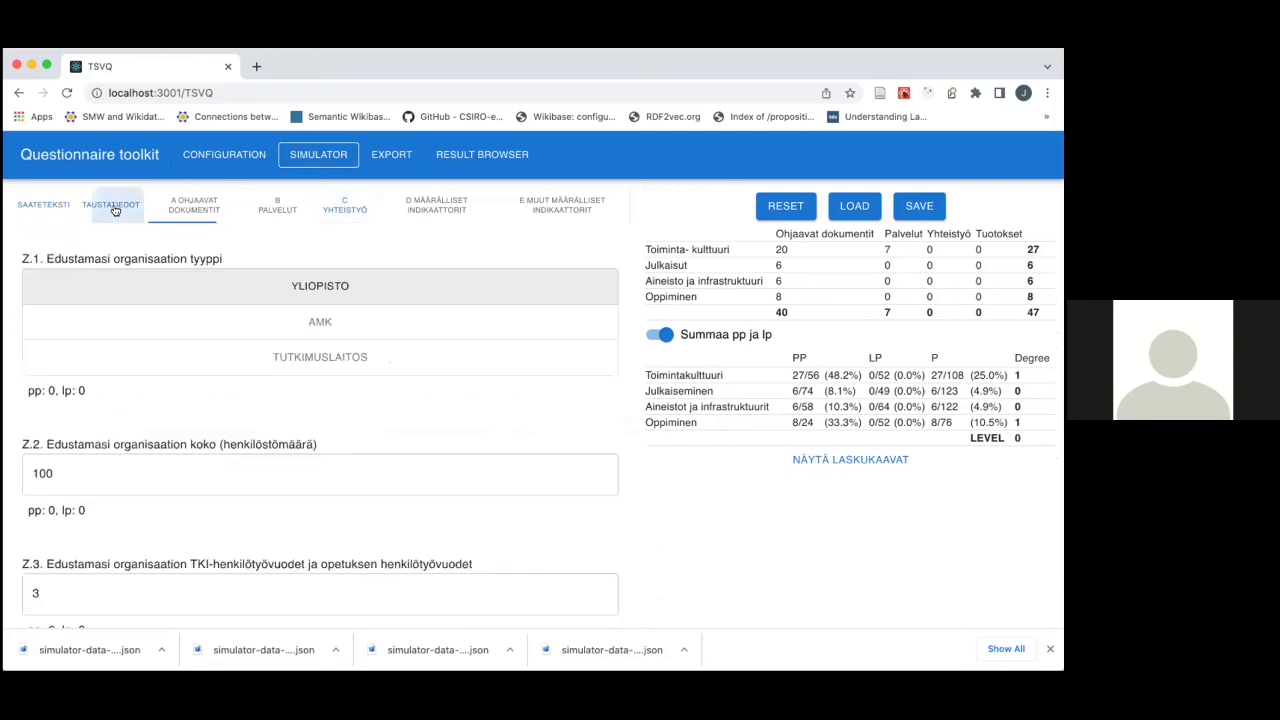
{"action": "left_click", "coordinate": [148, 479]}
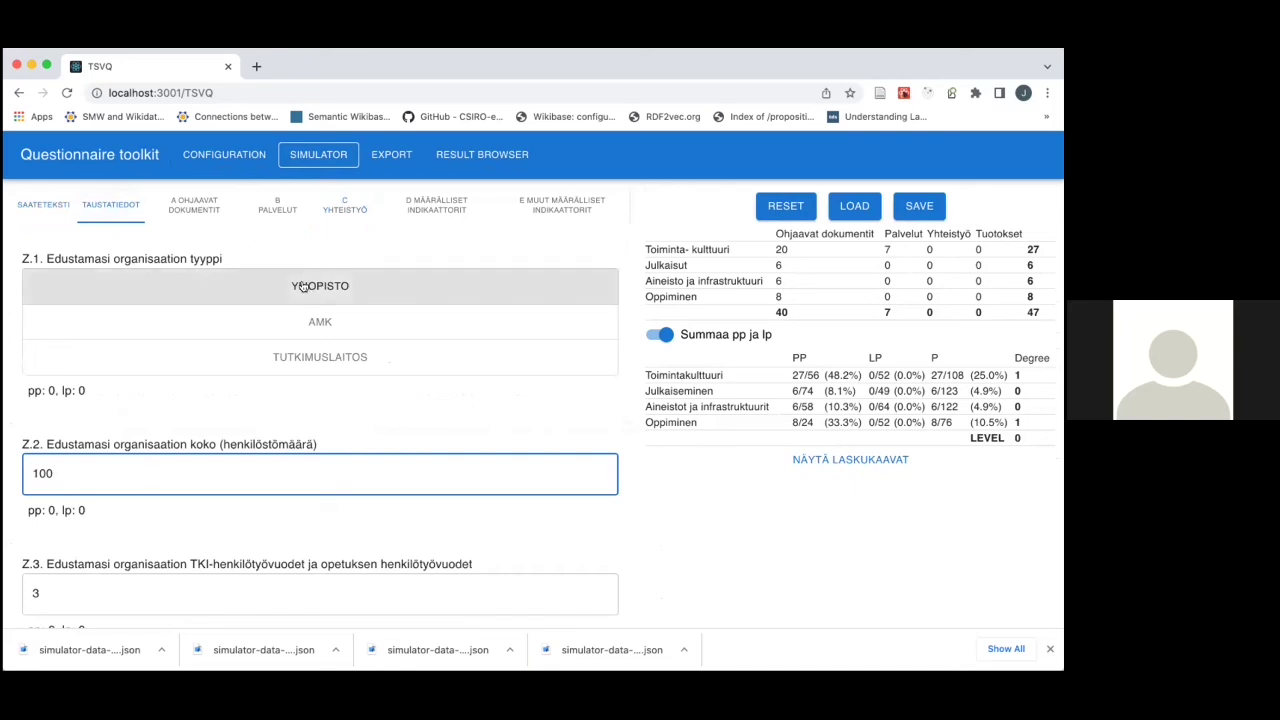
{"action": "left_click", "coordinate": [786, 210]}
- In Taustatiedot, answer Z.1 with Yliopisto, Z.2 organisation size with 100 and Z.3 person-years with 30
{"action": "left_click", "coordinate": [314, 289]}
{"action": "left_click", "coordinate": [166, 466]}
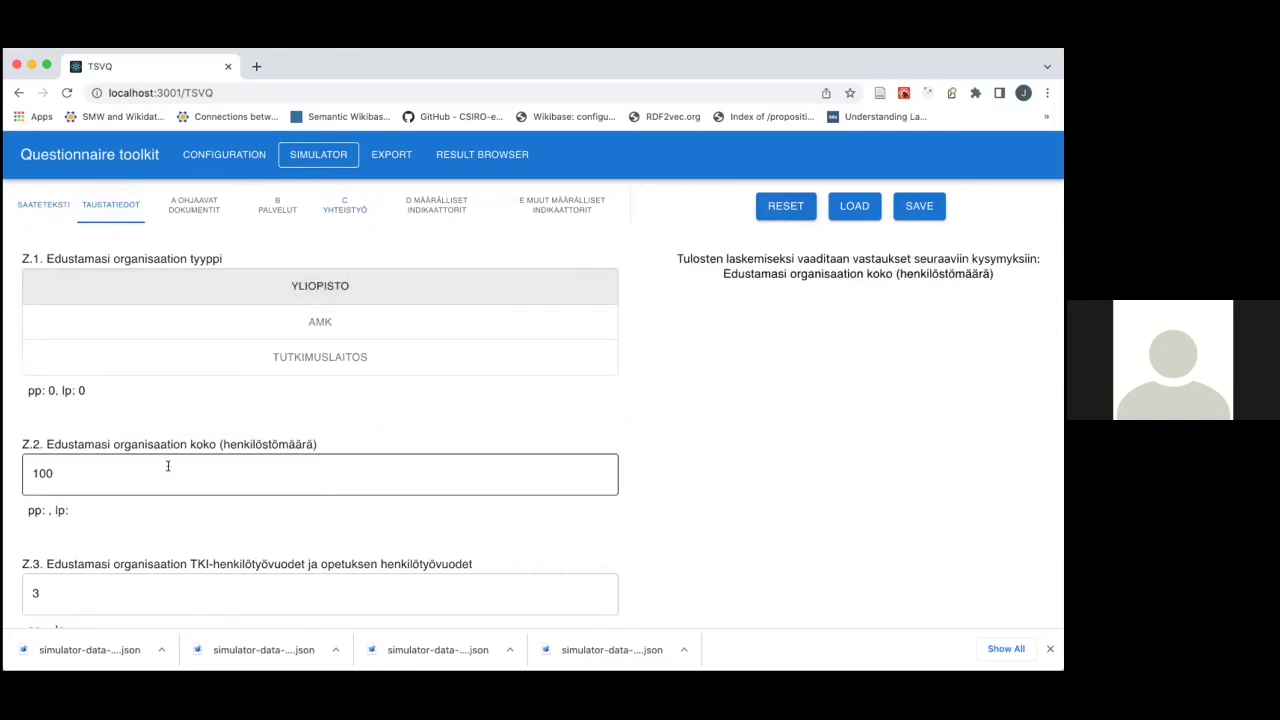
{"action": "key", "text": "BackSpace"}
{"action": "type", "text": "0"}
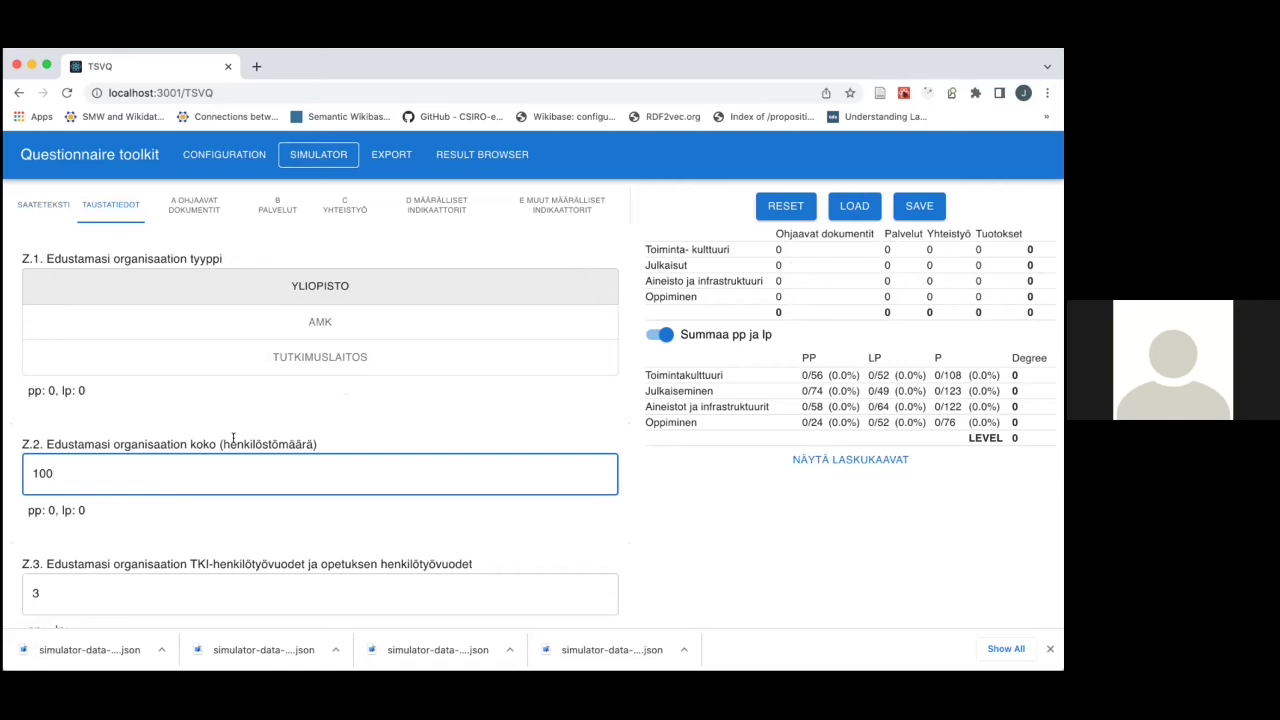
{"action": "left_click", "coordinate": [101, 580]}
{"action": "type", "text": "3"}
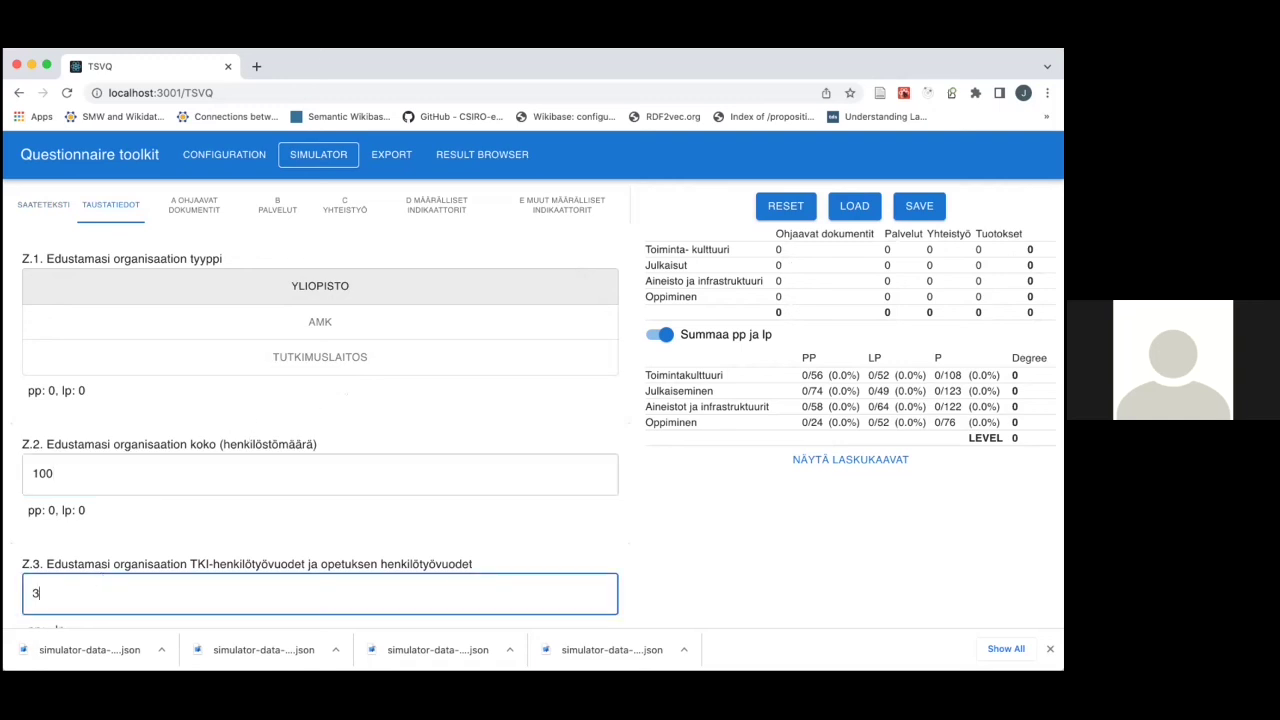
{"action": "type", "text": "0"}
- In section A.1 Toimintakulttuuri, answer question A.1.1 with Kyllä
{"action": "left_click", "coordinate": [205, 207]}
{"action": "left_click", "coordinate": [205, 367]}
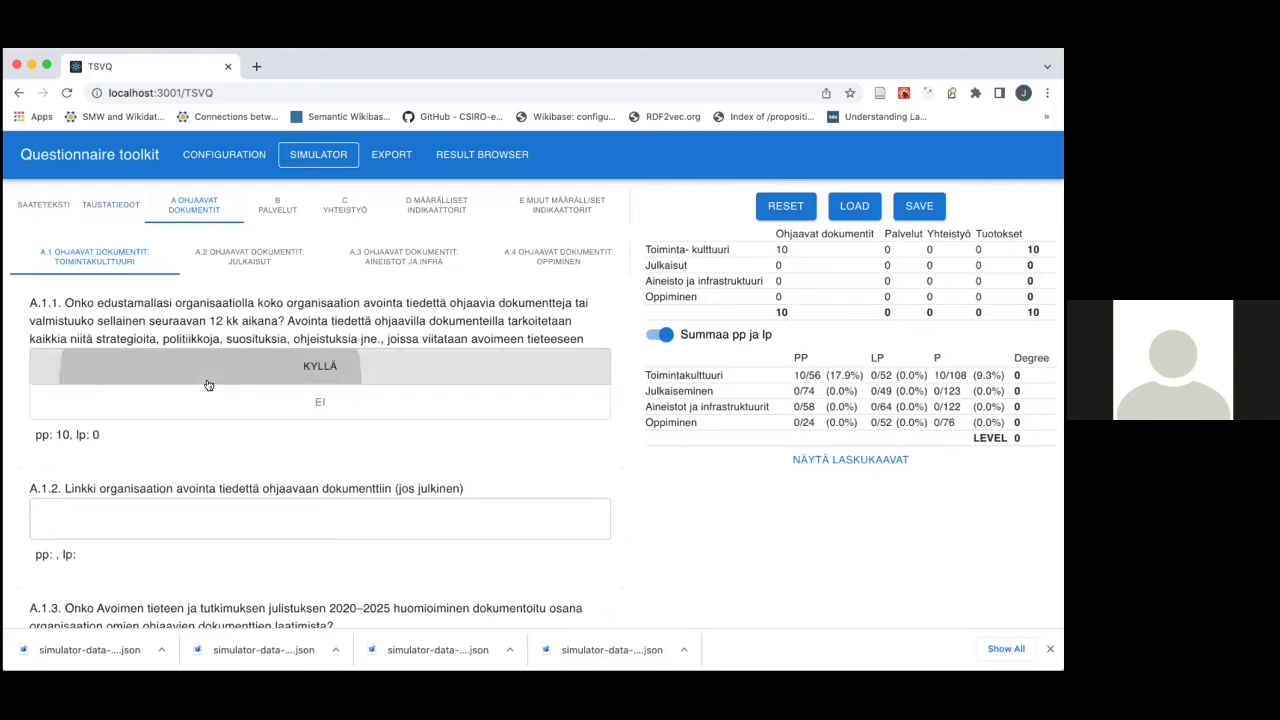
- Answer question A.1.2, the link to the organisation's open science guidance document, with "test"
{"action": "left_click", "coordinate": [205, 532]}
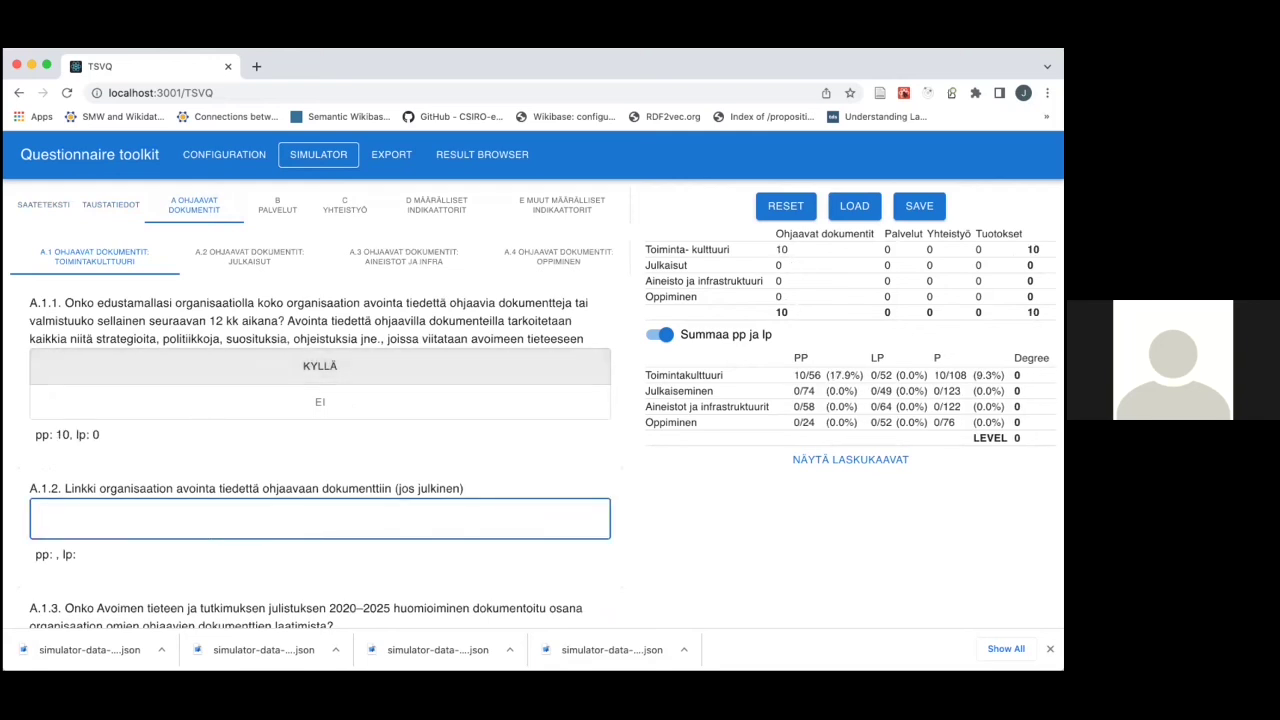
{"action": "type", "text": "test"}
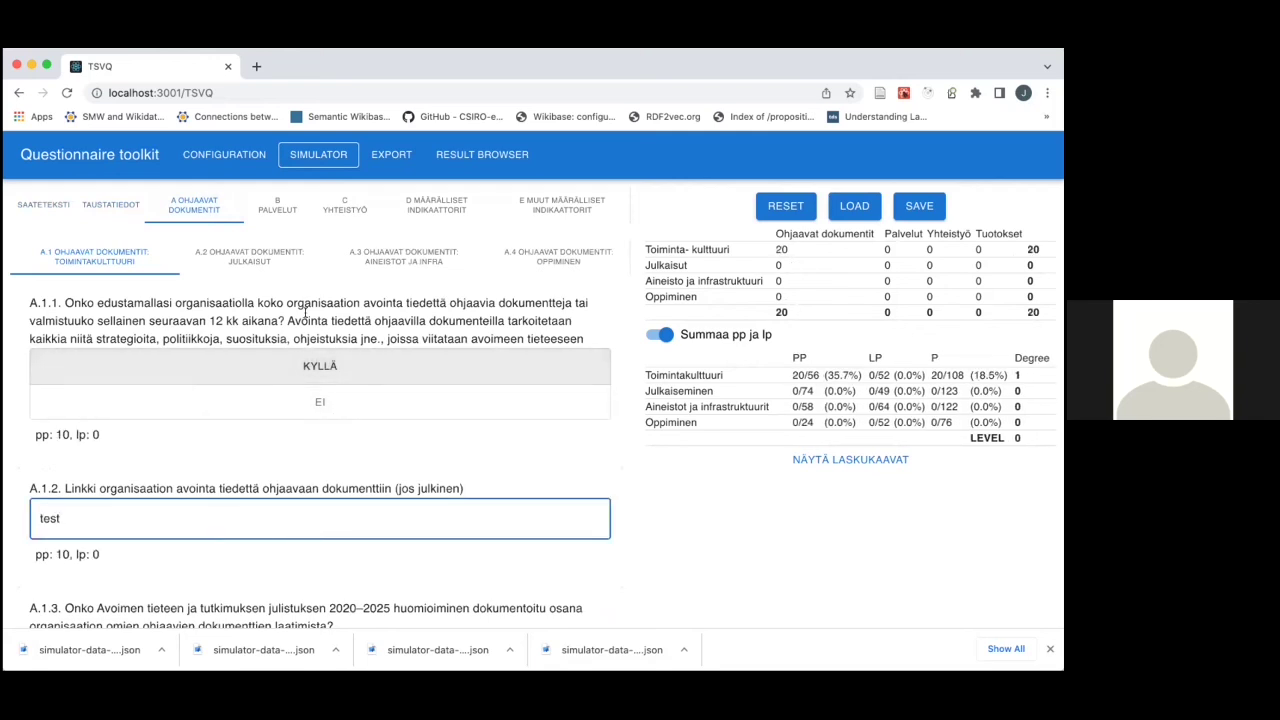
- In Taustatiedot, switch the Z.1 organisation type to AMK, back to Yliopisto and to AMK again to compare the score tables
{"action": "left_click", "coordinate": [124, 207]}
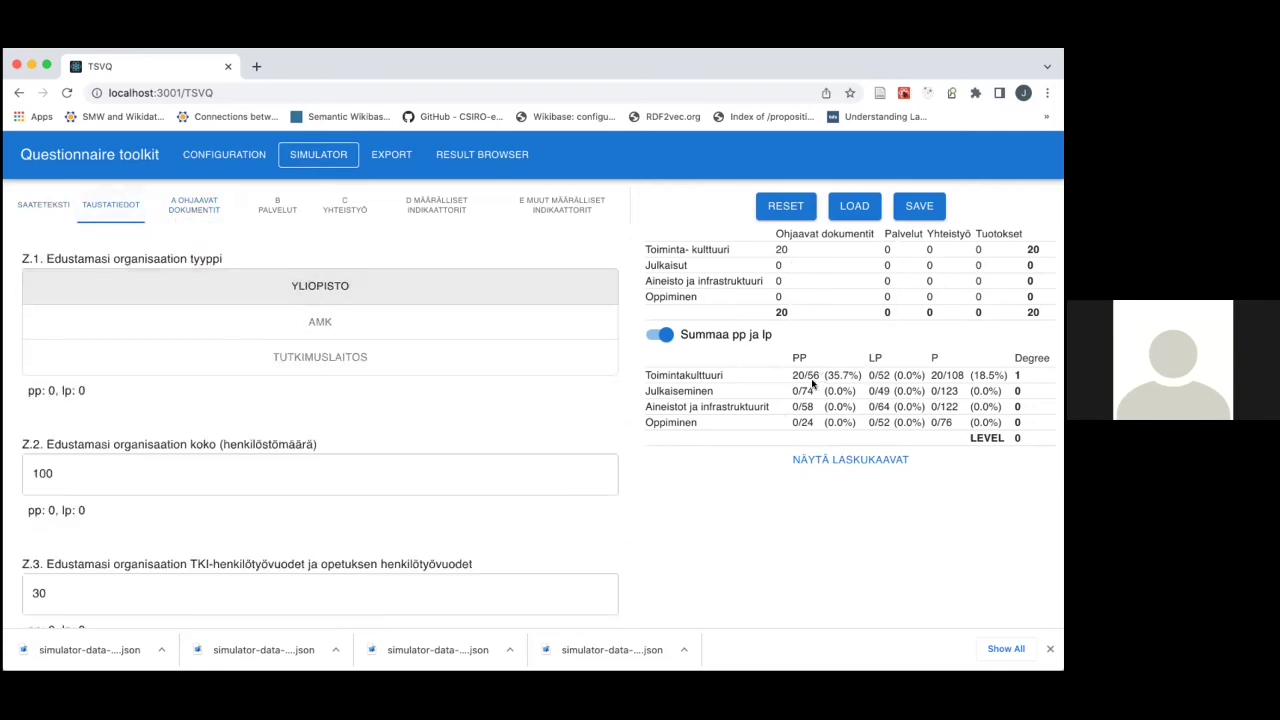
{"action": "left_click", "coordinate": [400, 313]}
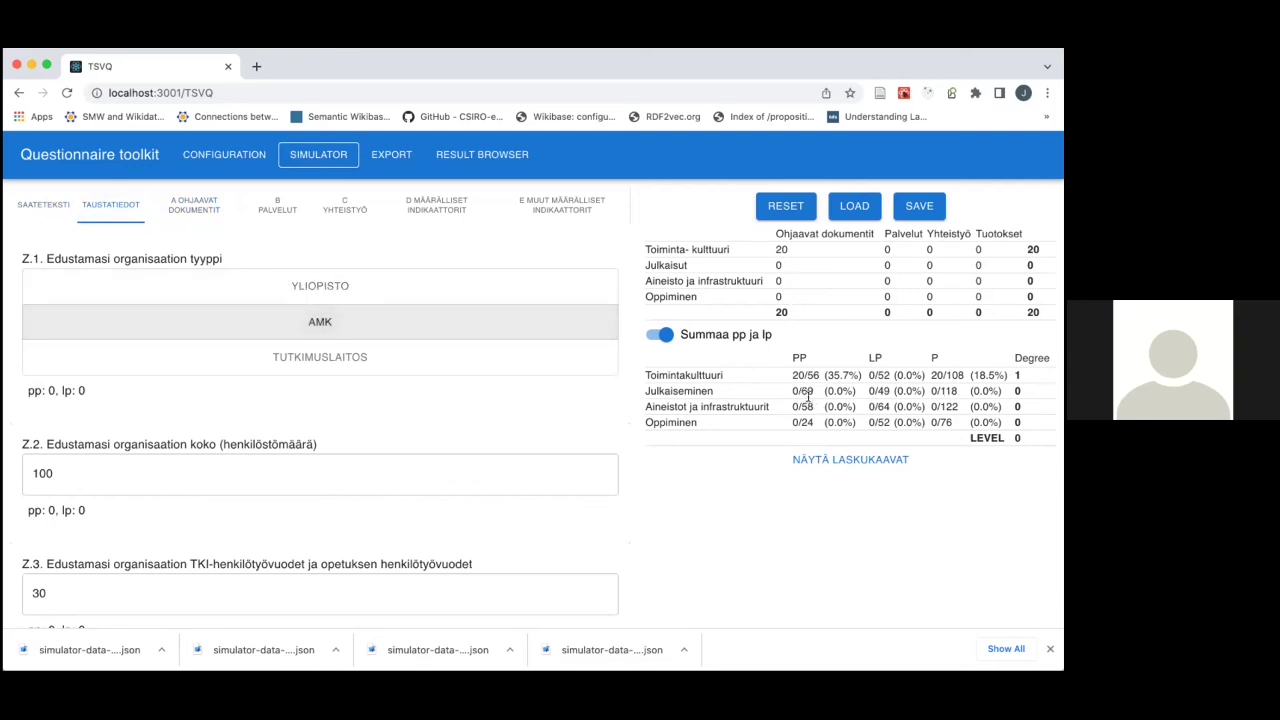
{"action": "left_click", "coordinate": [422, 278]}
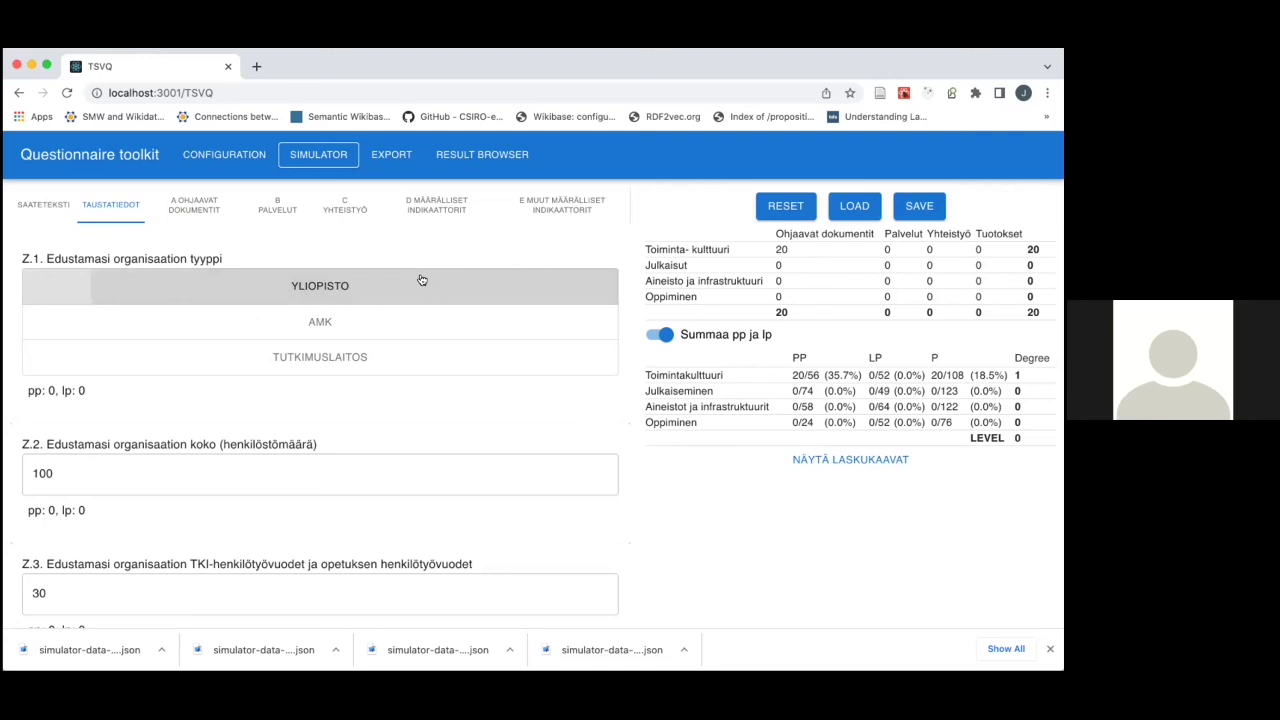
{"action": "left_click", "coordinate": [326, 321]}
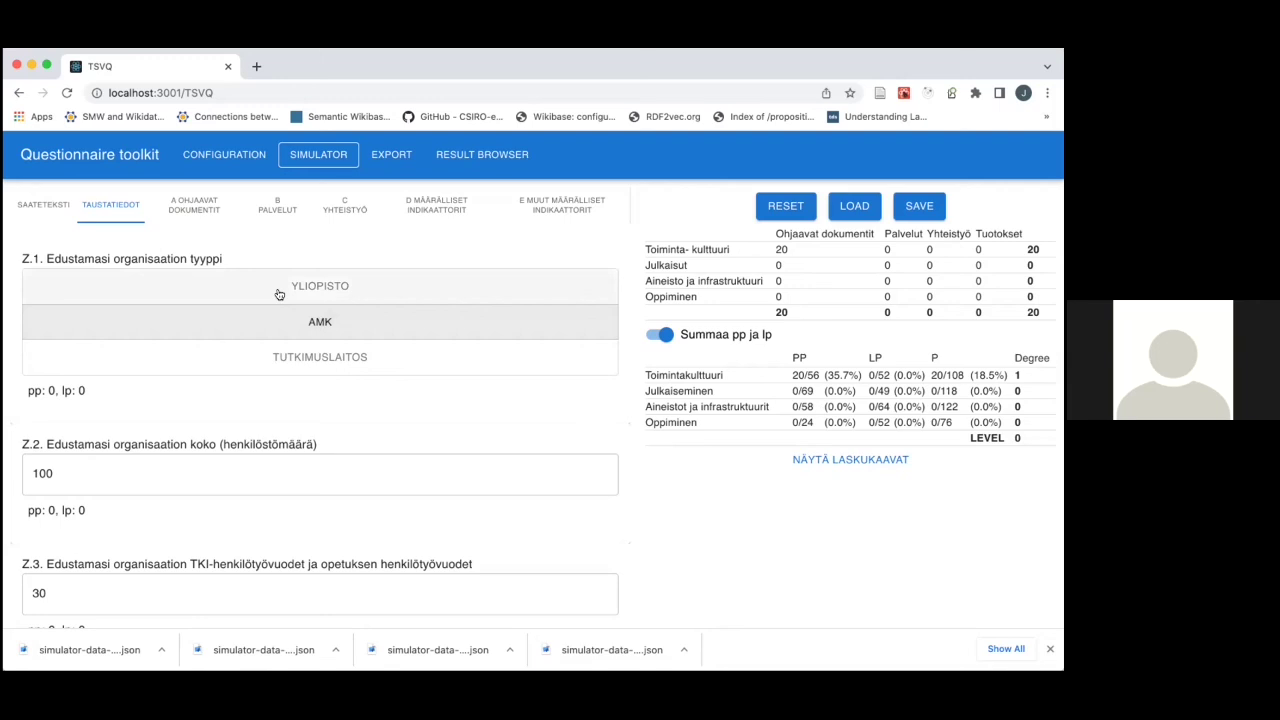
- Set Z.1 to Tutkimuslaitos to examine the Oppiminen row of the score table, and return the organisation type to Yliopisto
{"action": "left_click", "coordinate": [293, 360]}
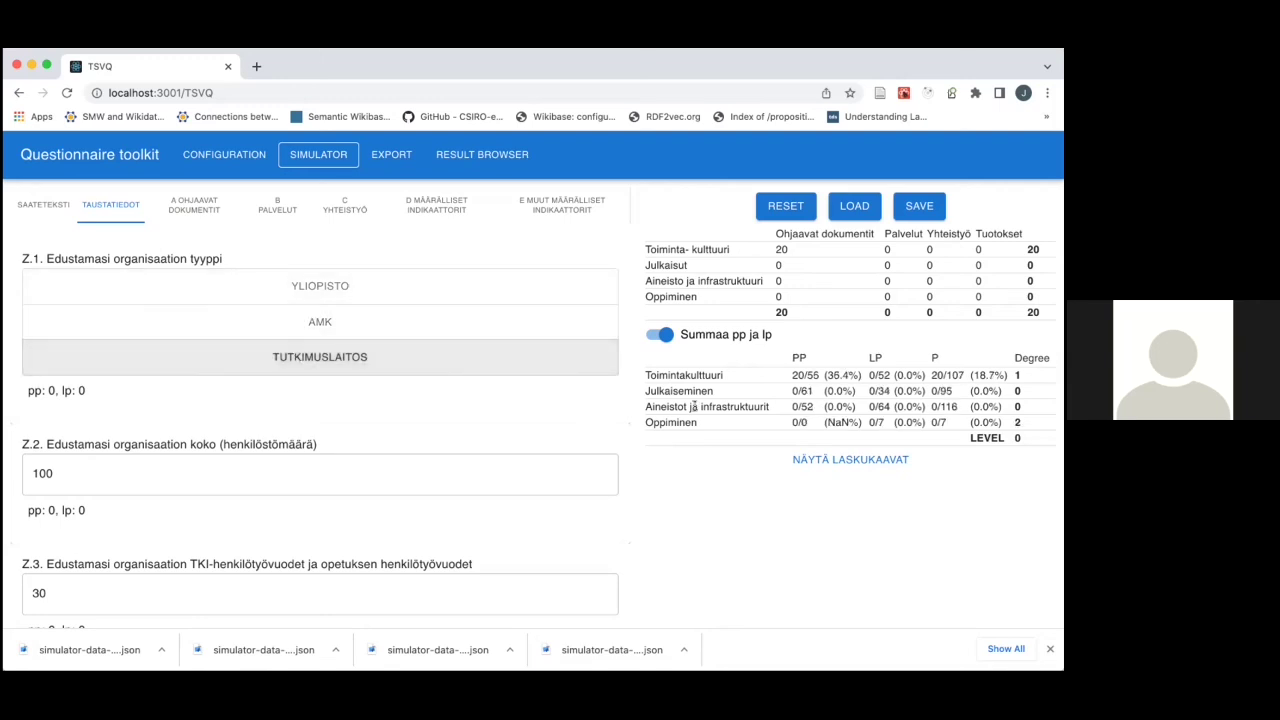
{"action": "left_click_drag", "start_coordinate": [810, 425], "coordinate": [873, 421]}
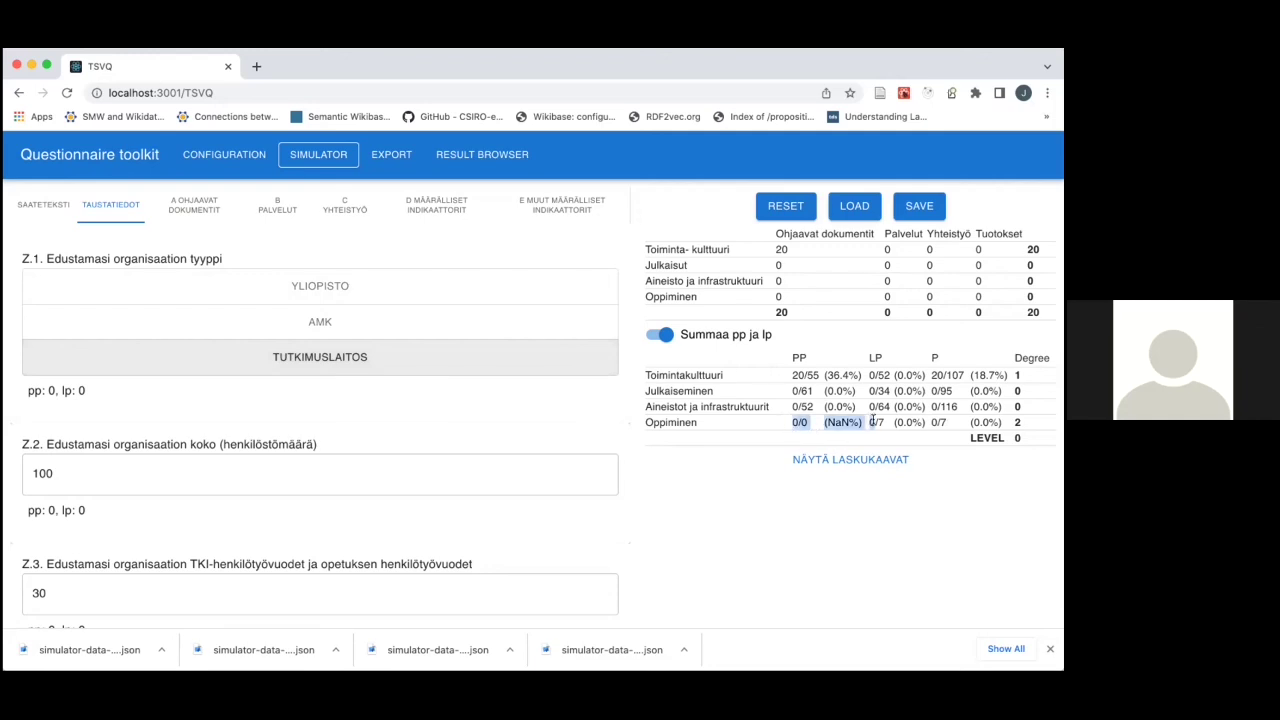
{"action": "left_click", "coordinate": [1016, 420]}
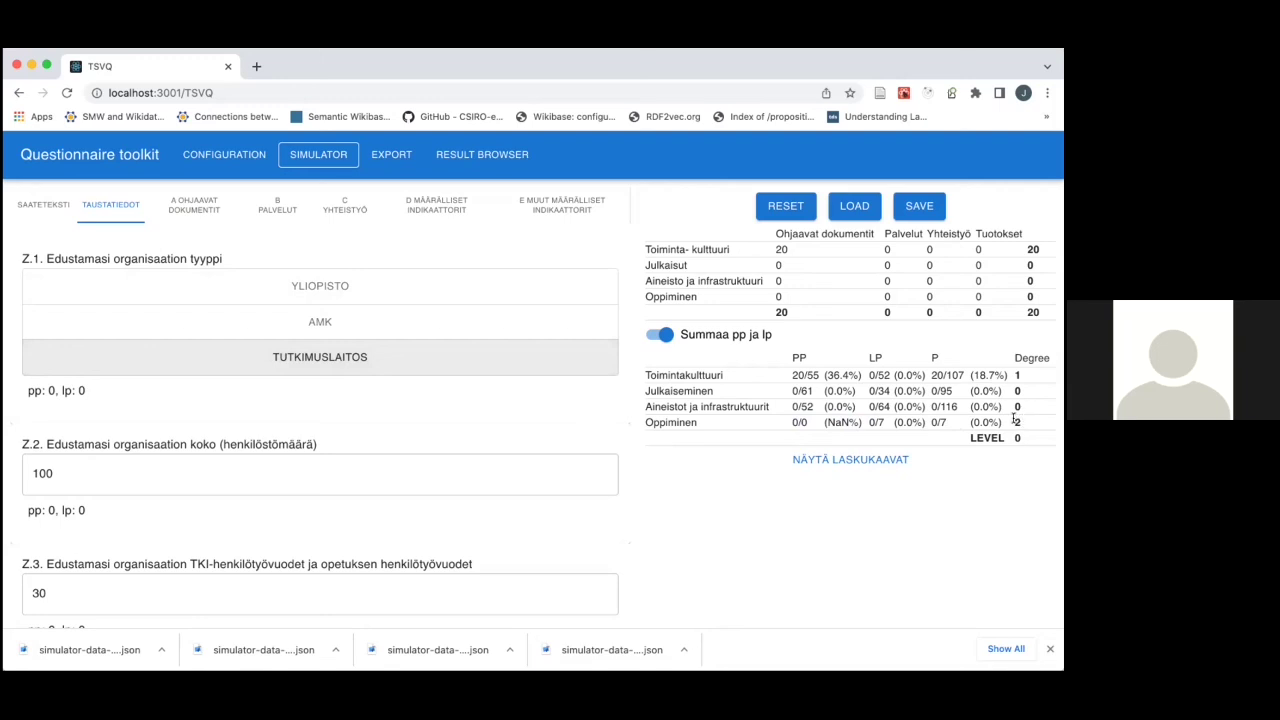
{"action": "left_click_drag", "start_coordinate": [1016, 420], "coordinate": [786, 426]}
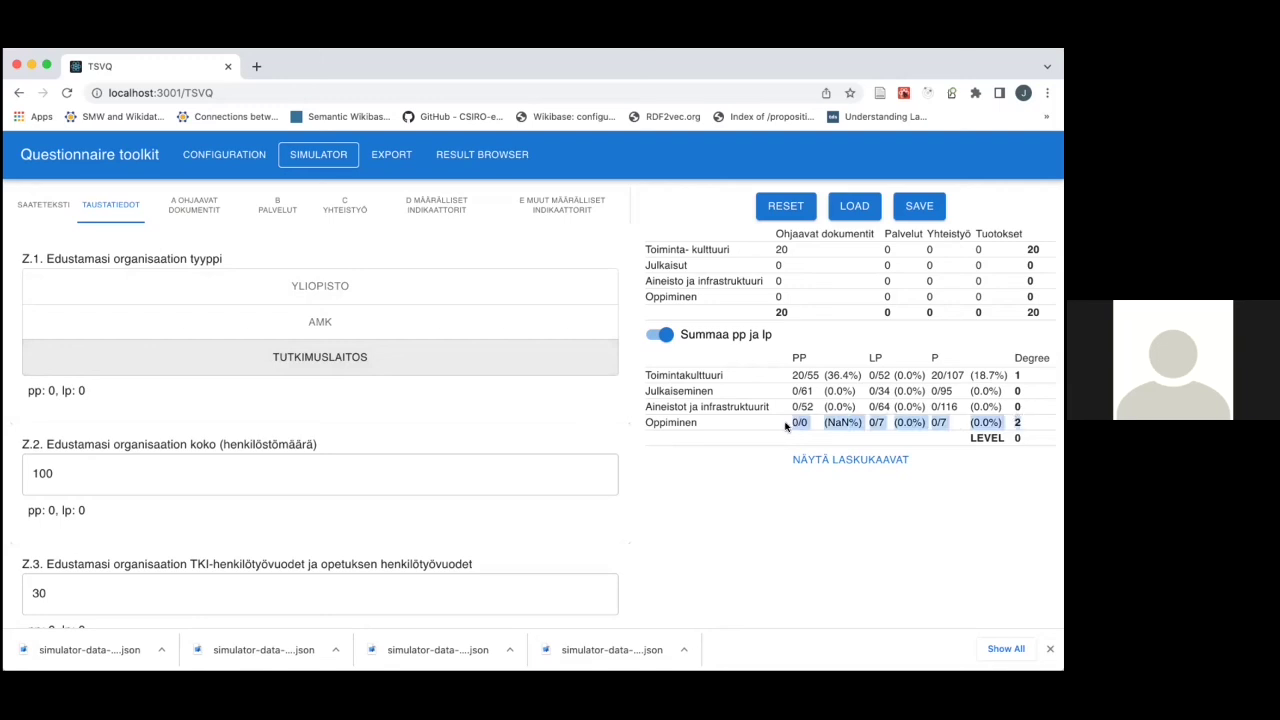
{"action": "left_click", "coordinate": [212, 298]}
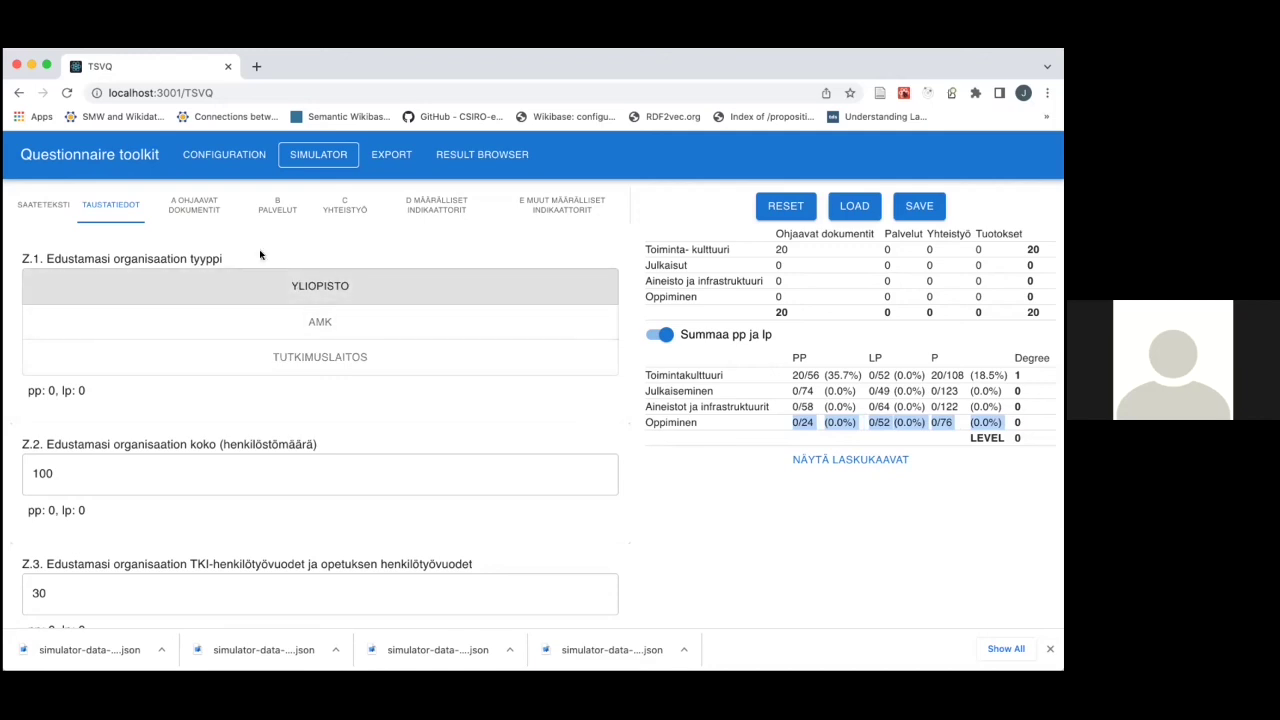
- In section C.1 Yhteistyö: Toimintakulttuuri, answer question C.1.1 with 1–2 asiantuntijaa
{"action": "left_click", "coordinate": [344, 206]}
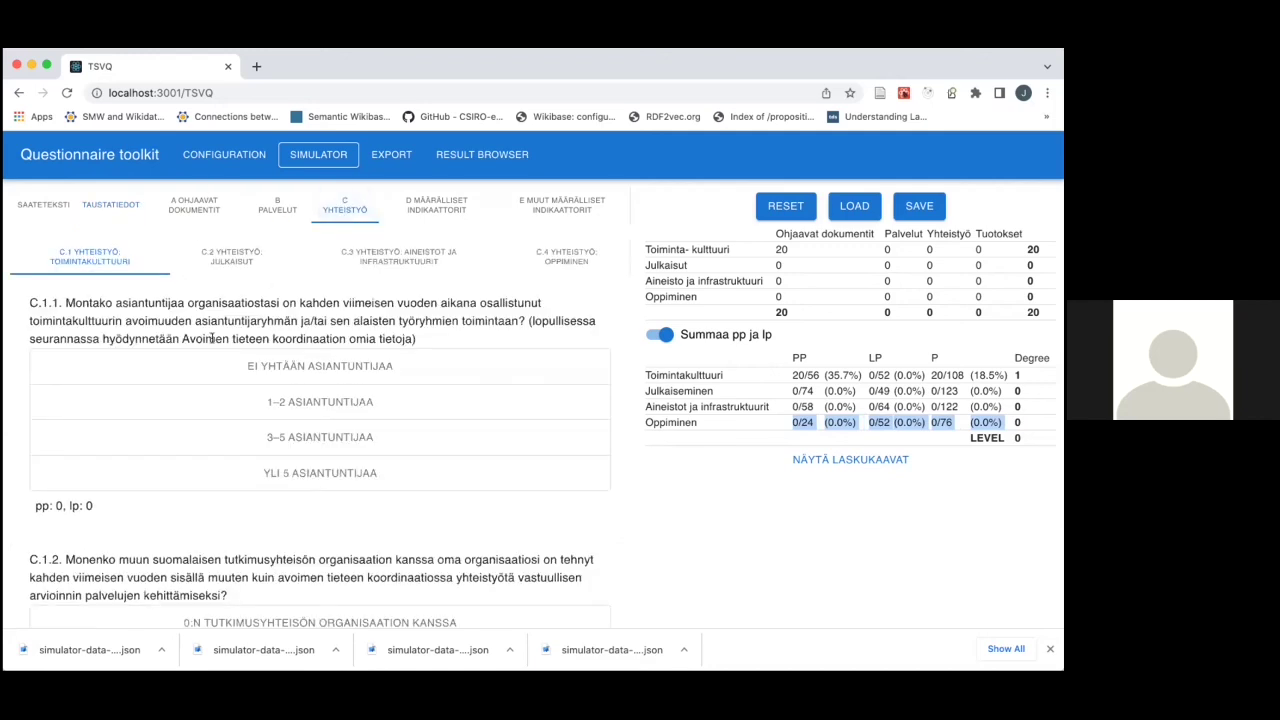
{"action": "left_click", "coordinate": [291, 405]}
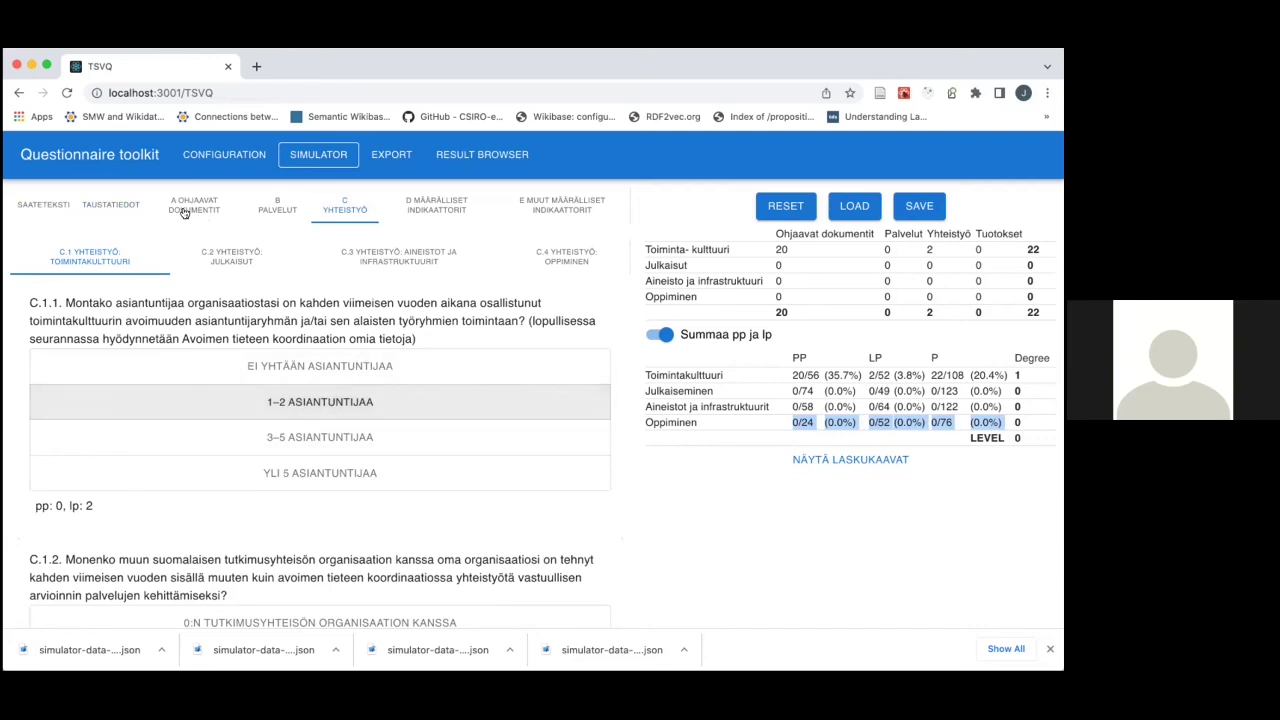
- In Taustatiedot, compare the Toimintakulttuuri score for Yhteistyö with the Z.2 organisation size set to 1000 and back to 100
{"action": "left_click", "coordinate": [118, 206]}
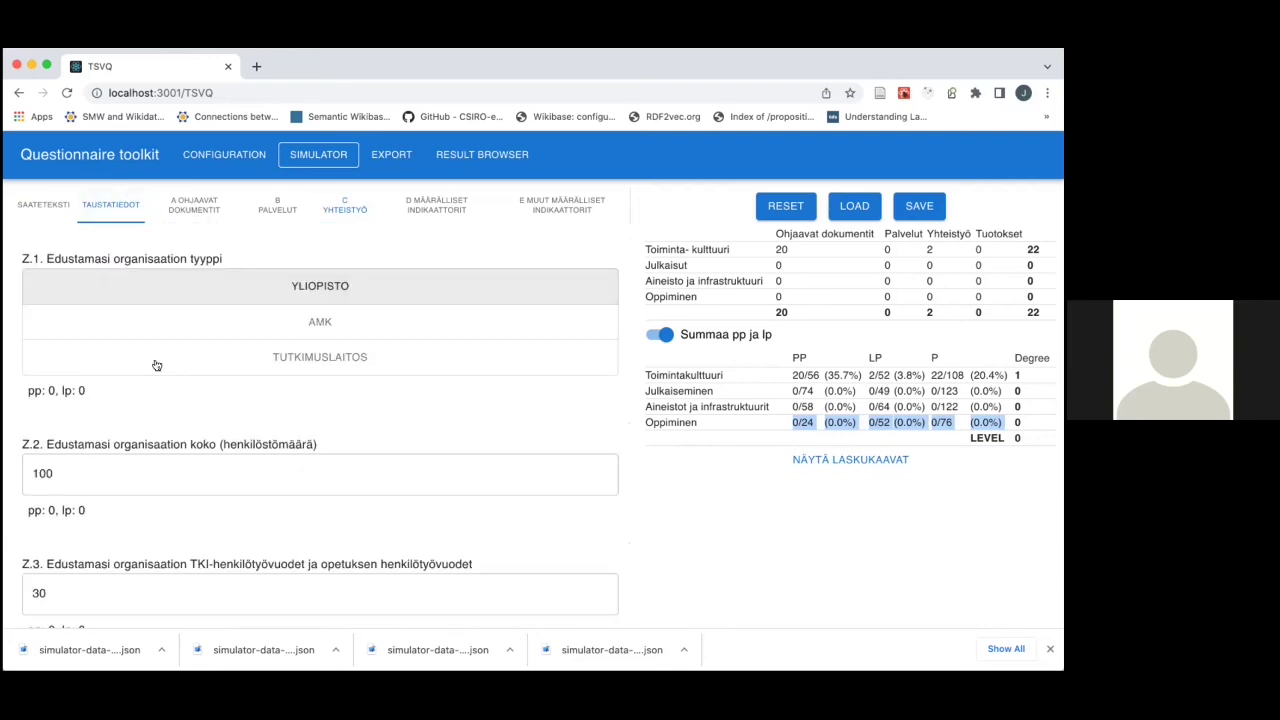
{"action": "left_click", "coordinate": [108, 470]}
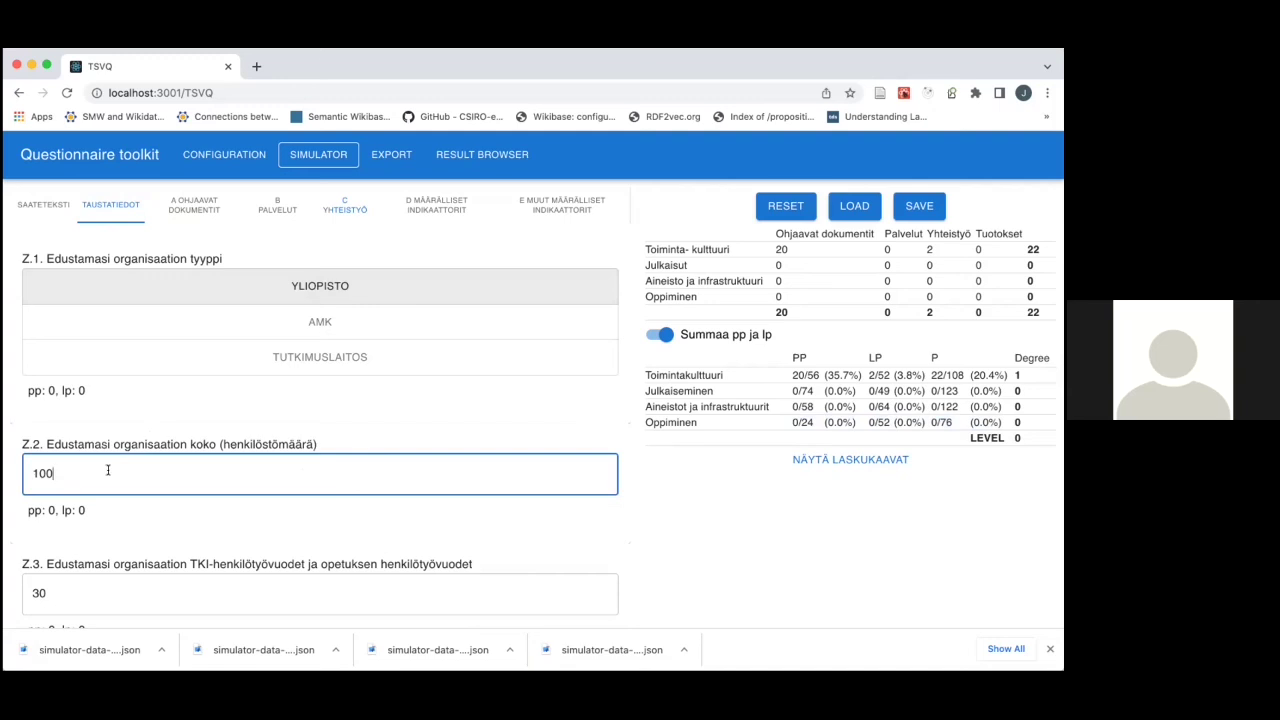
{"action": "type", "text": "0"}
{"action": "left_click", "coordinate": [922, 249]}
{"action": "double_click", "coordinate": [922, 249]}
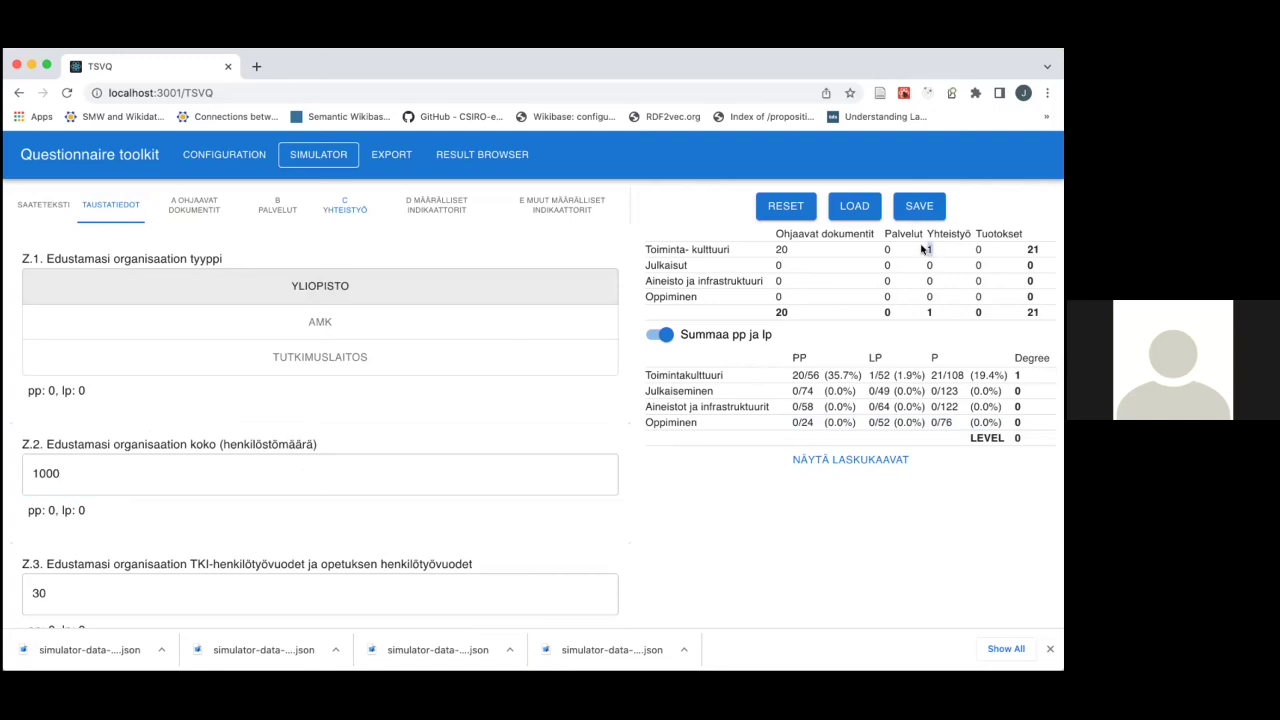
{"action": "left_click", "coordinate": [82, 470]}
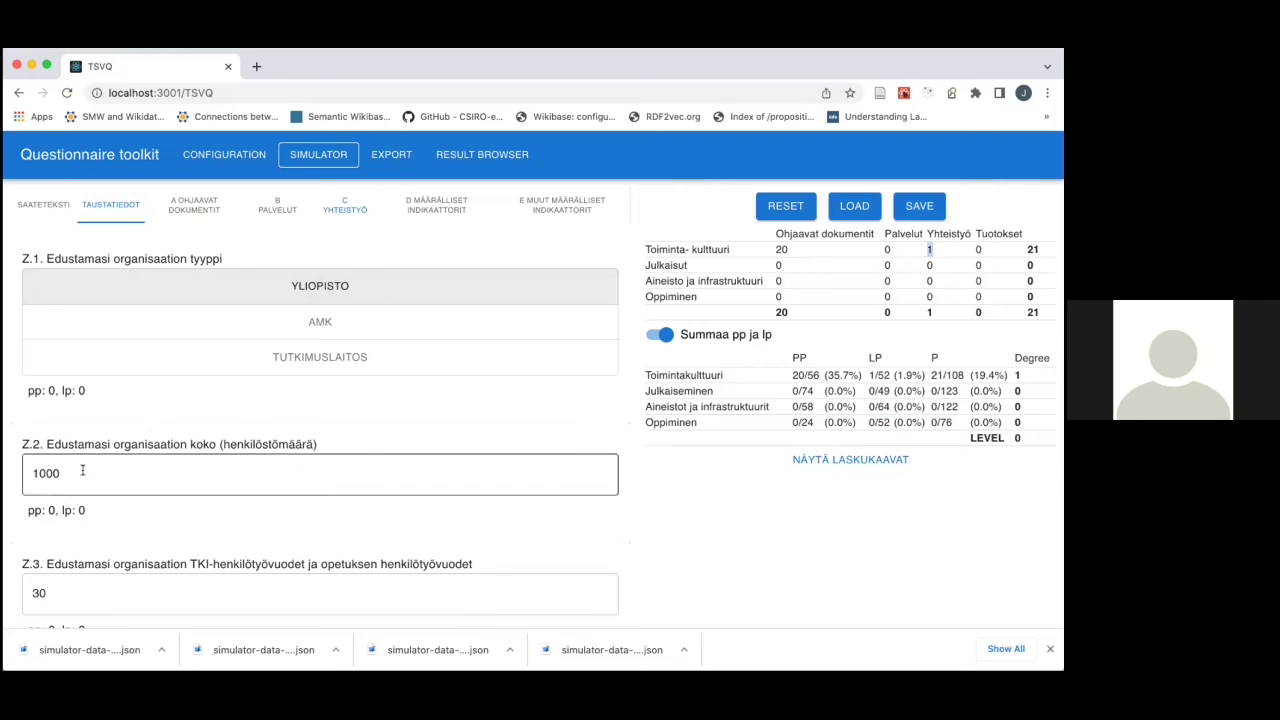
{"action": "key", "text": "BackSpace"}
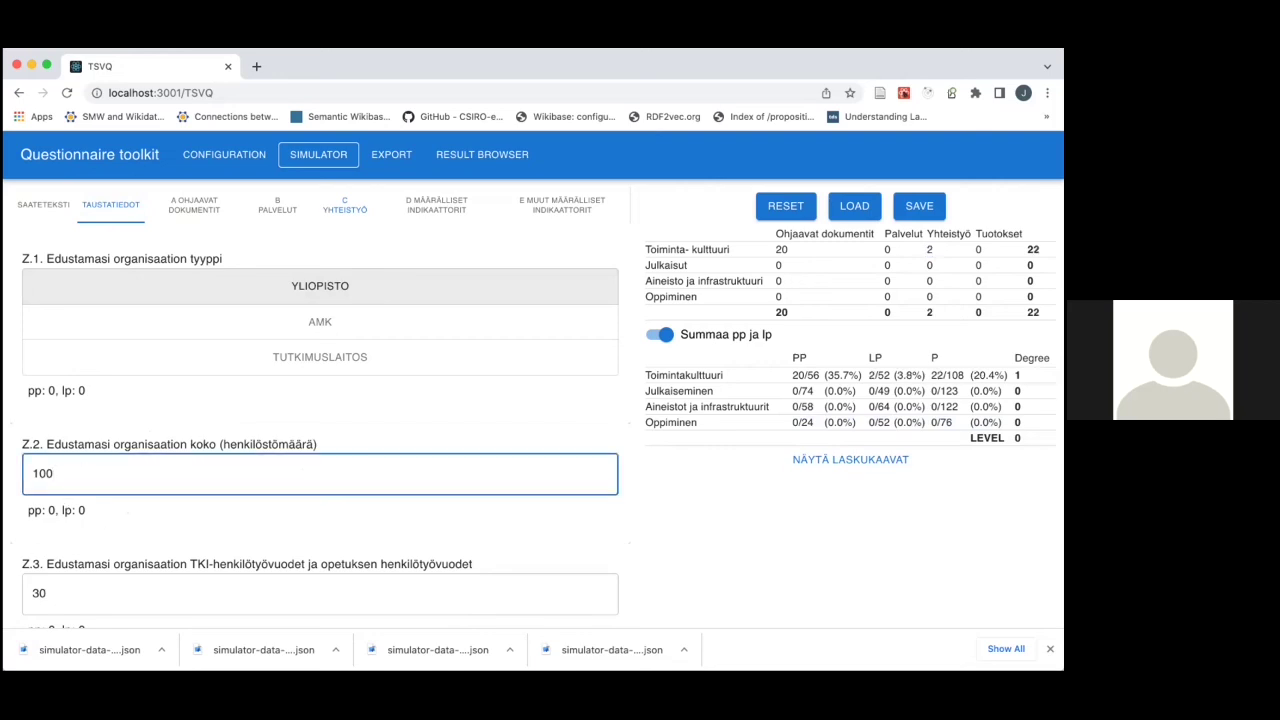